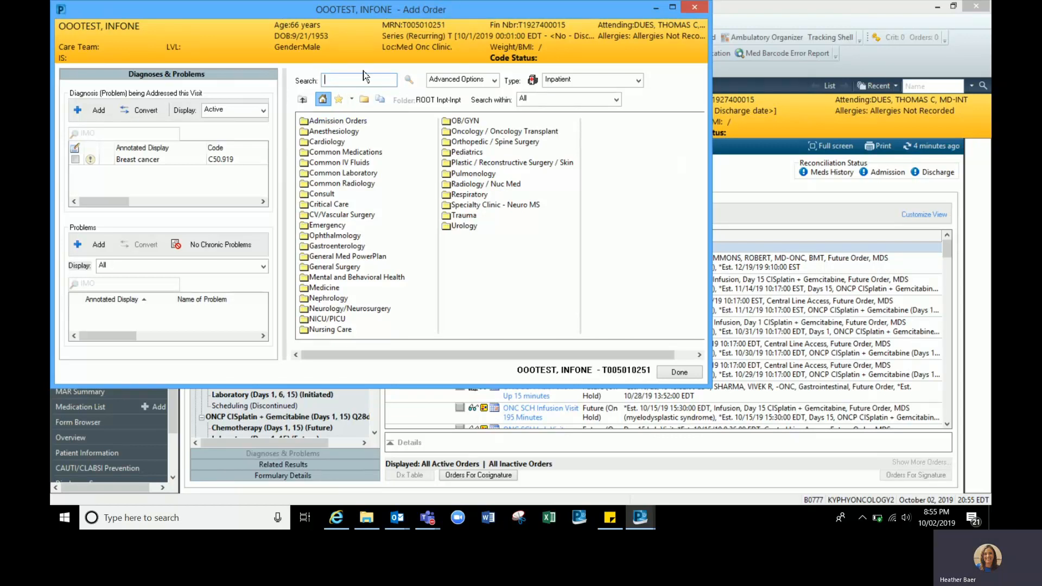
# Step: Search the order catalog for "oncr" to browse the oncology regimens, and return to the home folder
pyautogui.write('oncr')
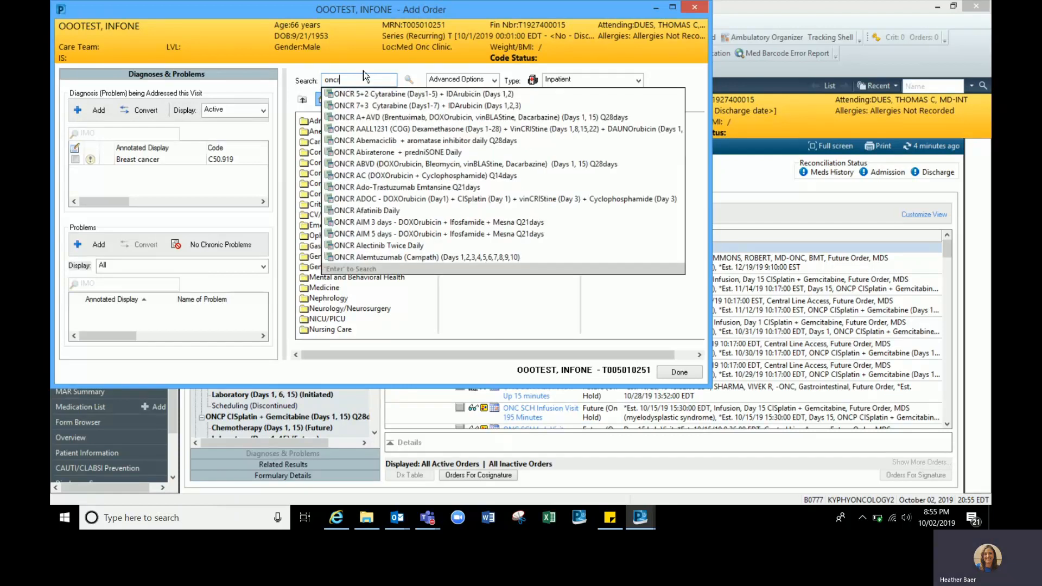
pyautogui.press('Return')
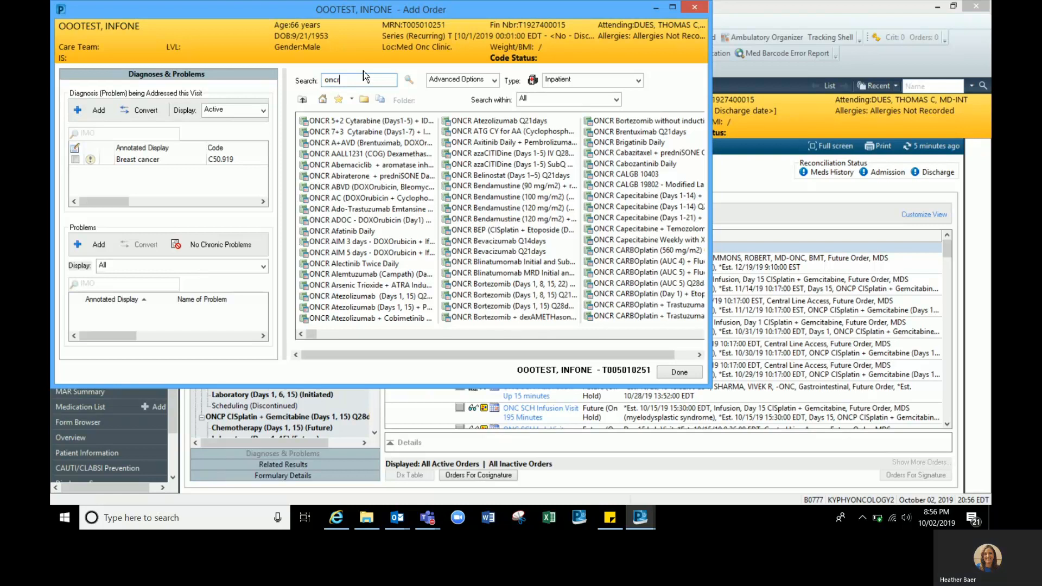
pyautogui.click(320, 98)
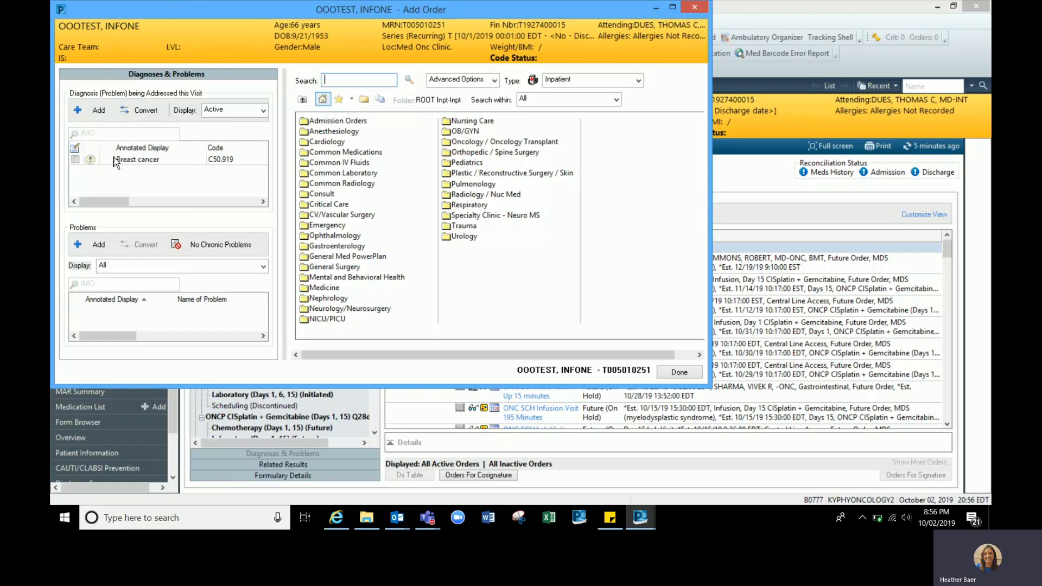
# Step: Select the breast cancer diagnosis for this visit and add Anemia as a confirmed, active medical problem
pyautogui.click(76, 159)
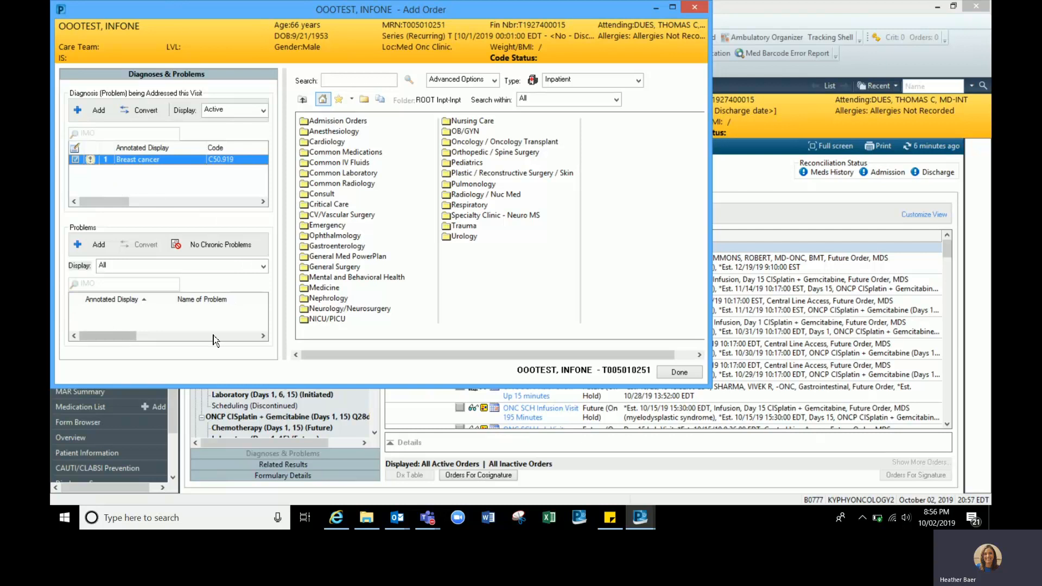
pyautogui.click(97, 244)
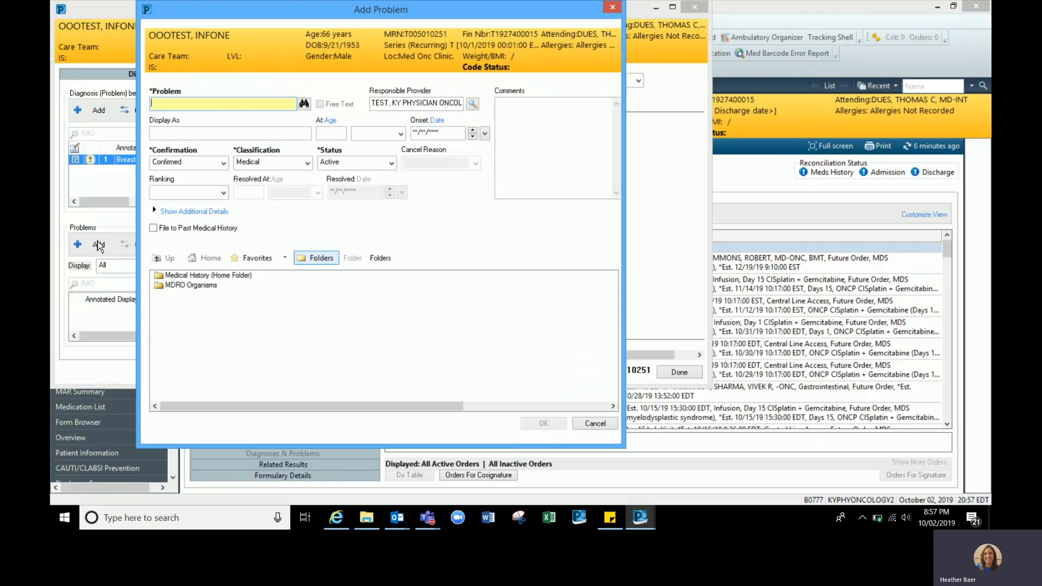
pyautogui.write('anemia')
pyautogui.press('Return')
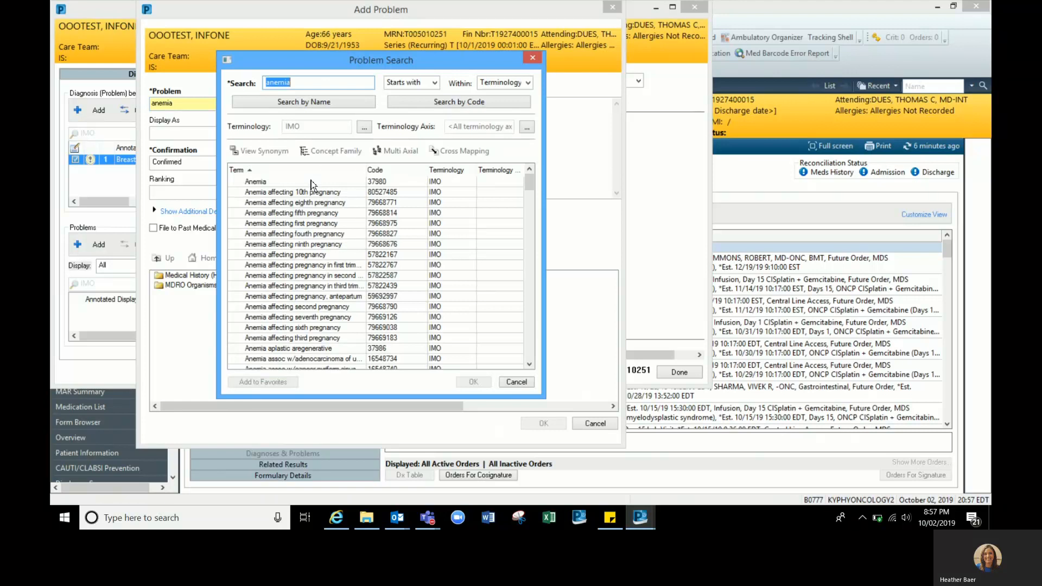
pyautogui.doubleClick(309, 182)
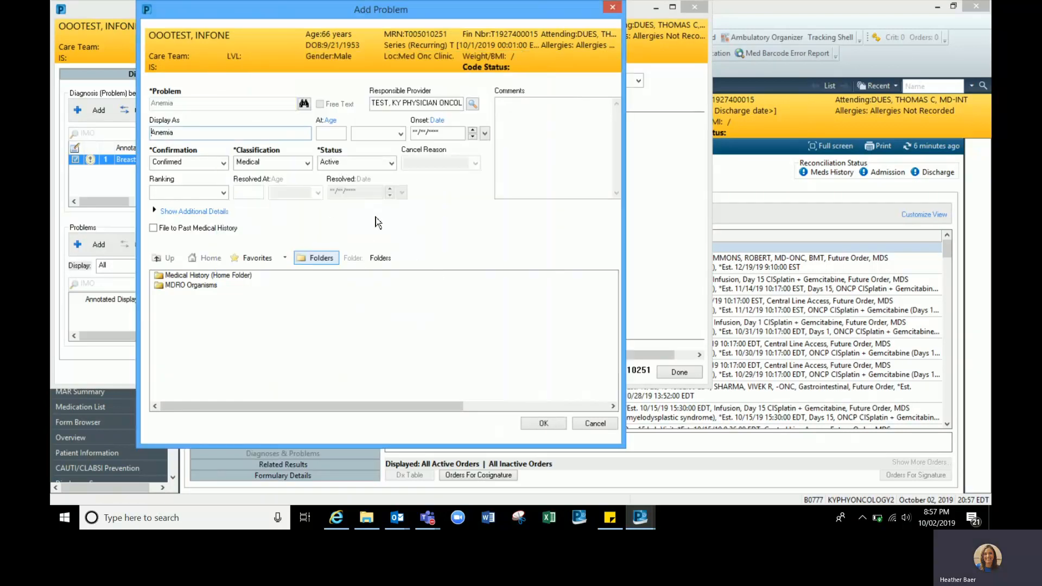
pyautogui.click(548, 426)
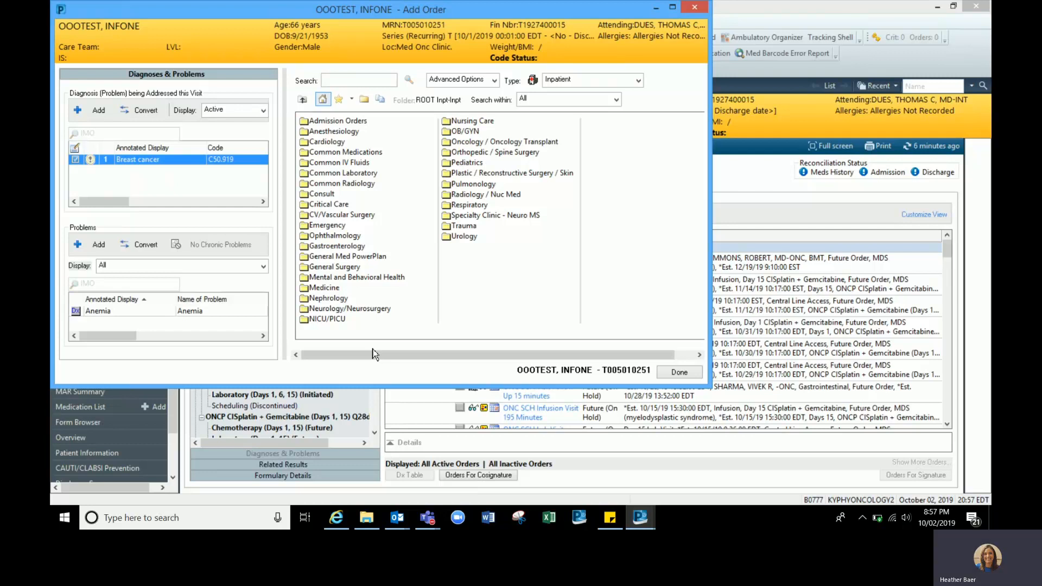
# Step: Add the Anemia problem to this visit's diagnoses and deselect it, keeping only breast cancer selected
pyautogui.click(76, 311)
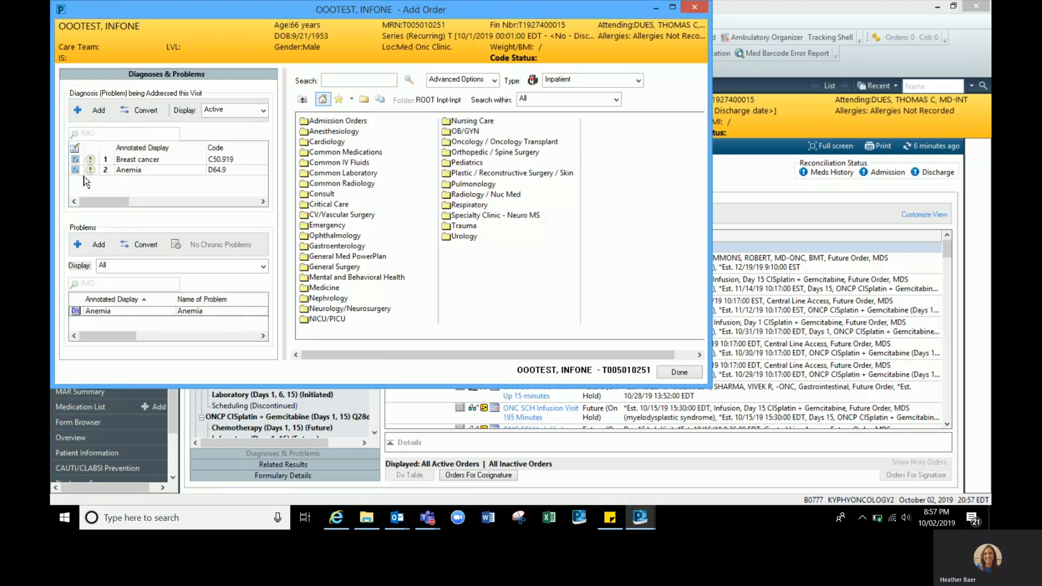
pyautogui.click(76, 170)
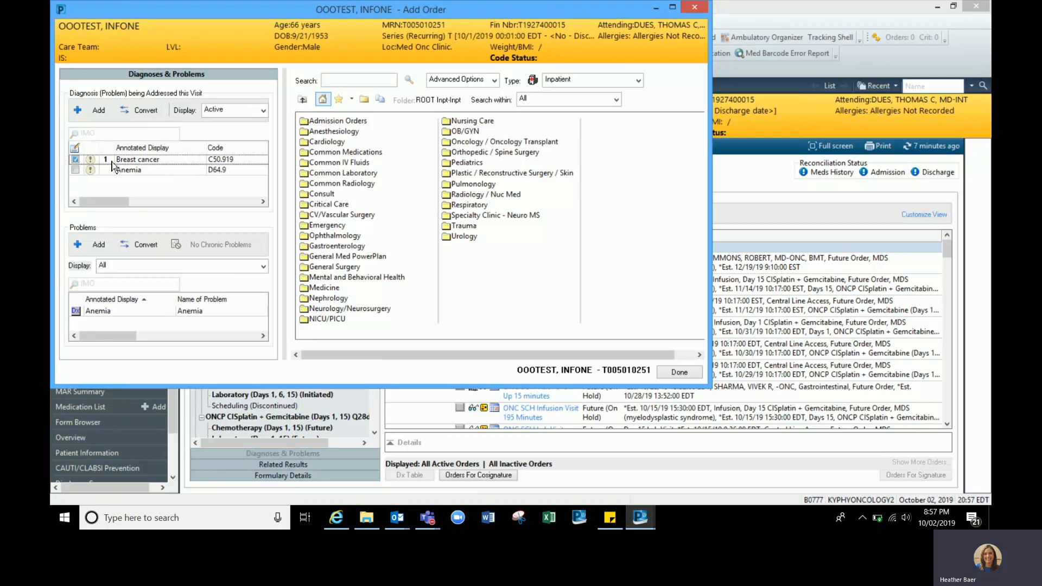
# Step: Choose the ONCR Atezolizumab (Days 1, 15) Q28days regimen from the oncology folder for Breast Cancer HER2 NEGATIVE
pyautogui.click(531, 143)
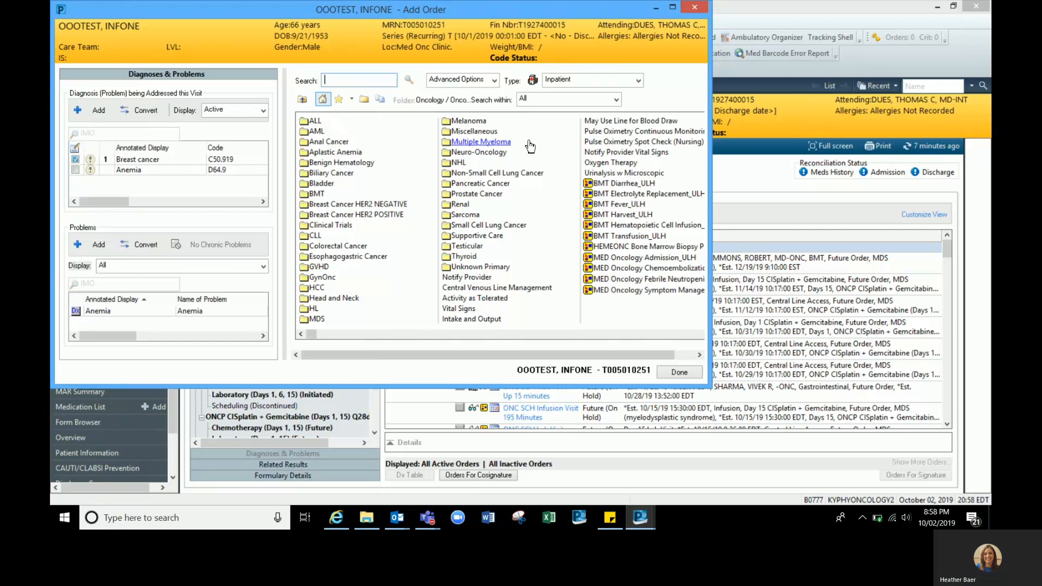
pyautogui.click(345, 204)
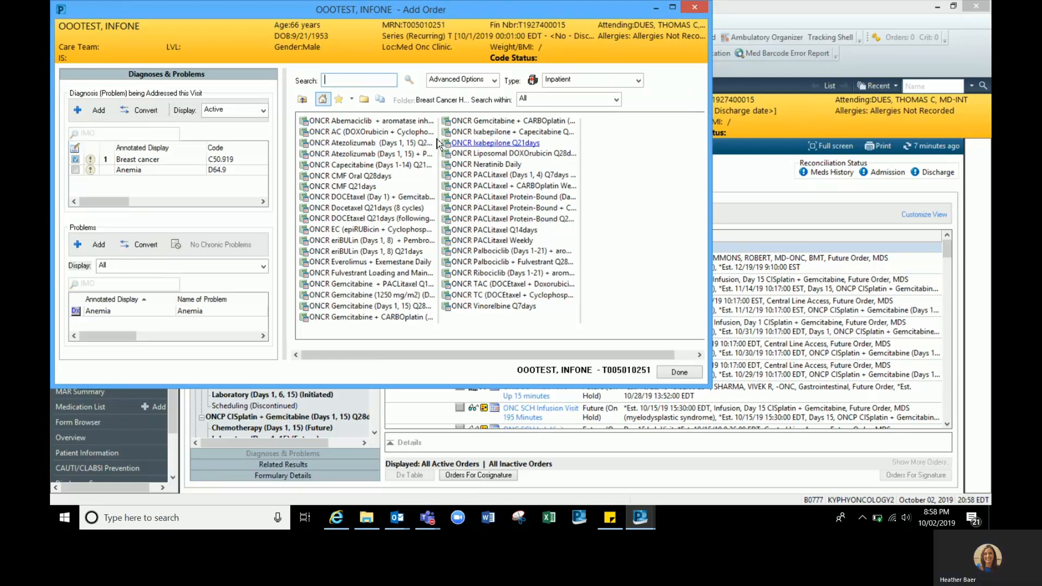
pyautogui.moveTo(440, 142); pyautogui.dragTo(486, 134)
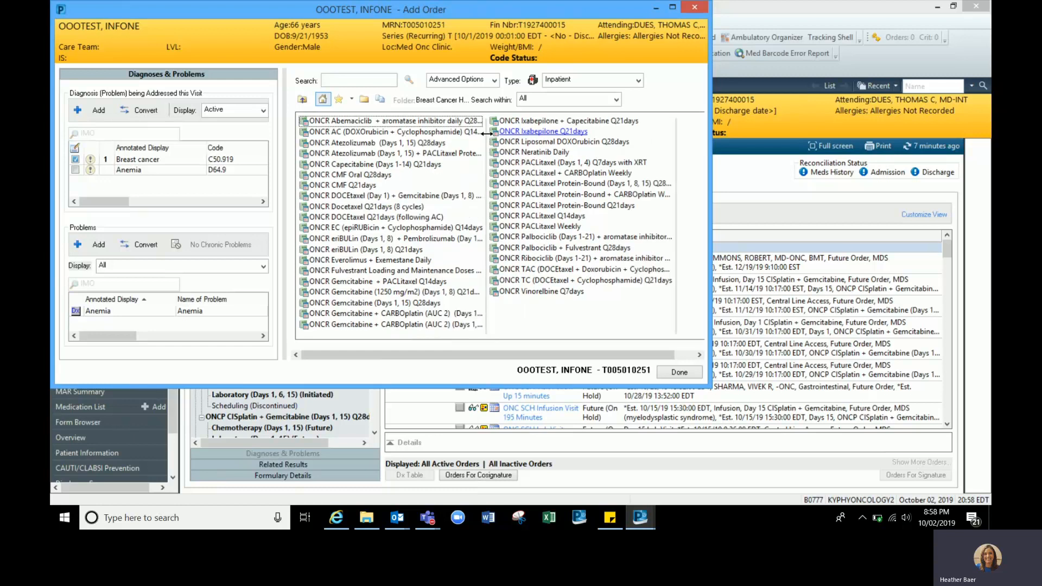
pyautogui.click(398, 147)
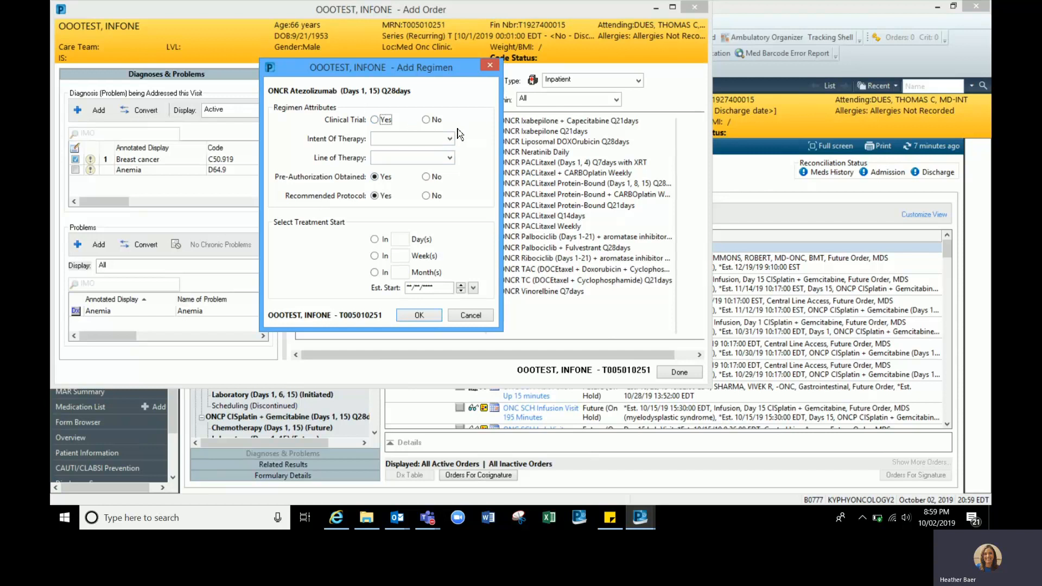
# Step: Set Clinical Trial to No and review the intent and line of therapy options, leaving both blank
pyautogui.click(435, 121)
pyautogui.click(450, 140)
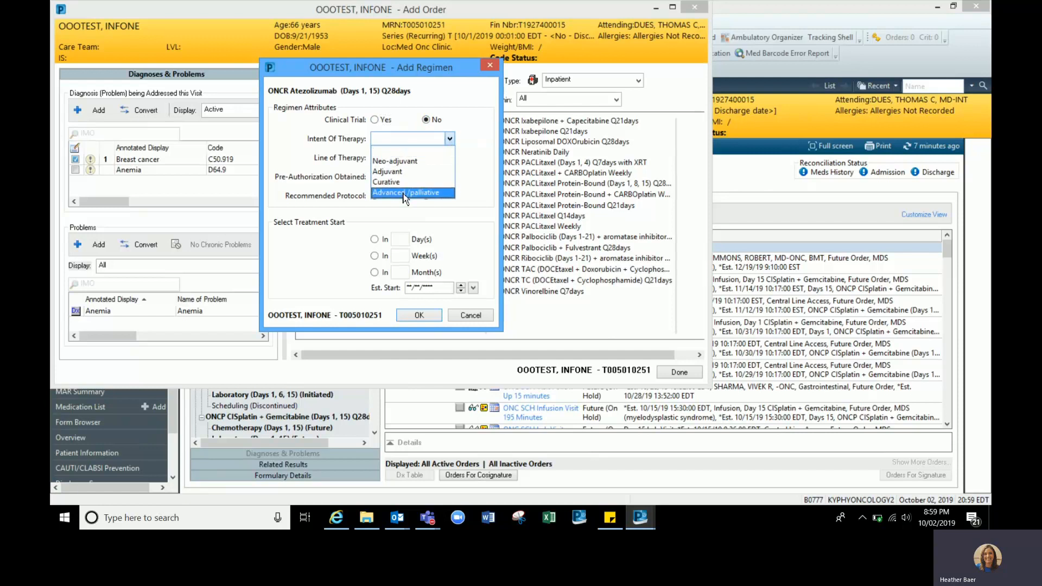
pyautogui.click(409, 151)
pyautogui.click(449, 158)
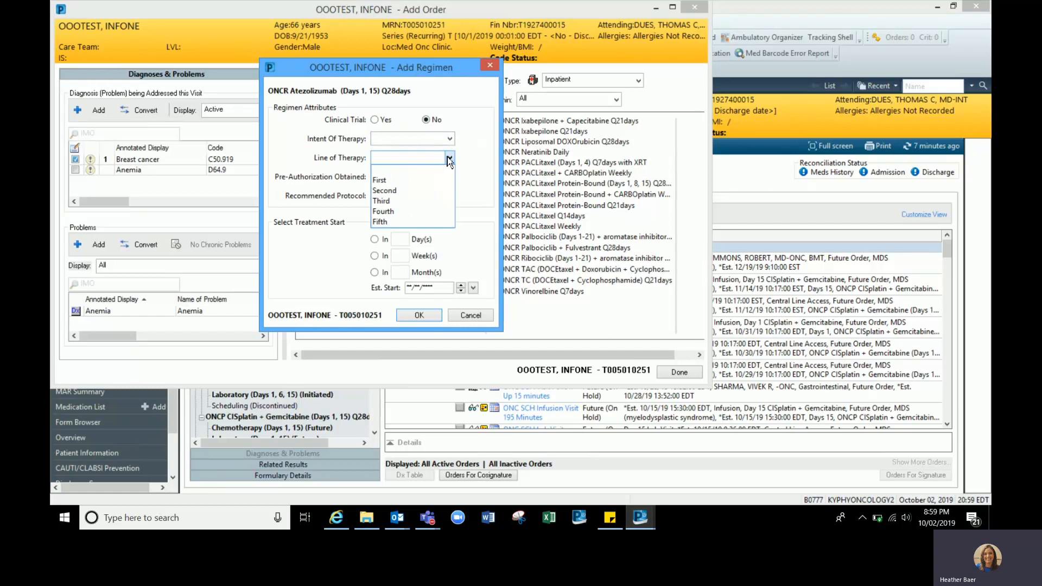
pyautogui.click(449, 160)
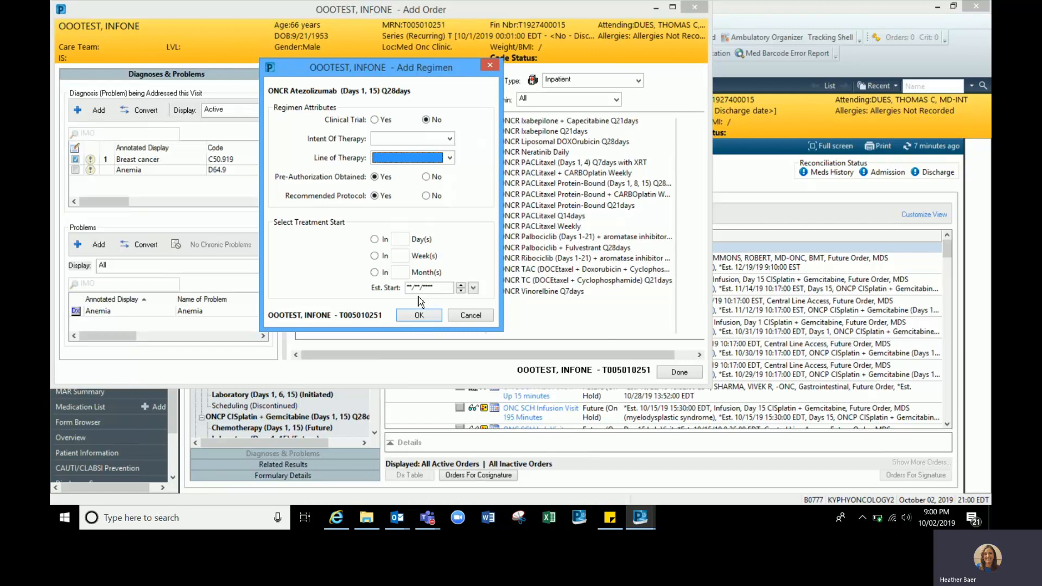
# Step: Set the Atezolizumab treatment to start in 1 week, add the regimen and finish adding orders
pyautogui.click(375, 256)
pyautogui.click(401, 257)
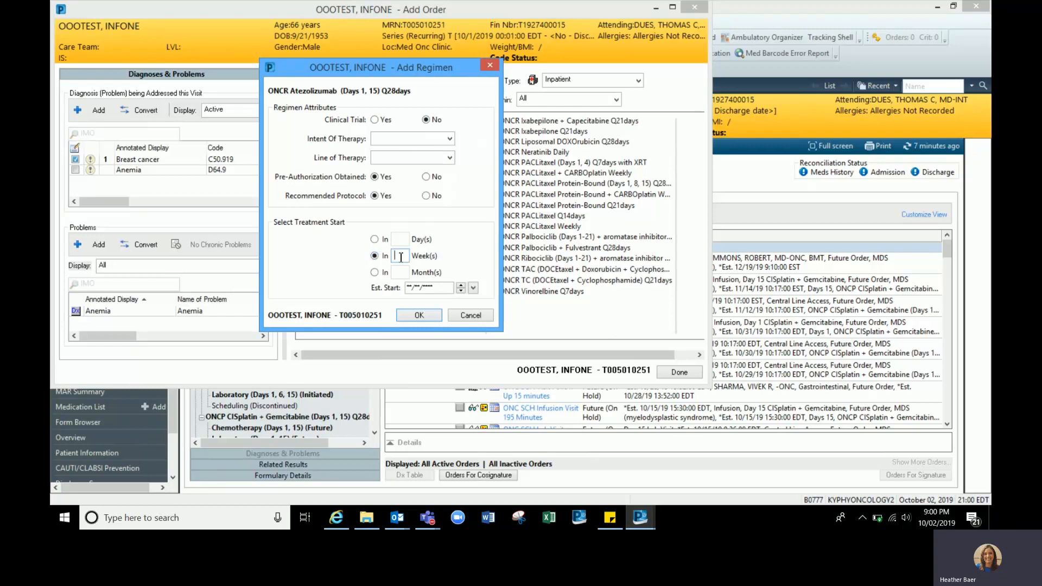
pyautogui.write('1')
pyautogui.click(417, 315)
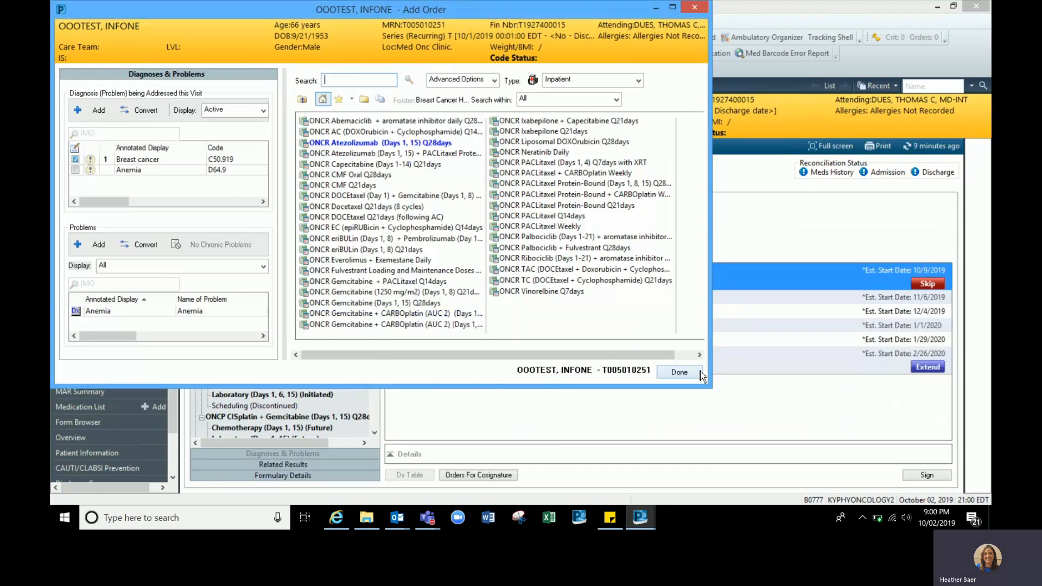
pyautogui.click(680, 372)
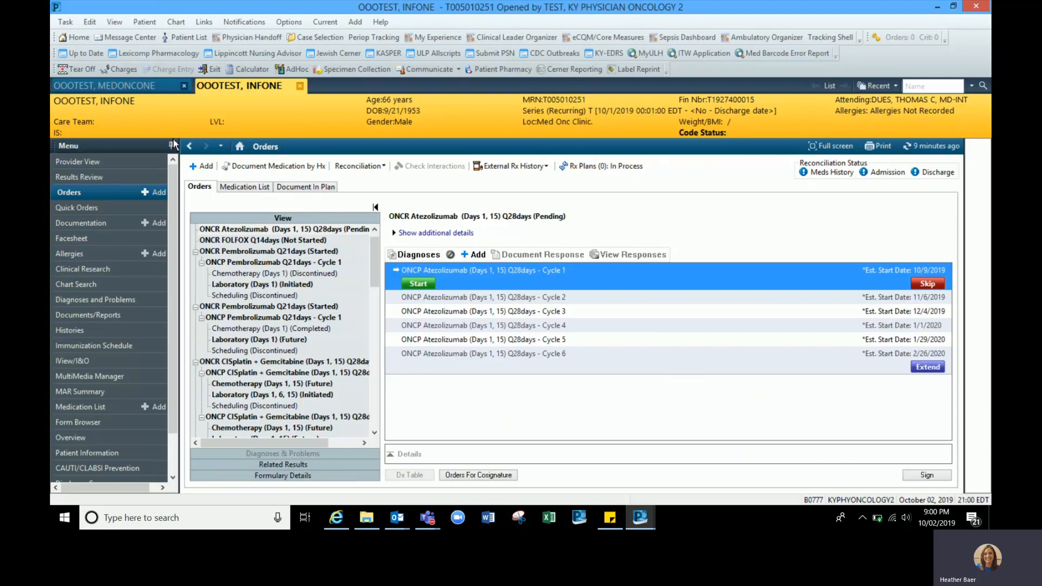
# Step: Start a new order for ONCR AC (DOXOrubicin + Cyclophosphamide) Q14days from the Breast Cancer HER2 NEGATIVE oncology folder
pyautogui.click(199, 166)
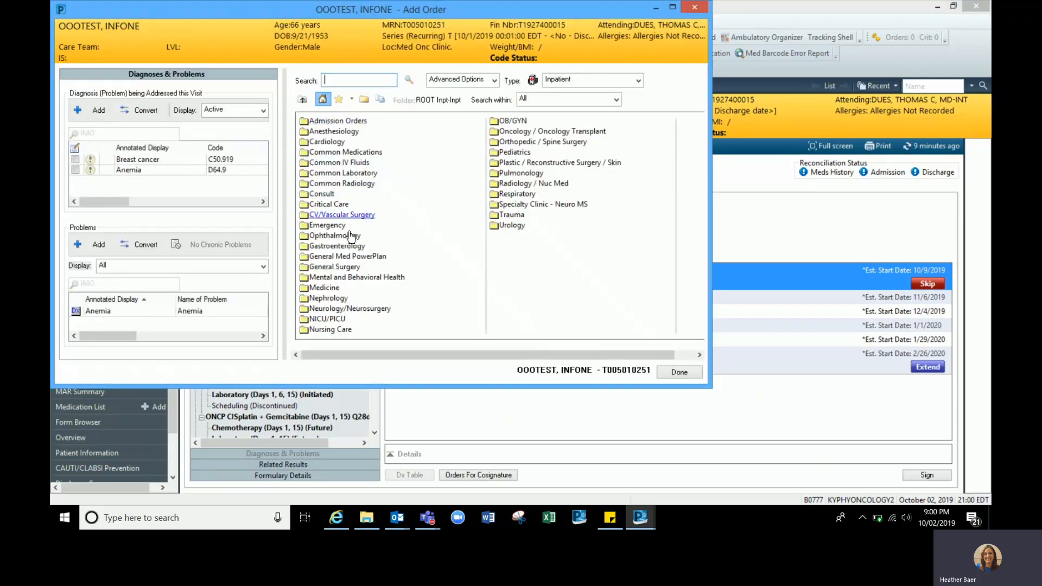
pyautogui.click(546, 133)
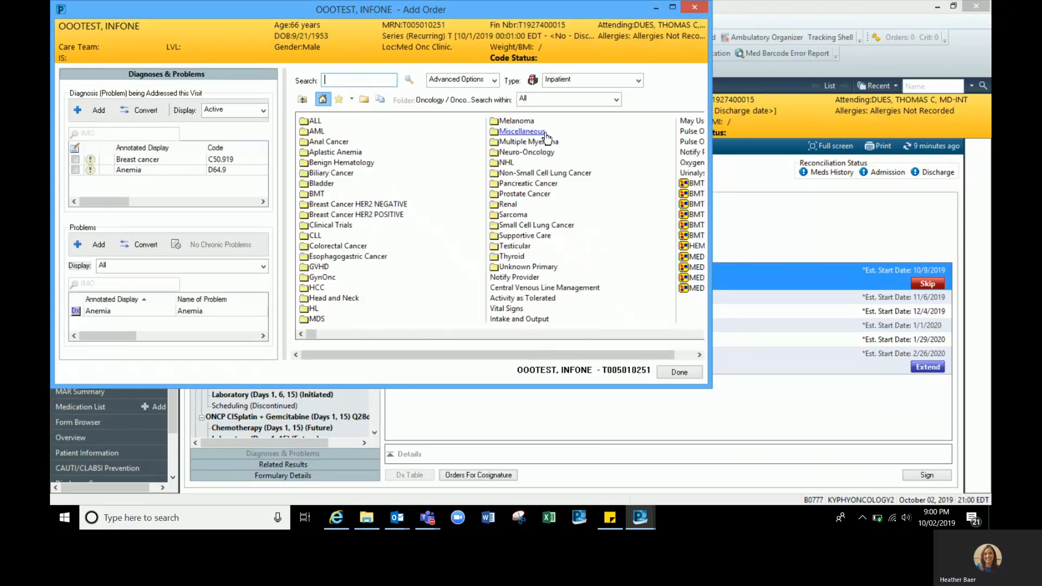
pyautogui.click(354, 205)
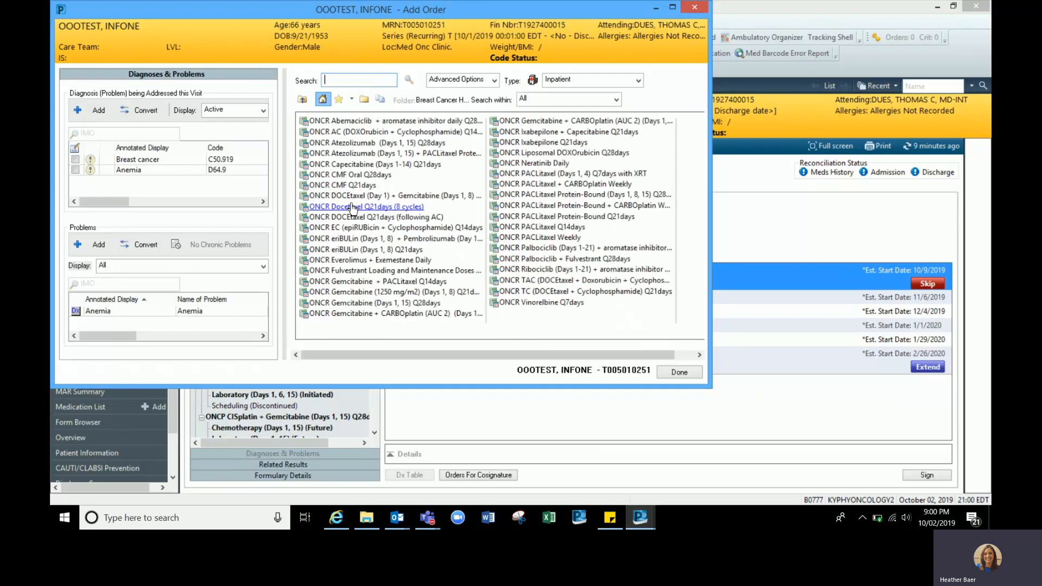
pyautogui.click(350, 132)
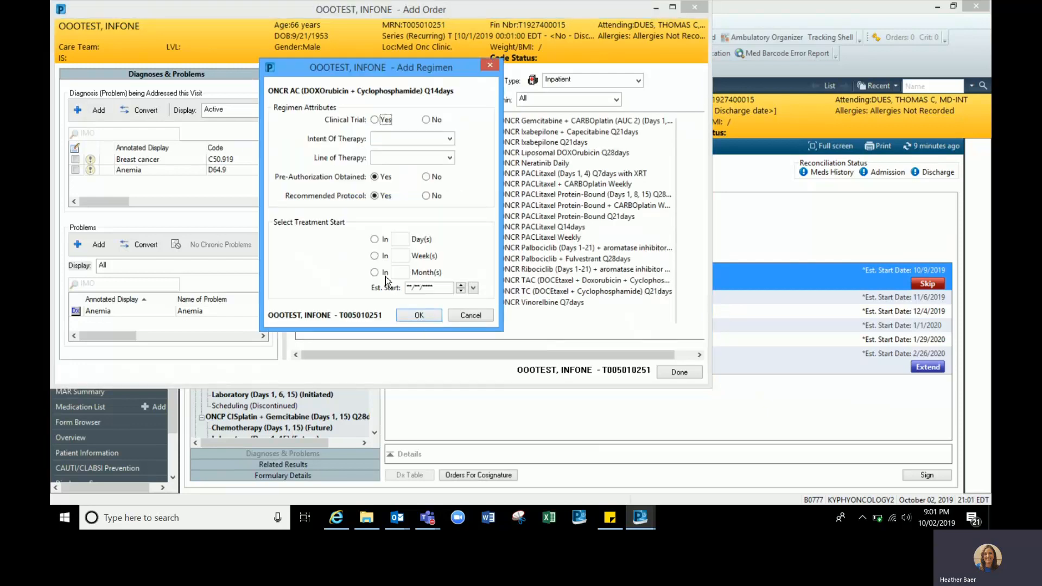
# Step: Set the AC regimen's treatment to start in 1 week, add it and finish adding orders
pyautogui.click(375, 256)
pyautogui.click(398, 257)
pyautogui.write('1')
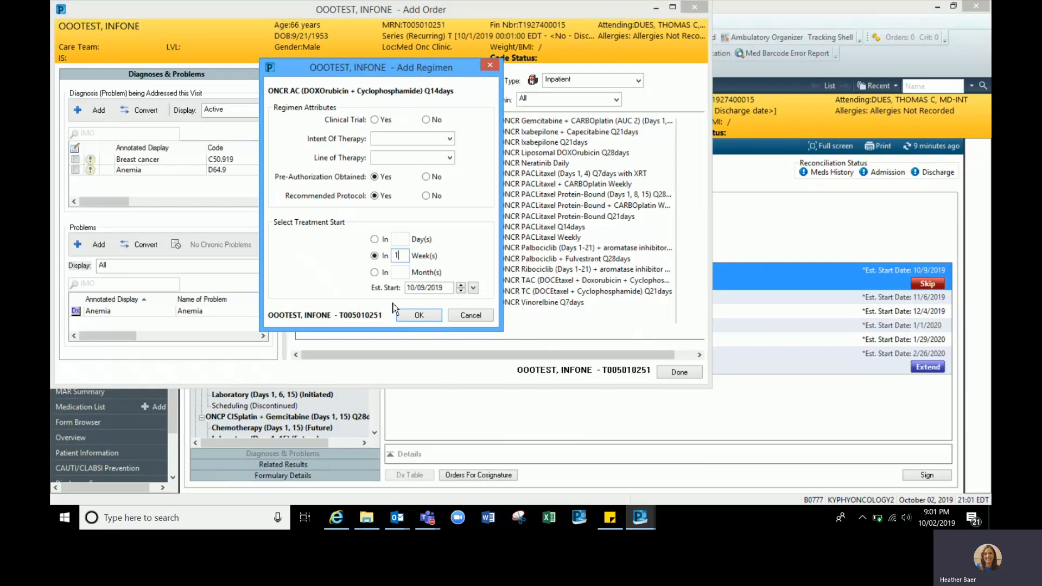
pyautogui.click(419, 314)
pyautogui.click(679, 373)
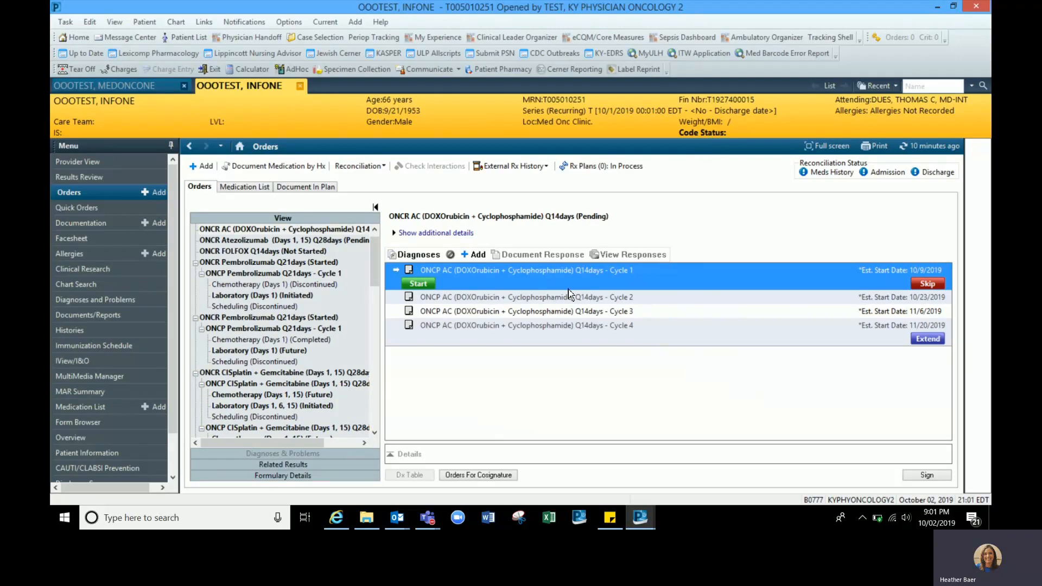
# Step: View the care plan reference information for Cycle 1 of the AC regimen and close it
pyautogui.click(410, 271)
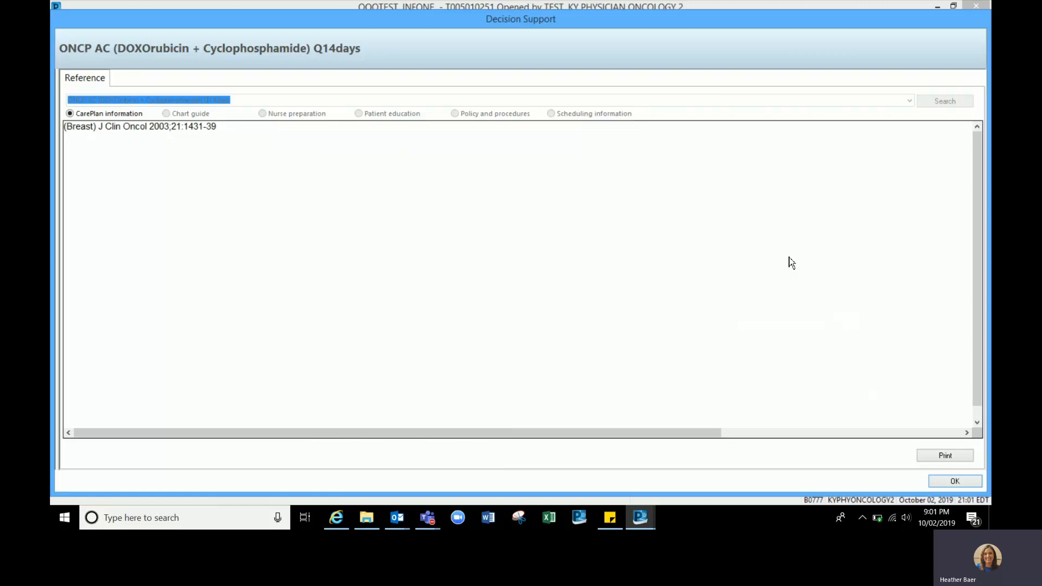
pyautogui.click(954, 482)
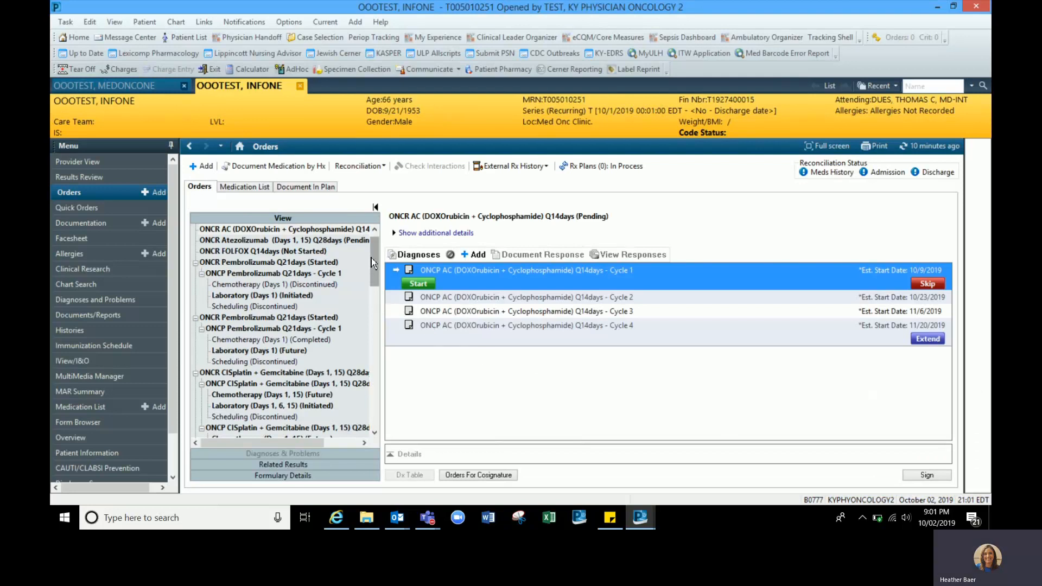
# Step: Remove the pending ONCR AC (DOXOrubicin + Cyclophosphamide) Q14days regimen from the patient's orders
pyautogui.moveTo(372, 258); pyautogui.dragTo(372, 250)
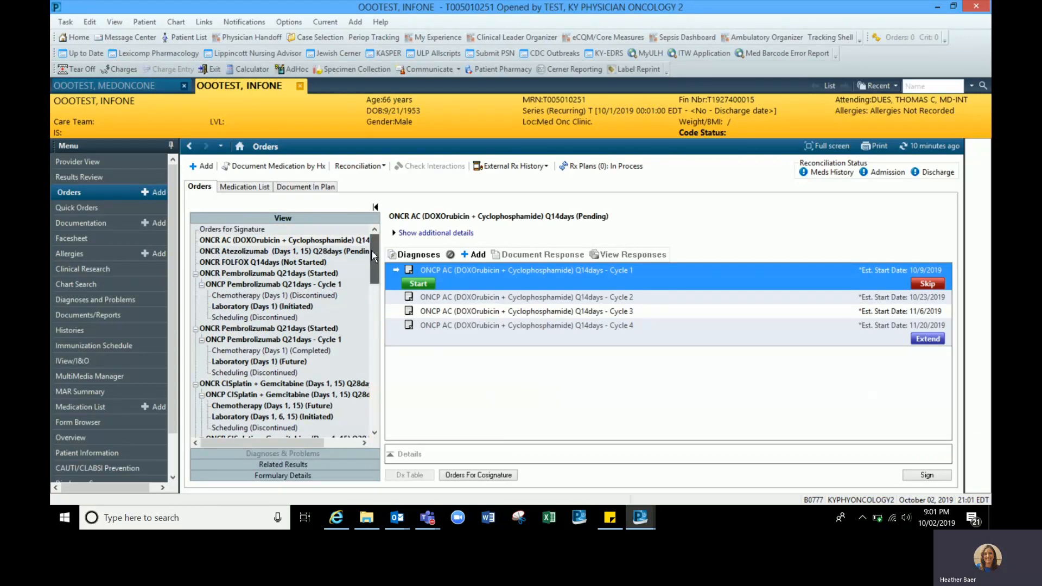
pyautogui.click(224, 242)
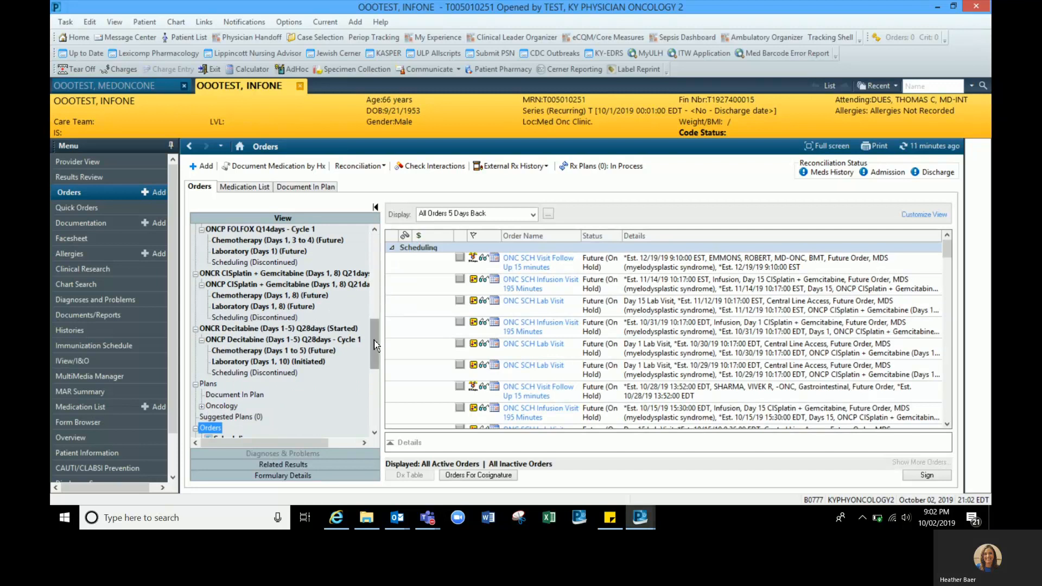
pyautogui.moveTo(375, 346); pyautogui.dragTo(380, 240)
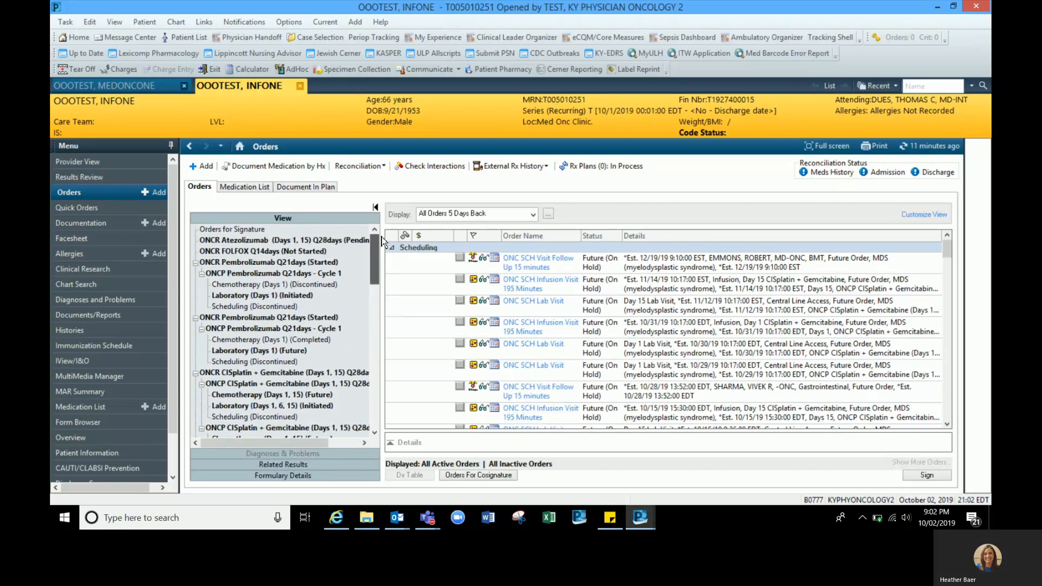
# Step: Extend the pending Atezolizumab regimen by 2 occurrences of Cycle 6
pyautogui.click(258, 241)
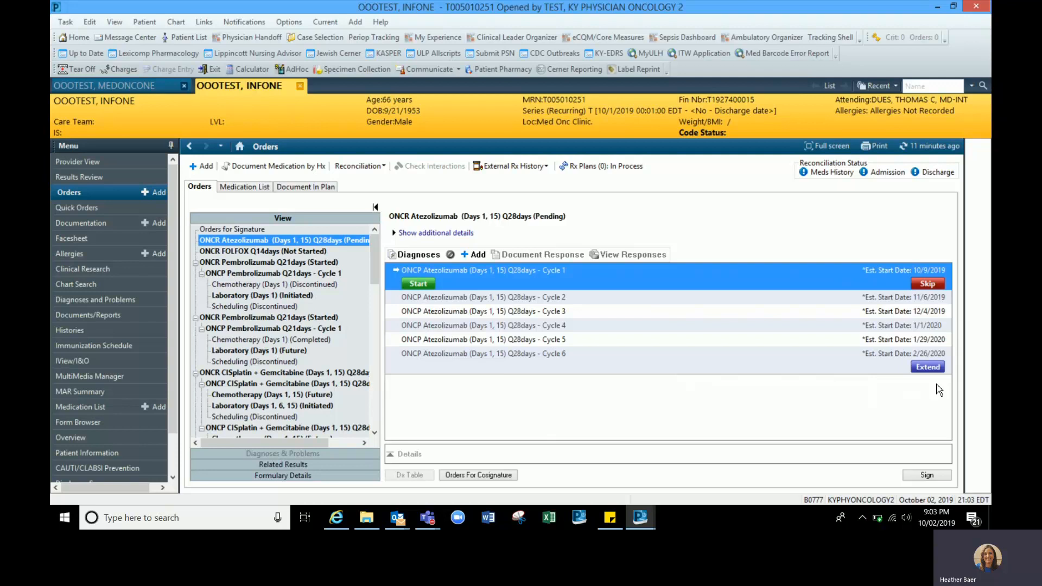
pyautogui.click(933, 368)
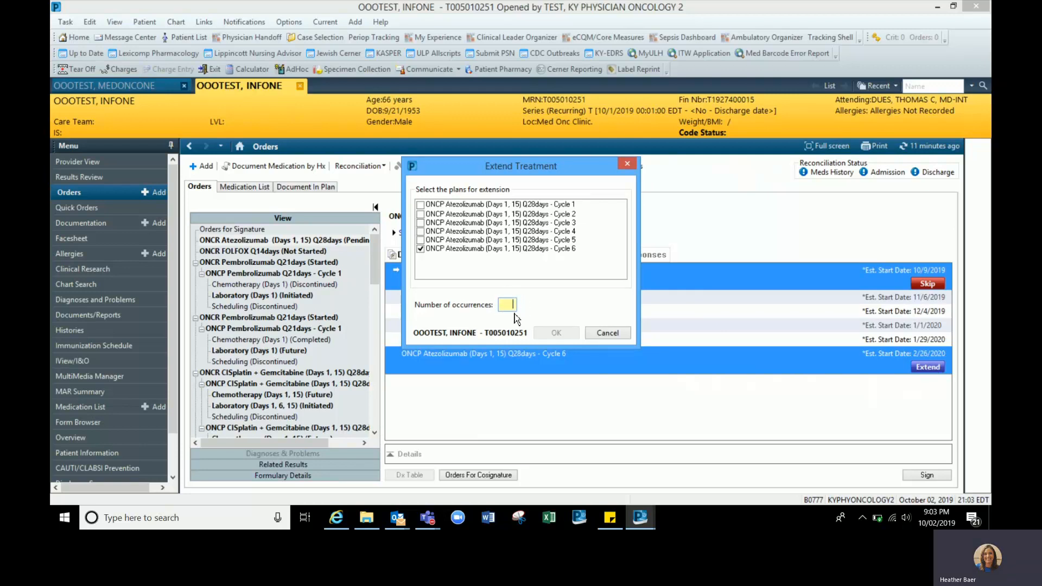
pyautogui.write('2')
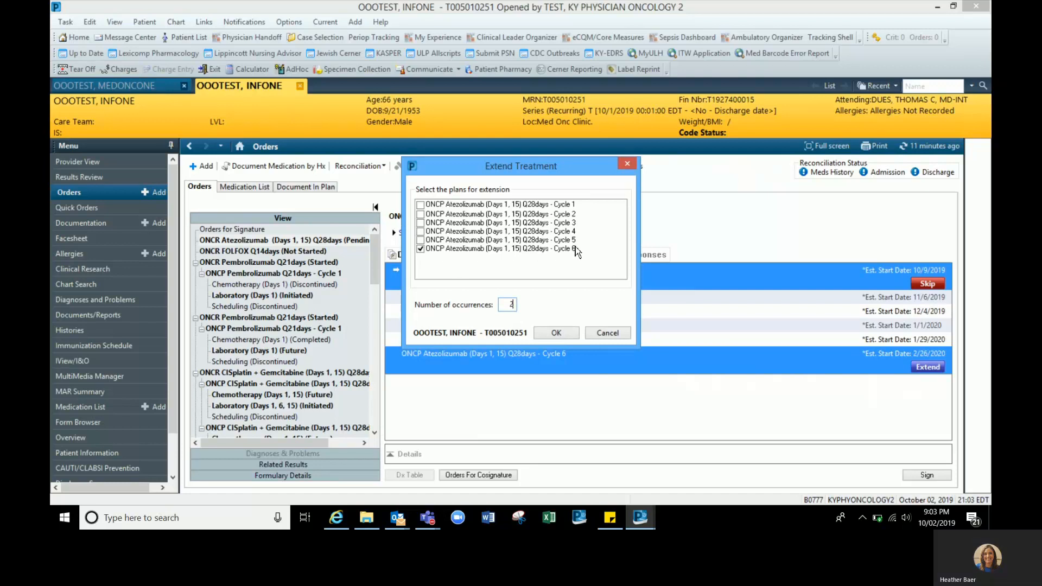
pyautogui.click(550, 334)
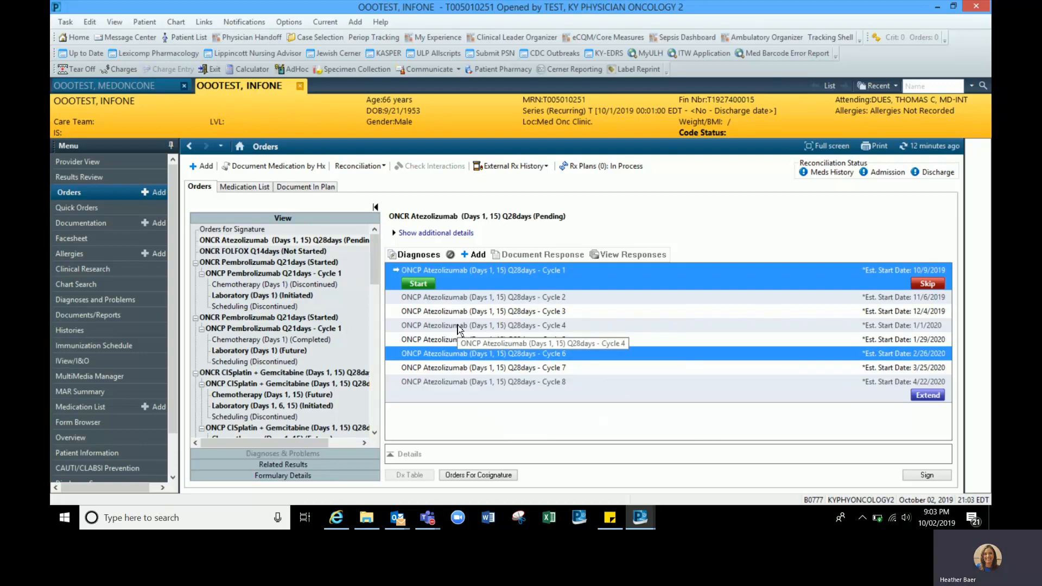
# Step: Start Atezolizumab Cycle 1 as a future outpatient visit estimated for 10/09/2019 and include the 135-minute infusion visit for Cycle 1, Day 1
pyautogui.click(425, 284)
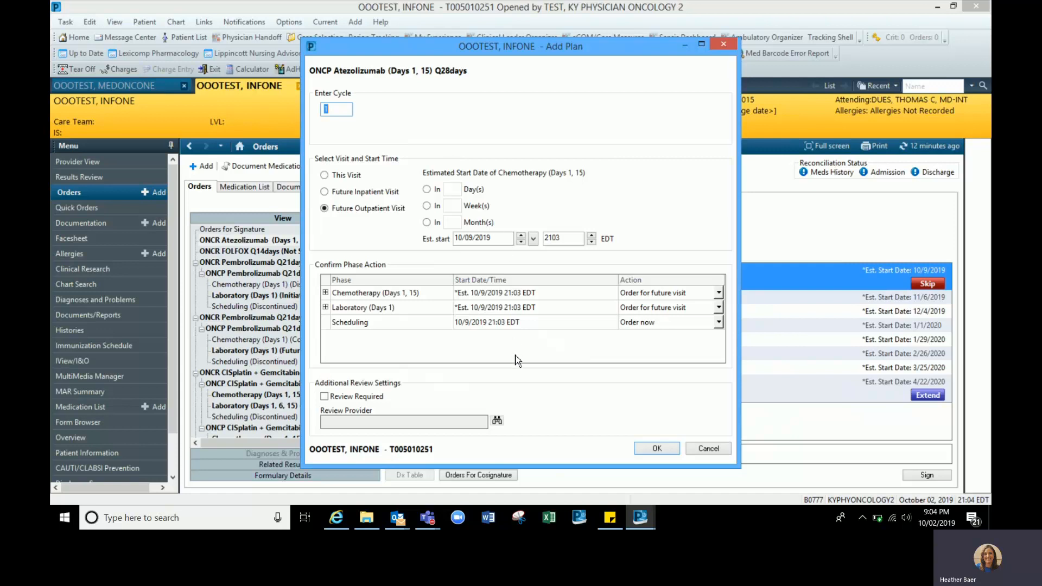
pyautogui.click(658, 448)
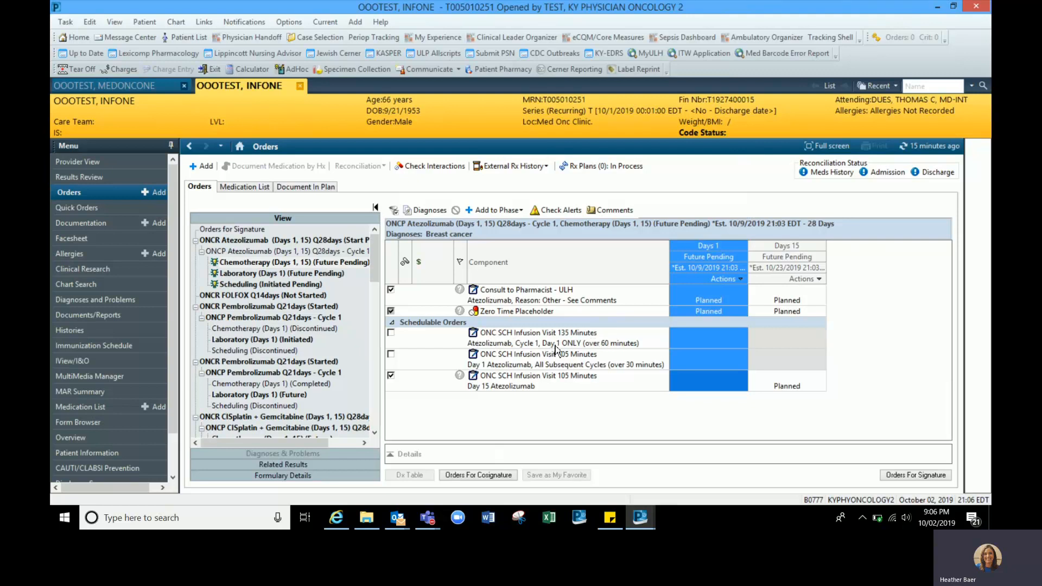
pyautogui.click(390, 333)
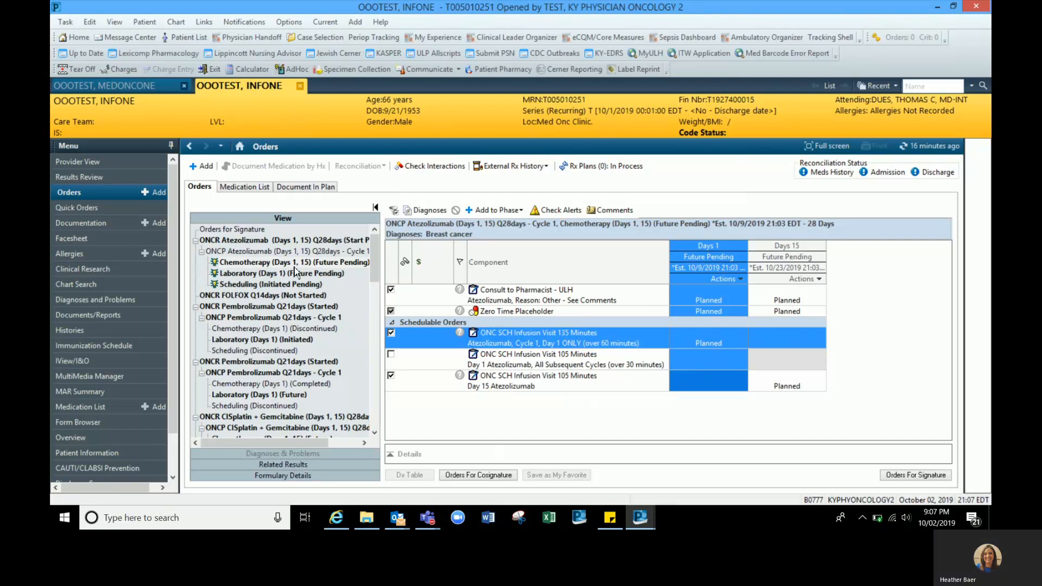
# Step: Examine the laboratory orders and the schedulable lab visit planned for Day 1 of Atezolizumab Cycle 1
pyautogui.click(261, 277)
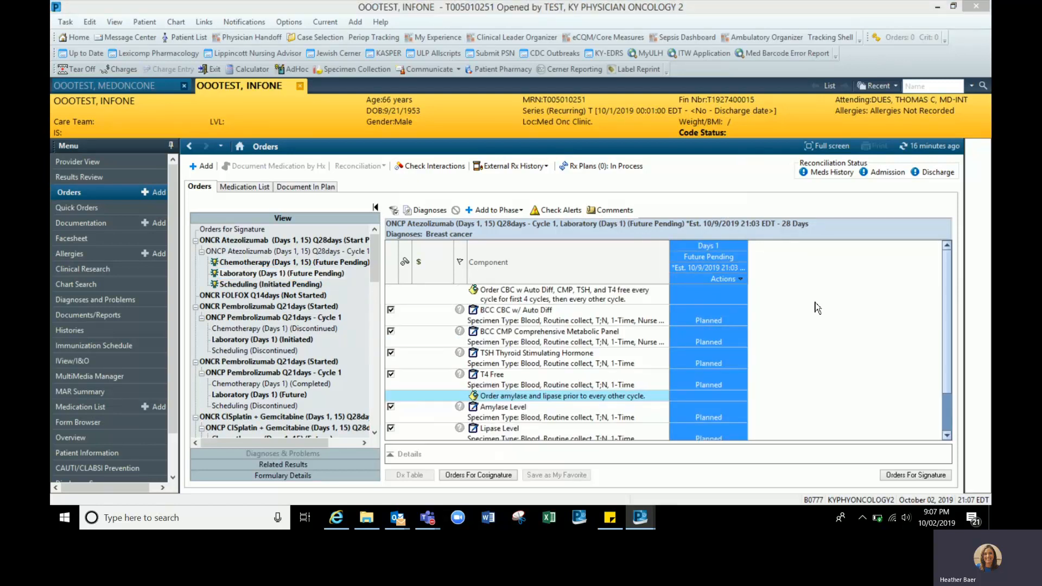
pyautogui.click(947, 436)
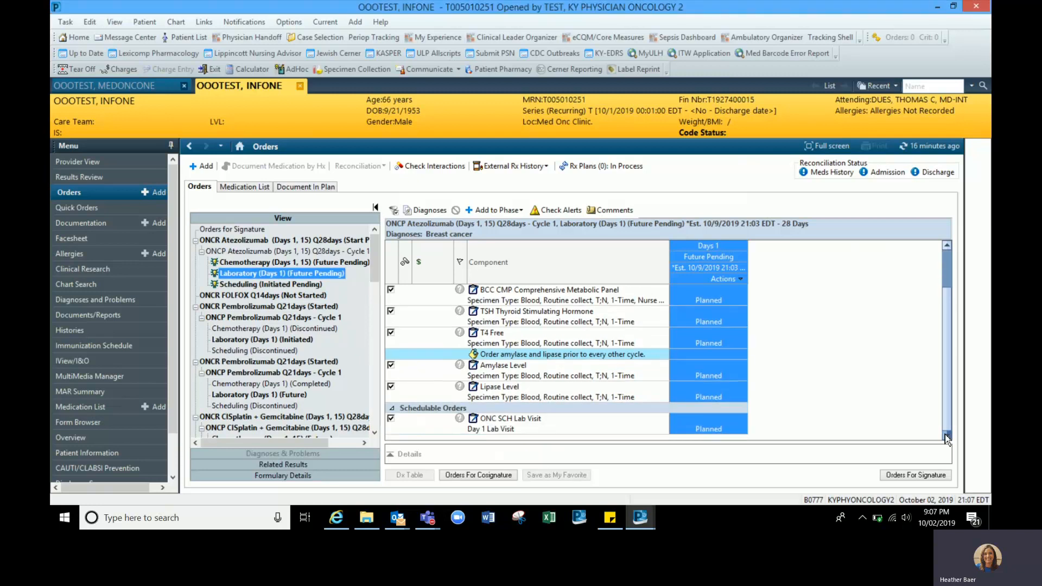
pyautogui.moveTo(947, 425); pyautogui.dragTo(952, 343)
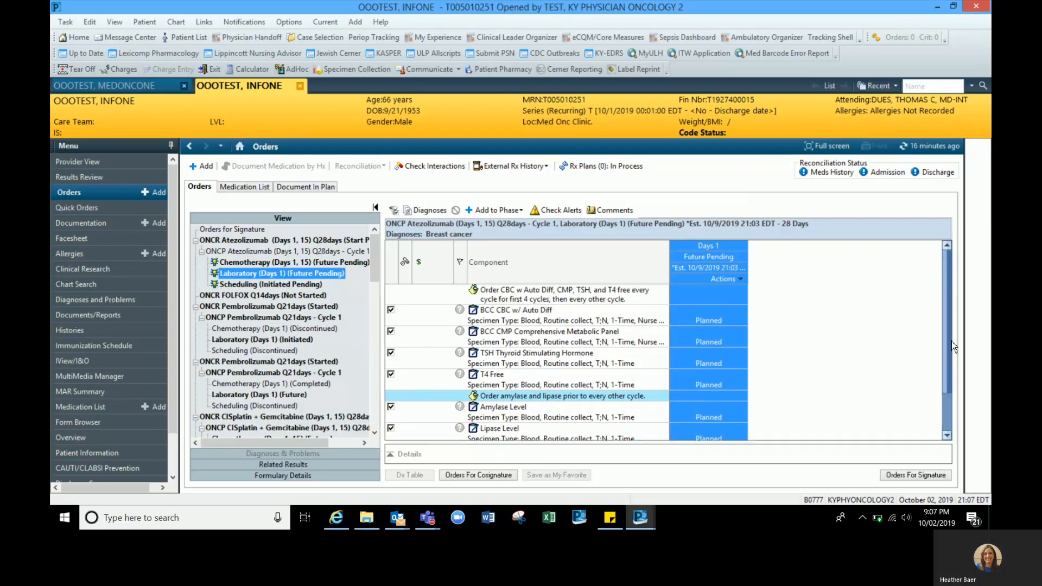
pyautogui.click(947, 435)
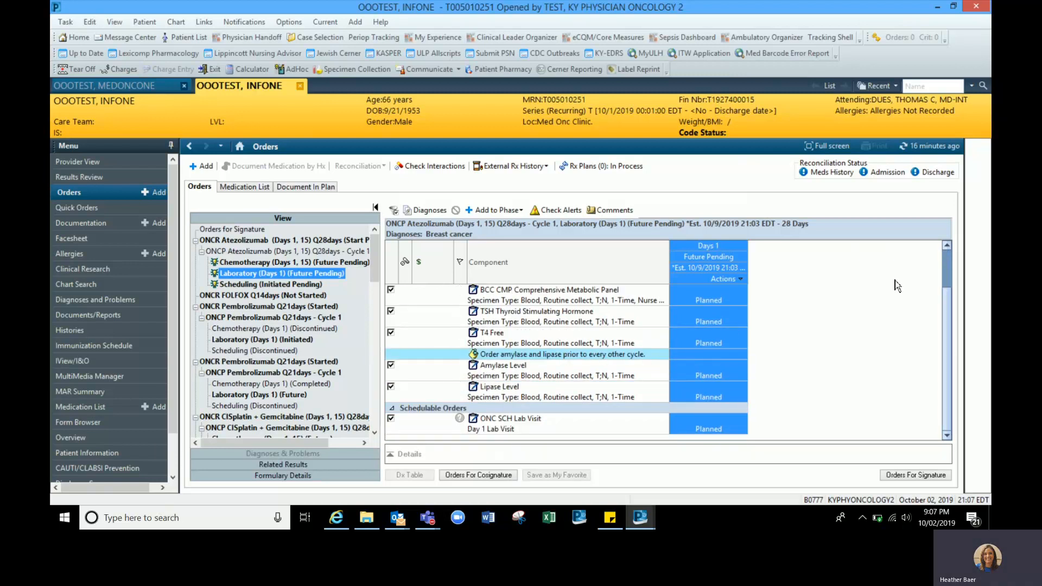
pyautogui.click(946, 247)
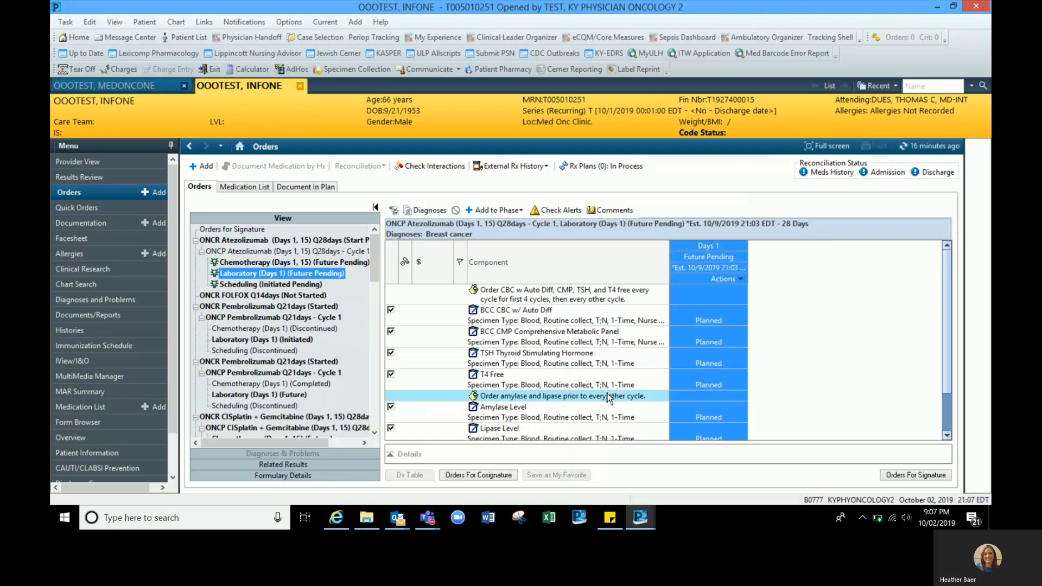
pyautogui.scroll(-3, 607, 393)
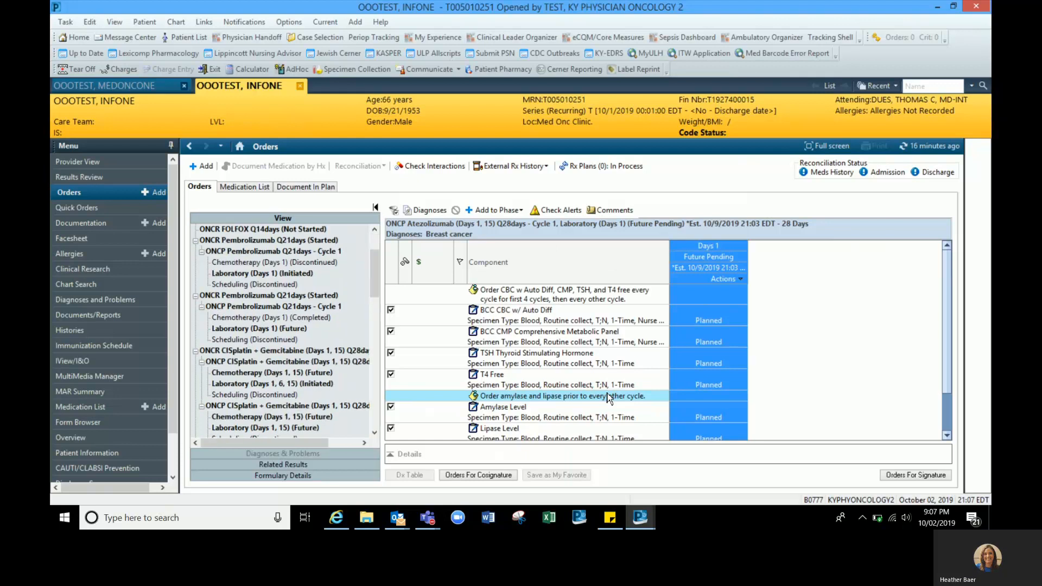
pyautogui.click(950, 419)
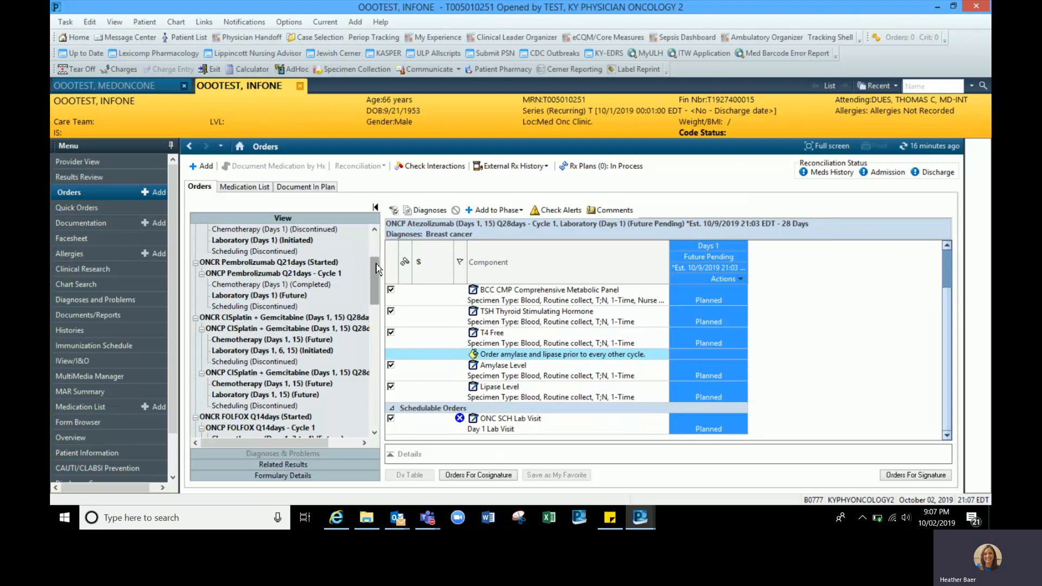
pyautogui.moveTo(376, 268); pyautogui.dragTo(378, 233)
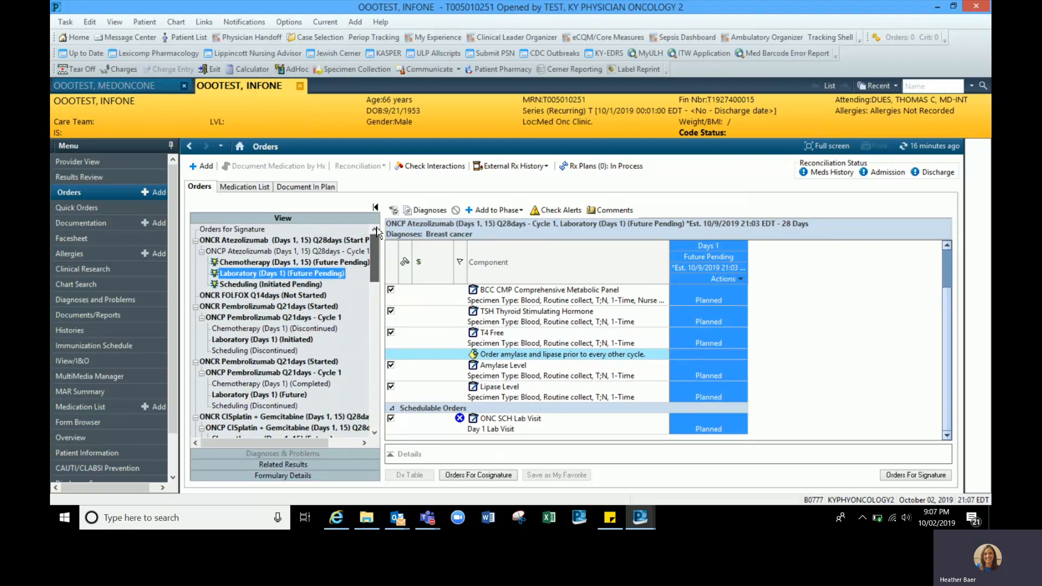
# Step: Review the pending Scheduling and Chemotherapy phases of Atezolizumab Cycle 1 and check the lab visit's missing-detail flag in the Laboratory phase
pyautogui.click(235, 284)
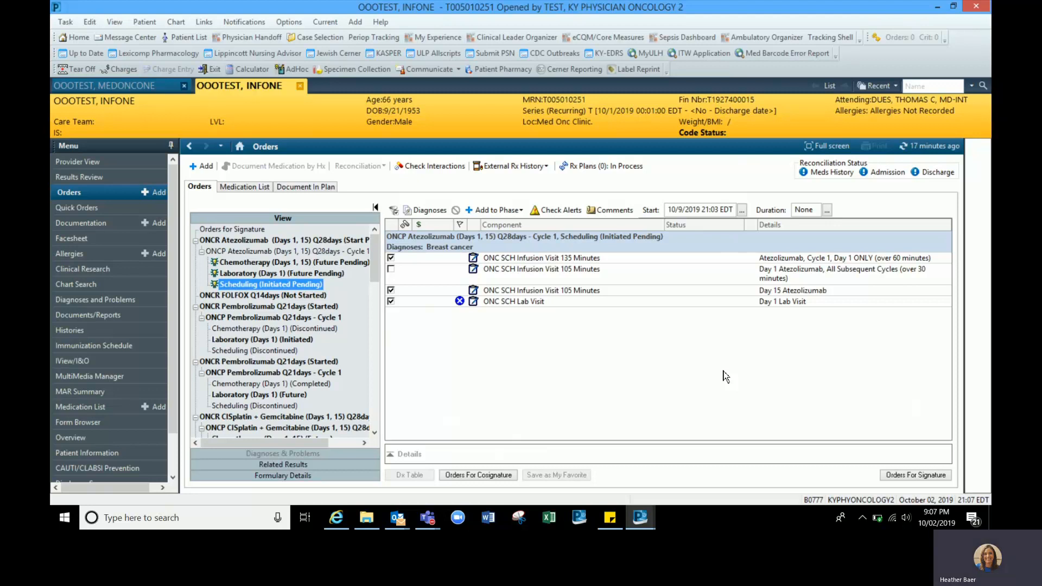
pyautogui.click(237, 264)
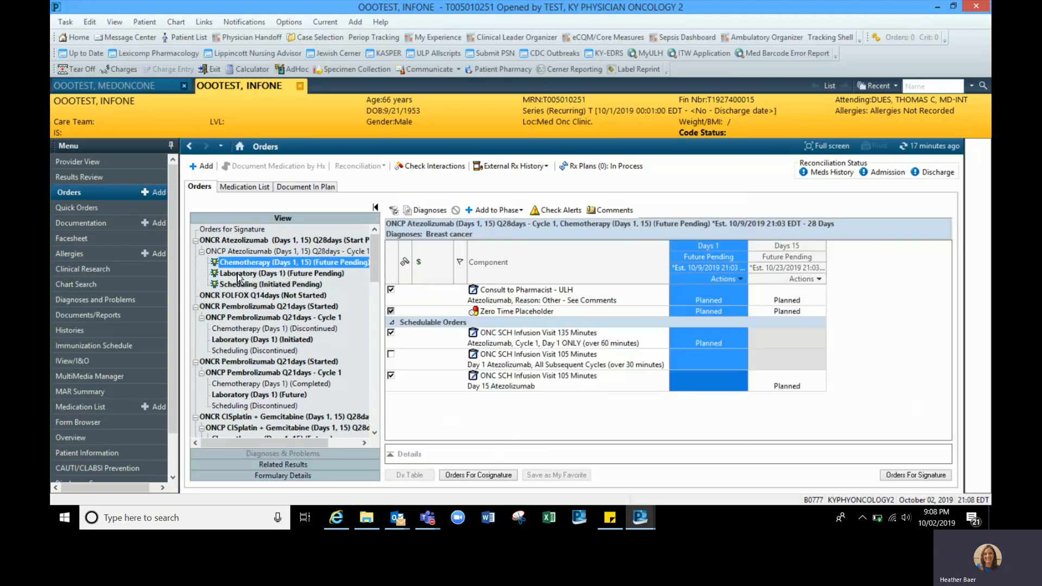
pyautogui.click(238, 274)
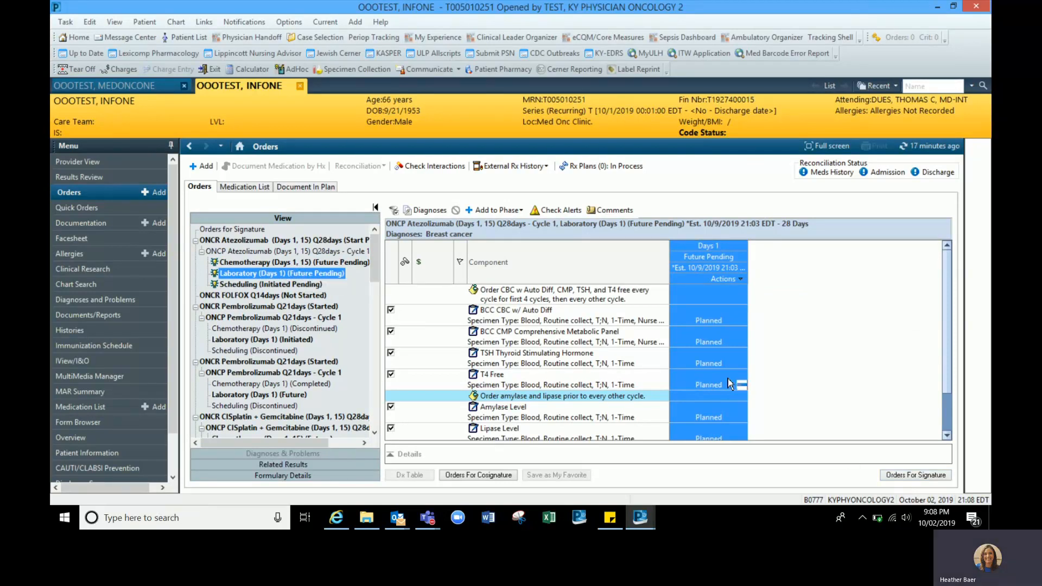
pyautogui.click(948, 425)
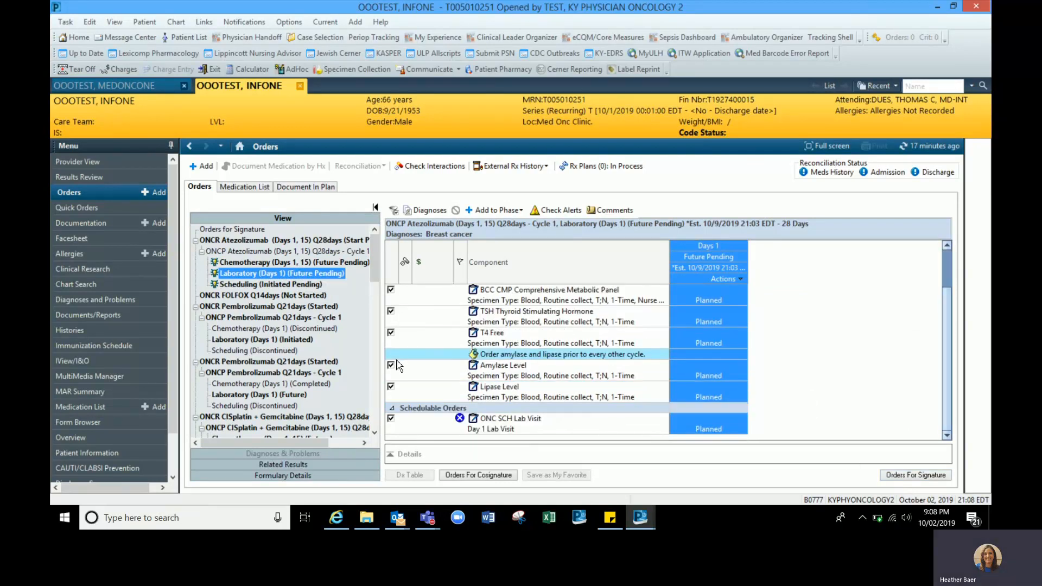
pyautogui.moveTo(460, 422)
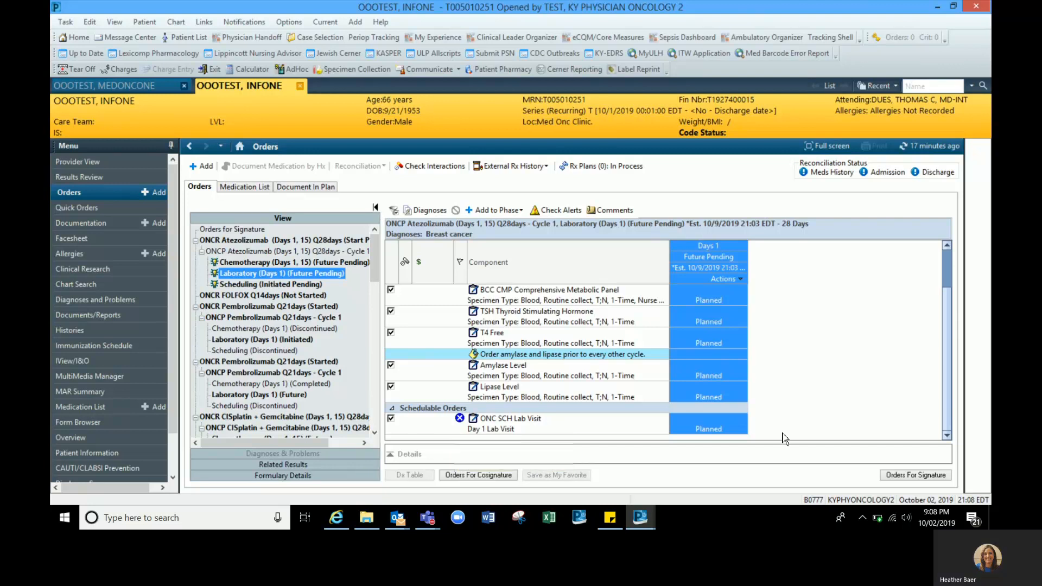
# Step: Submit the Atezolizumab orders for signature and set the required Central Line Access detail of the ONC SCH Lab Visit to Yes
pyautogui.click(907, 478)
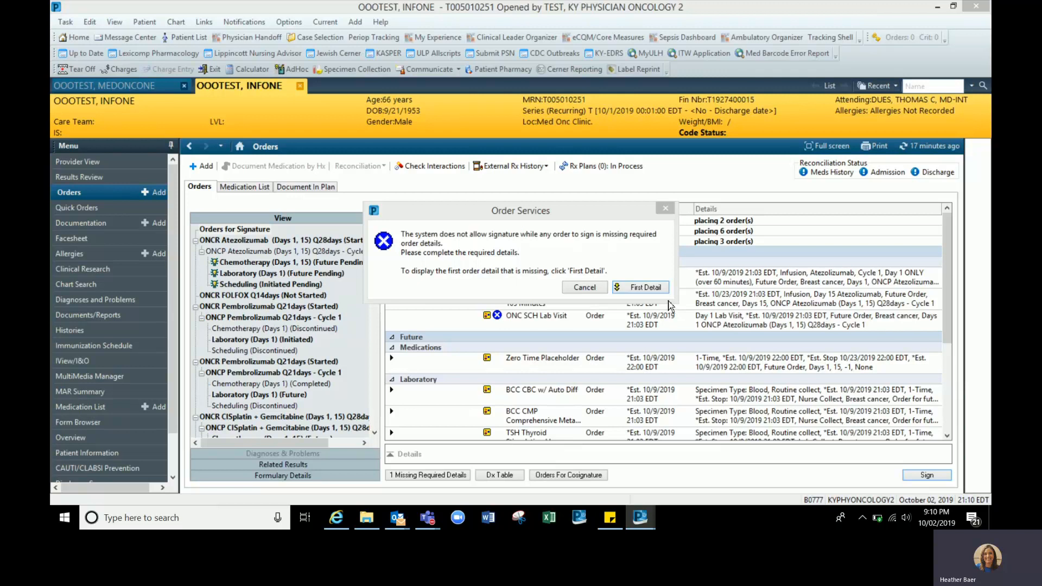
pyautogui.click(649, 288)
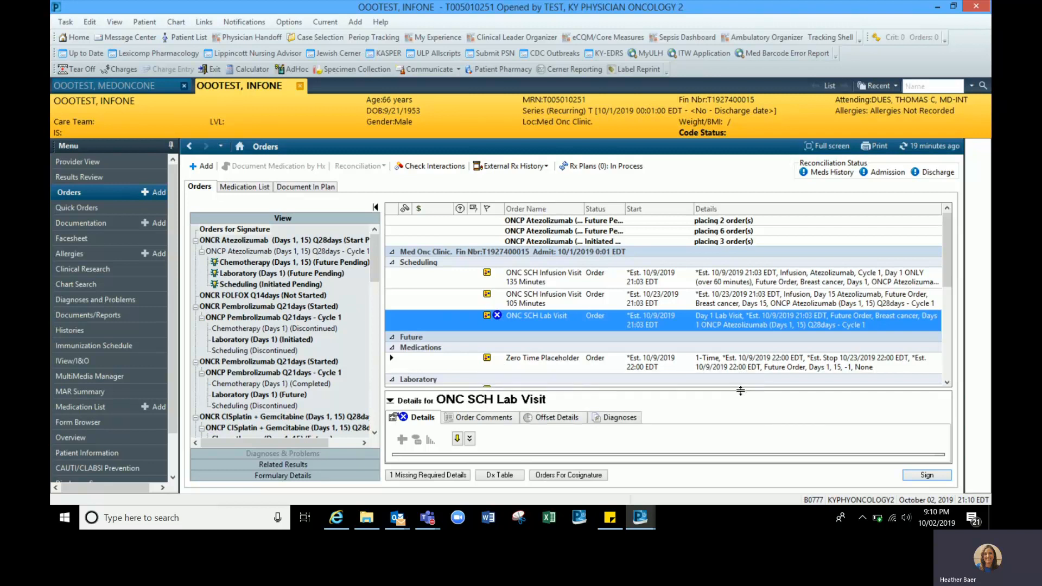
pyautogui.moveTo(739, 389); pyautogui.dragTo(716, 308)
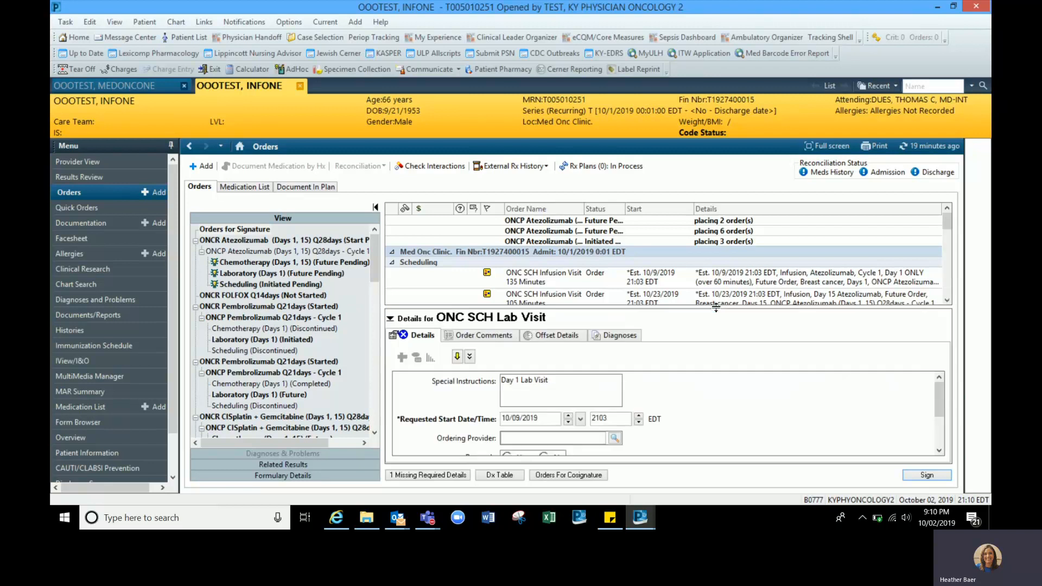
pyautogui.click(939, 451)
pyautogui.click(939, 452)
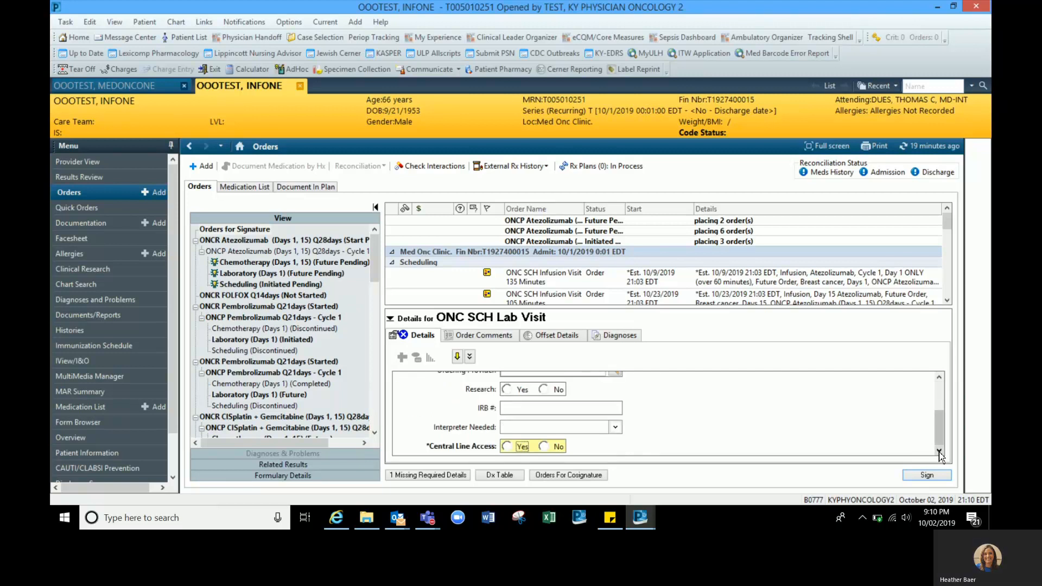
pyautogui.click(458, 358)
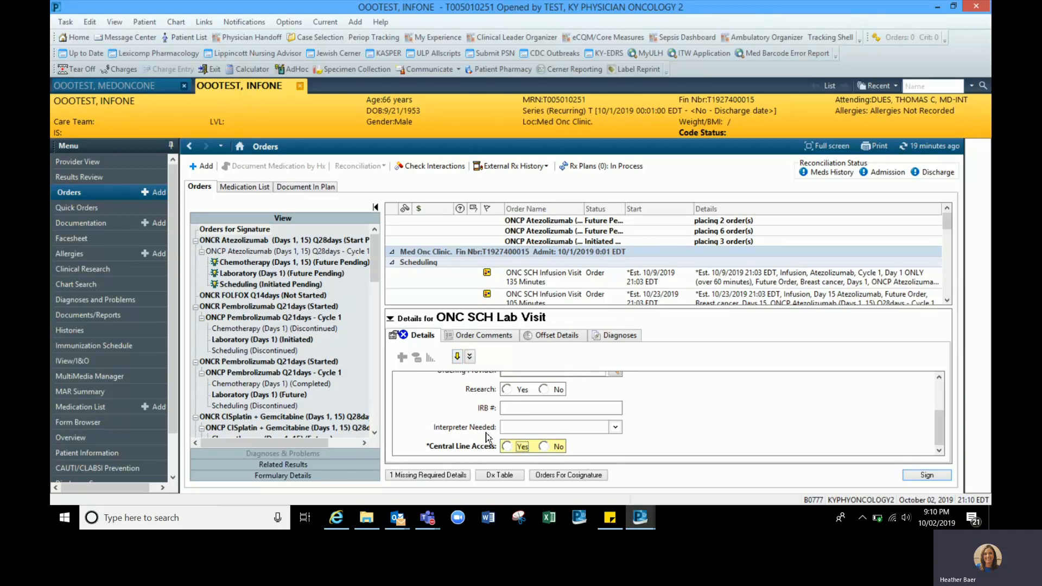
pyautogui.click(509, 445)
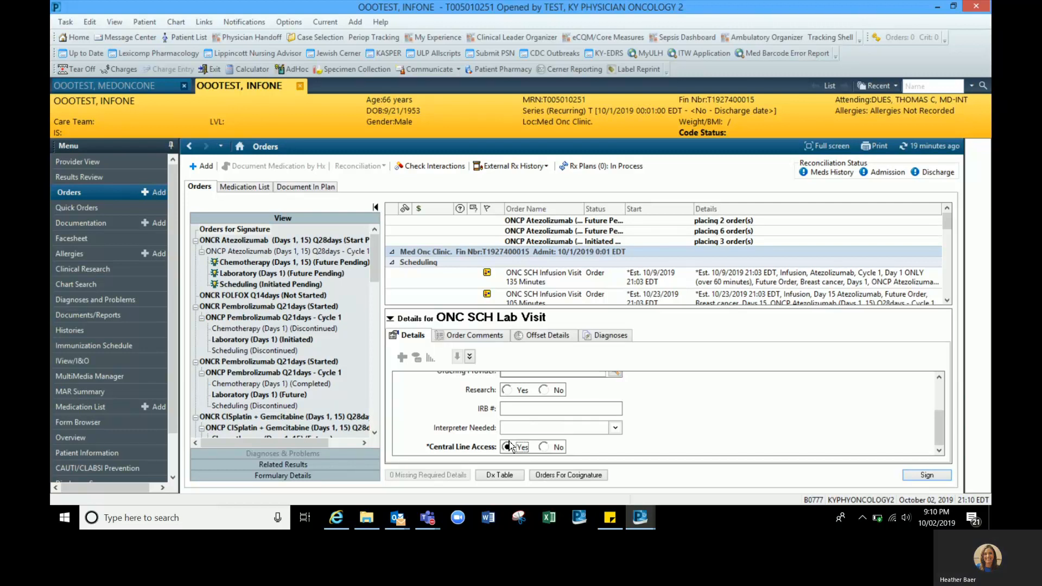
# Step: Check the diagnoses linked to the ONC SCH Lab Visit, sign the Atezolizumab orders and refresh the order list
pyautogui.click(603, 339)
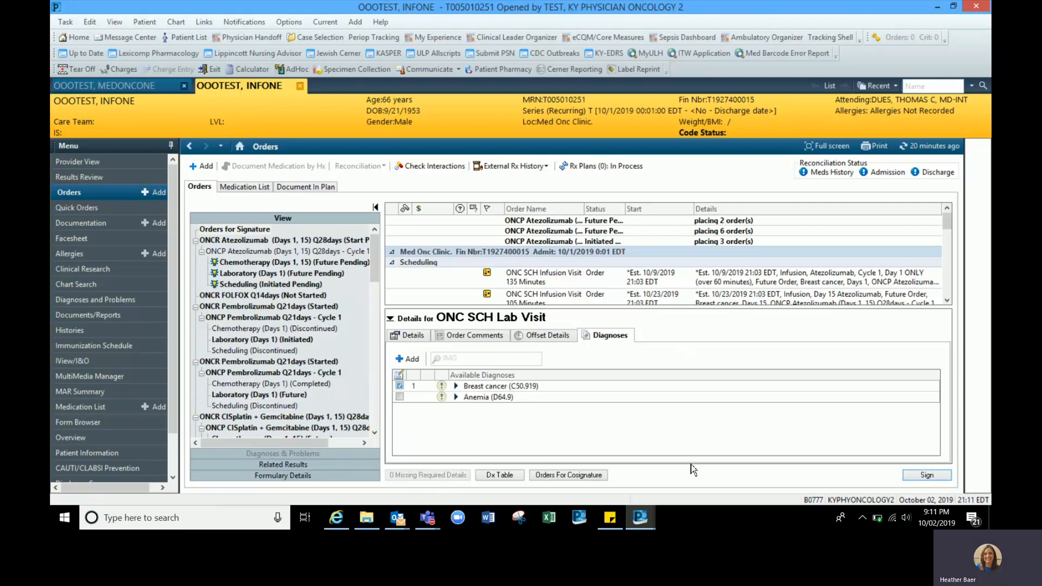
pyautogui.click(926, 476)
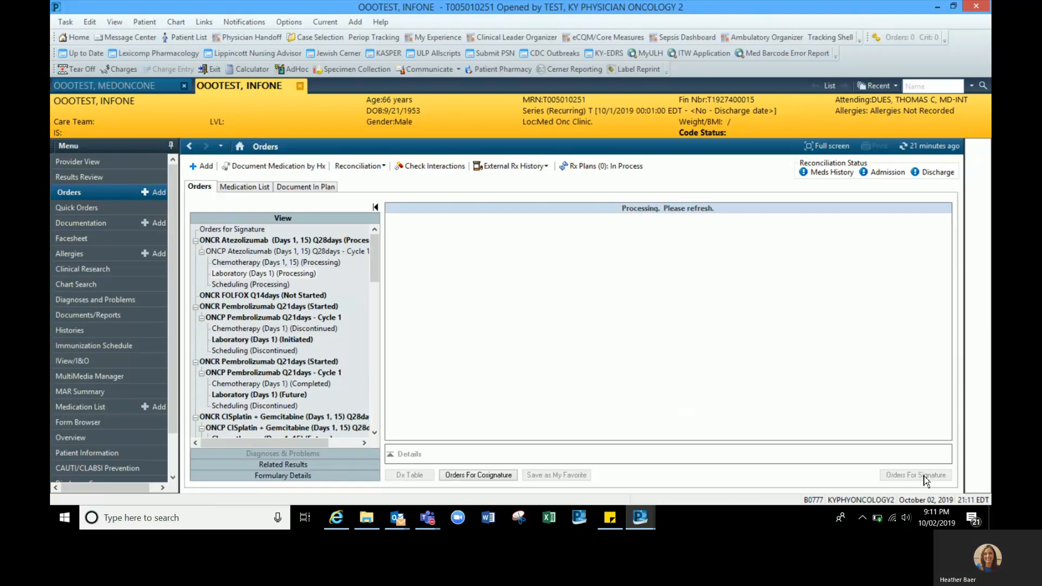
pyautogui.click(926, 148)
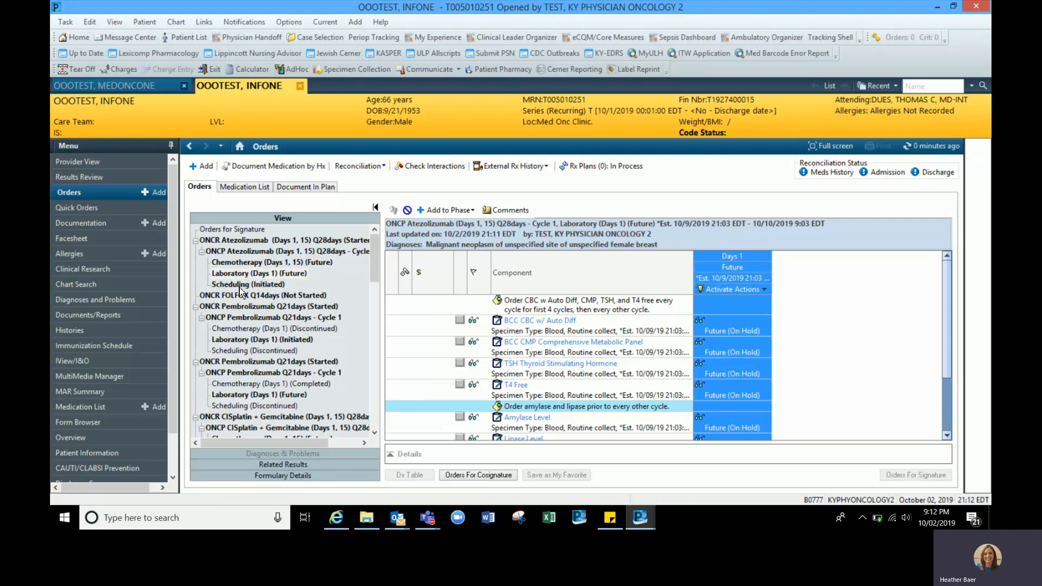
# Step: Review the signed Scheduling, Chemotherapy and Laboratory phases of Atezolizumab Cycle 1
pyautogui.click(271, 285)
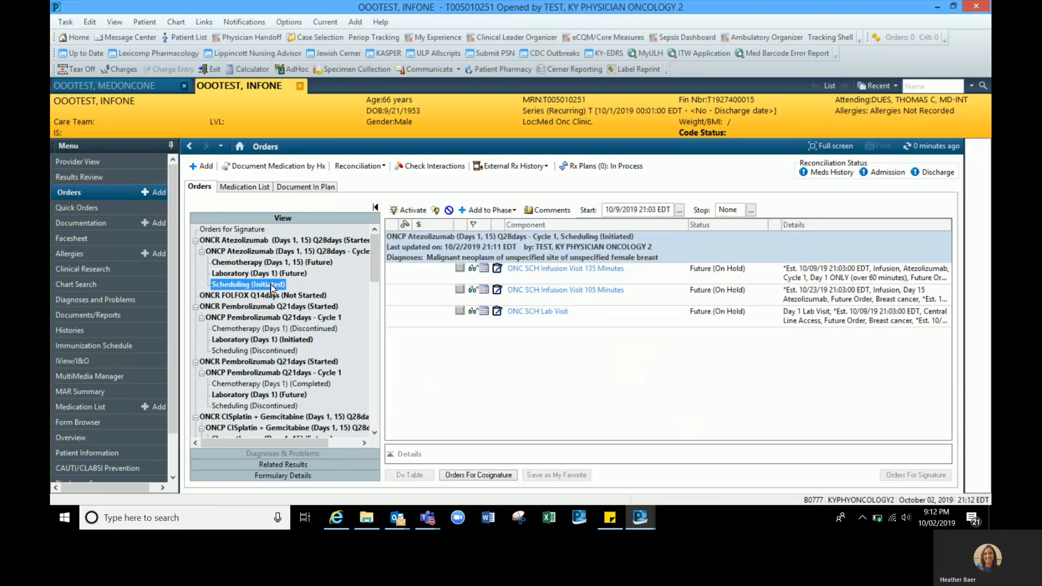
pyautogui.click(296, 273)
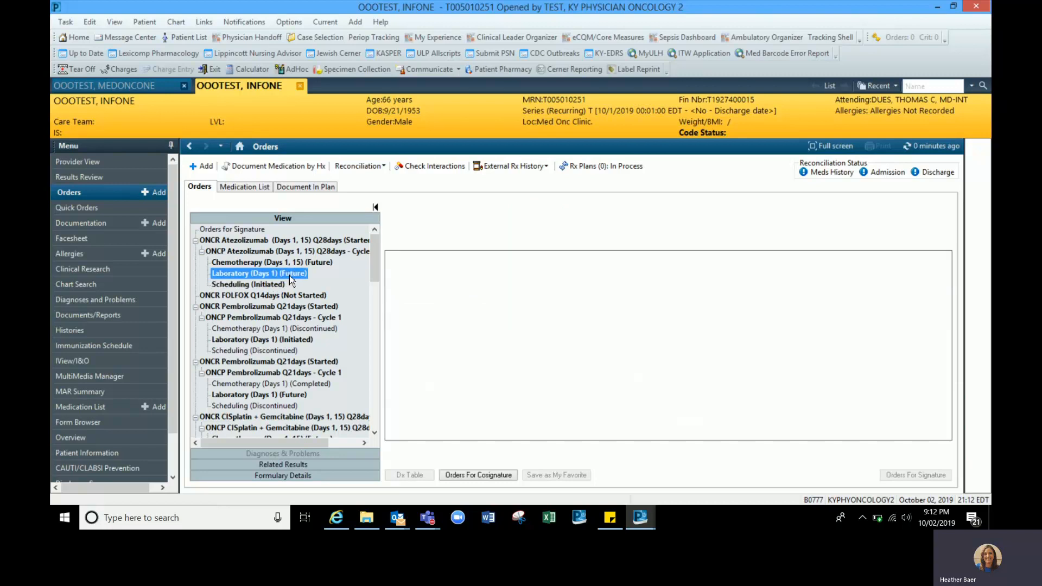
pyautogui.click(310, 264)
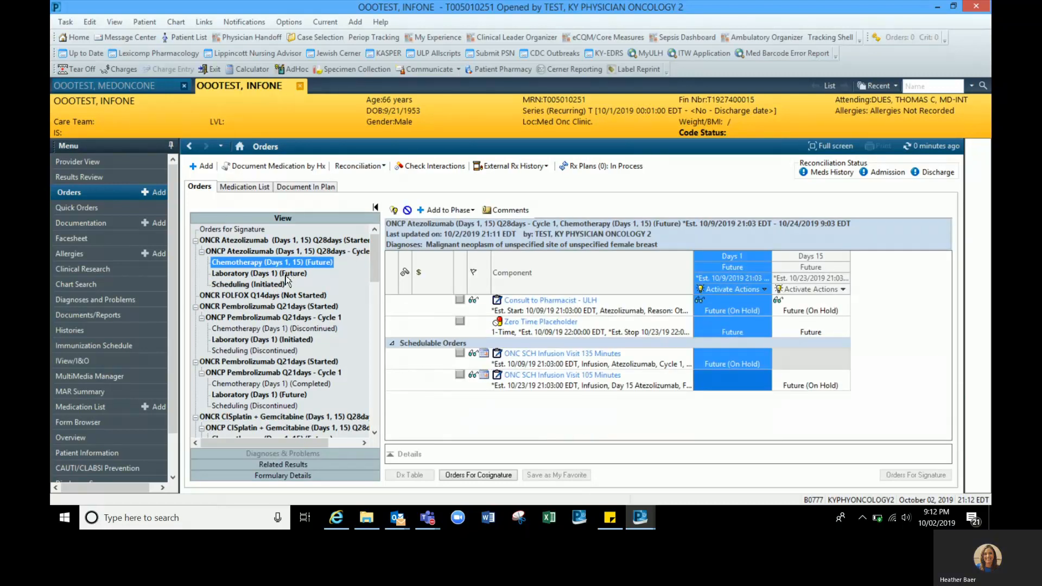
pyautogui.click(286, 276)
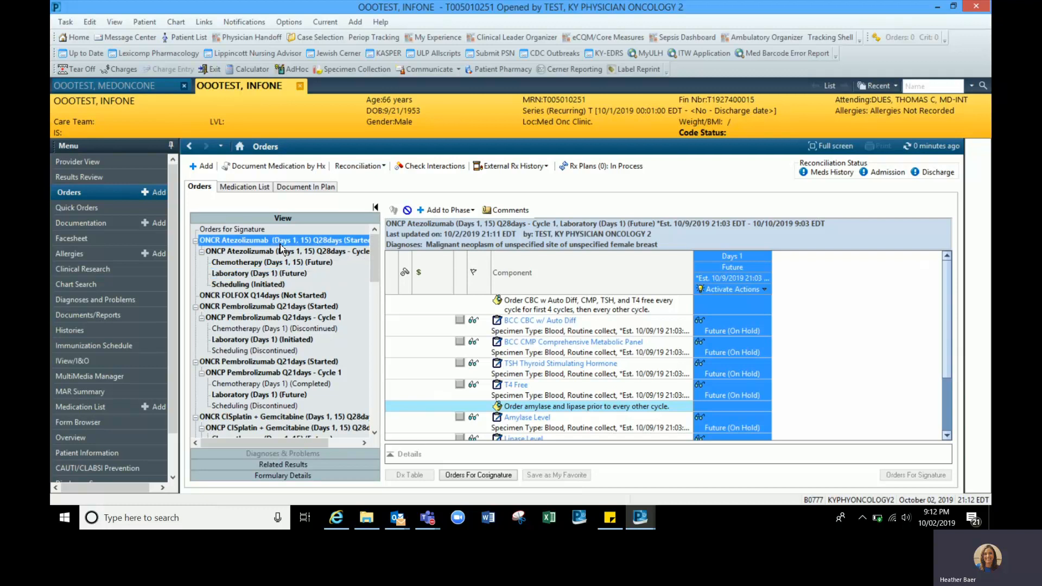
# Step: View the started Atezolizumab regimen's cycle overview and its diagnosis selection, closing the selection without changes
pyautogui.click(280, 243)
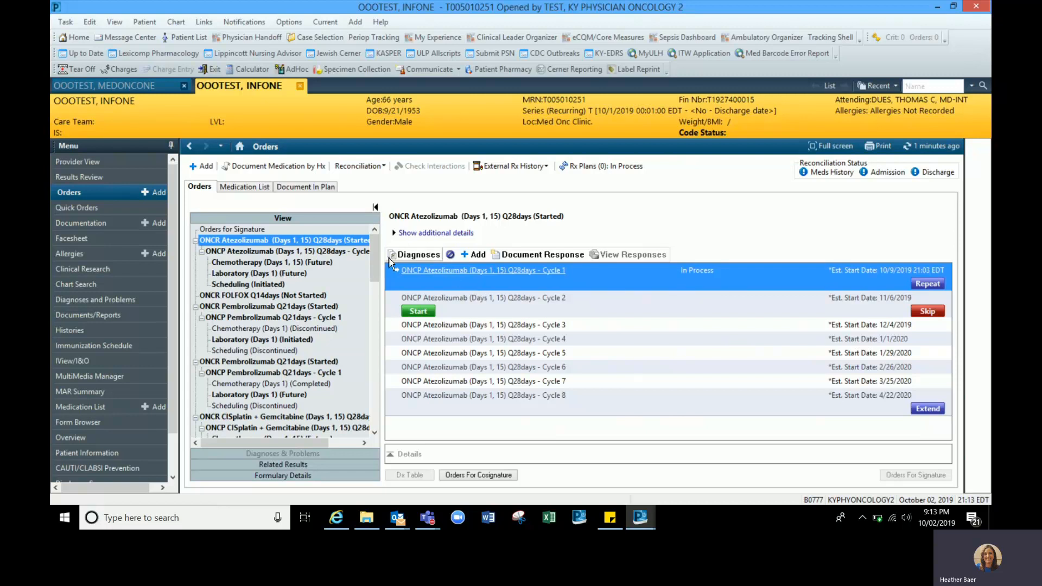
pyautogui.click(431, 260)
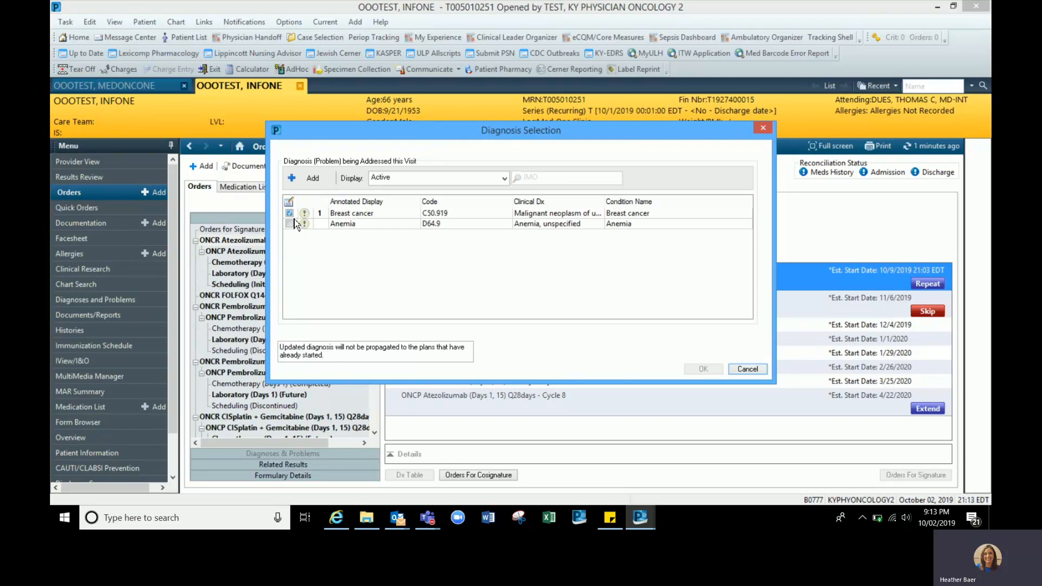
pyautogui.click(733, 368)
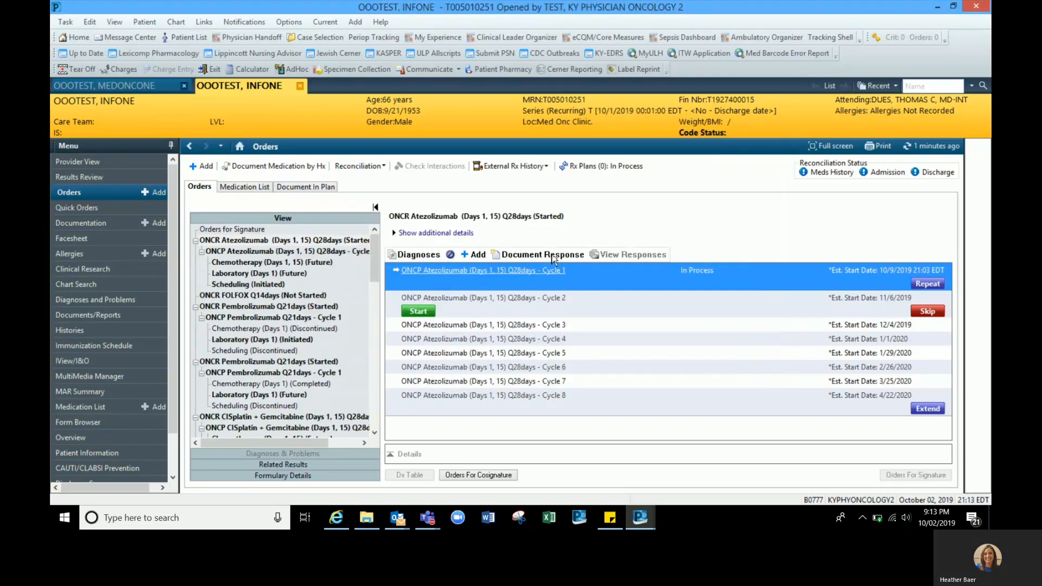
# Step: Document a PR response to treatment following Atezolizumab Cycle 1, with the comment "testing the response"
pyautogui.click(546, 255)
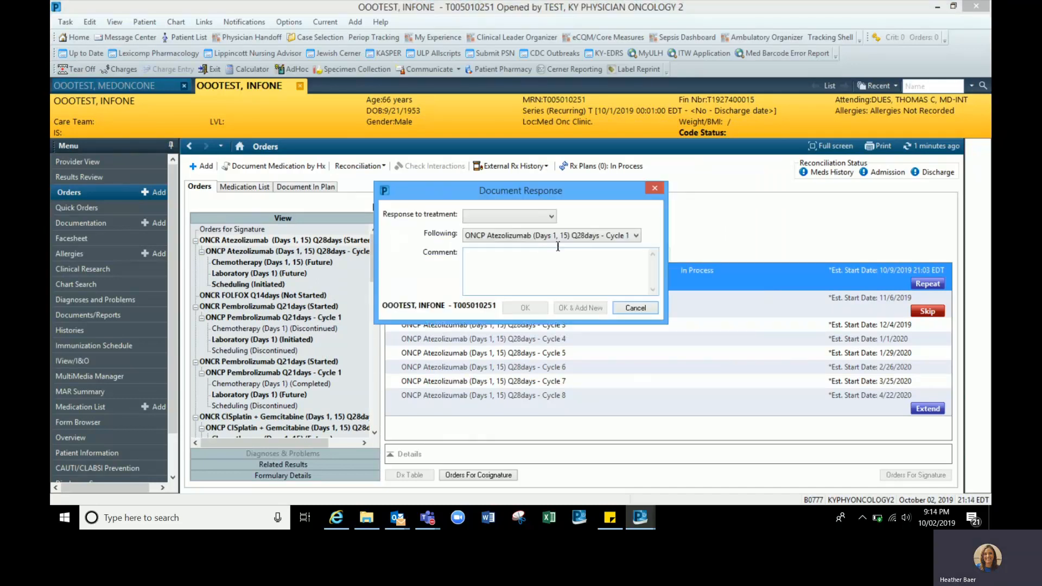
pyautogui.click(599, 238)
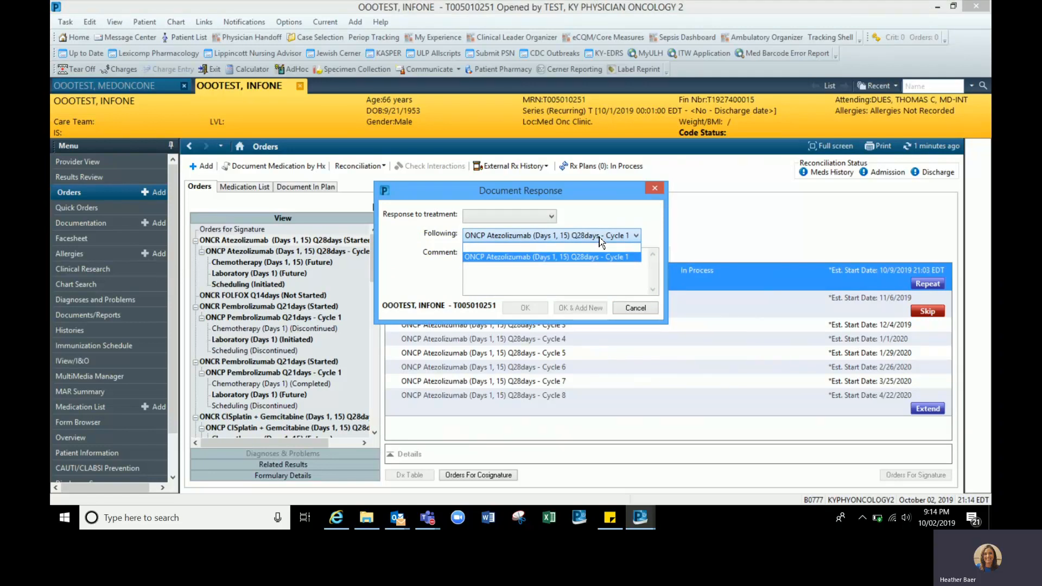
pyautogui.click(599, 237)
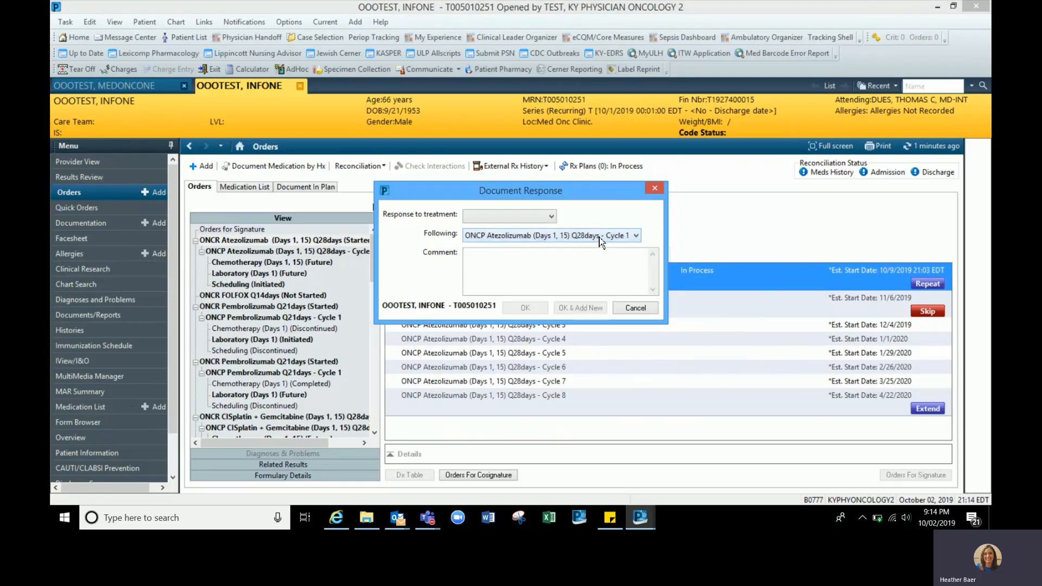
pyautogui.click(550, 216)
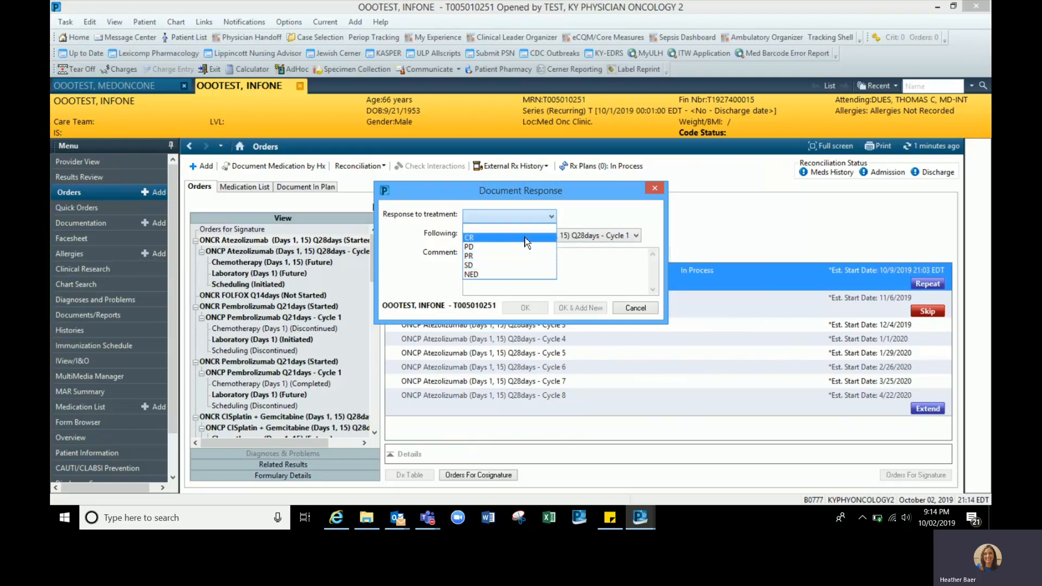
pyautogui.click(510, 256)
pyautogui.click(513, 263)
pyautogui.write('testing the response')
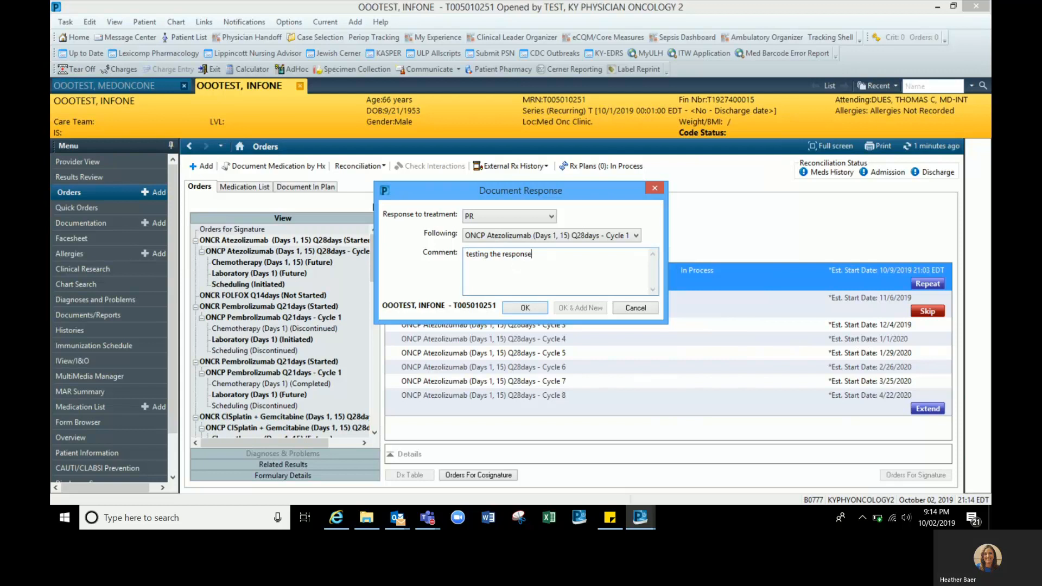
pyautogui.click(539, 309)
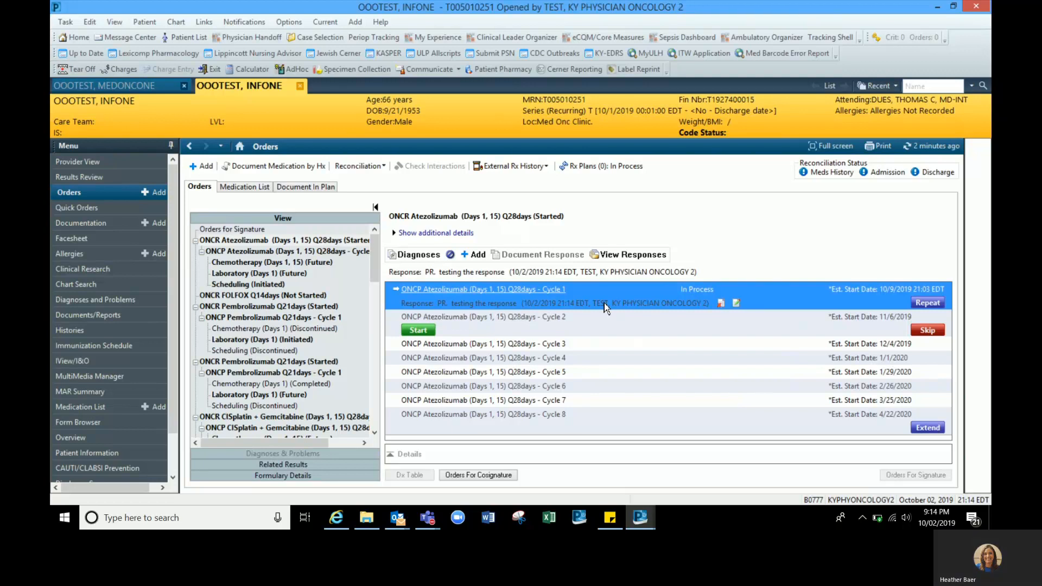
# Step: Start Atezolizumab Cycle 2 for a future outpatient visit, include the Day 1 subsequent-cycles 105-minute infusion visit and check the laboratory orders
pyautogui.click(420, 331)
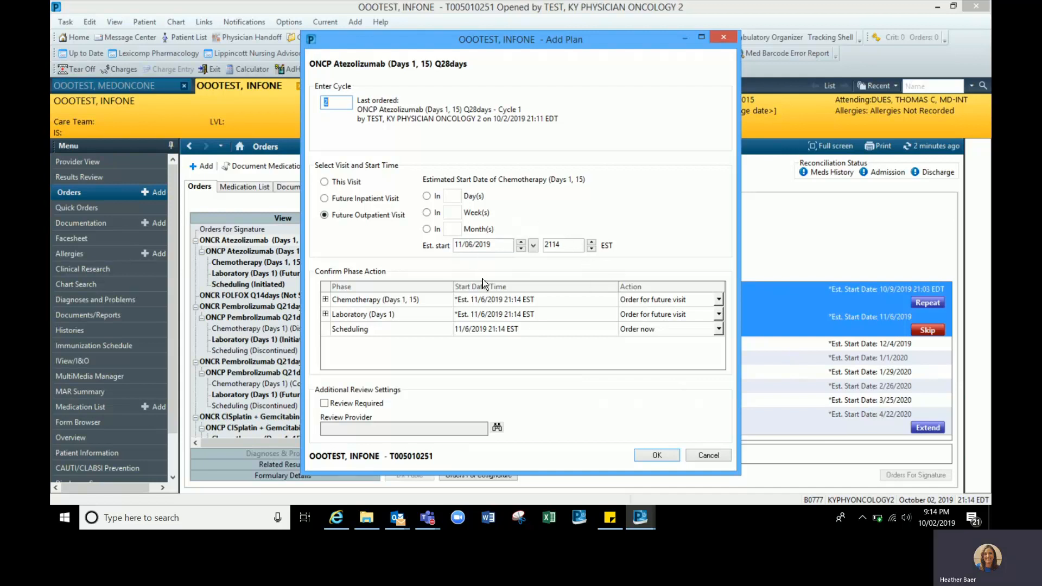
pyautogui.click(645, 457)
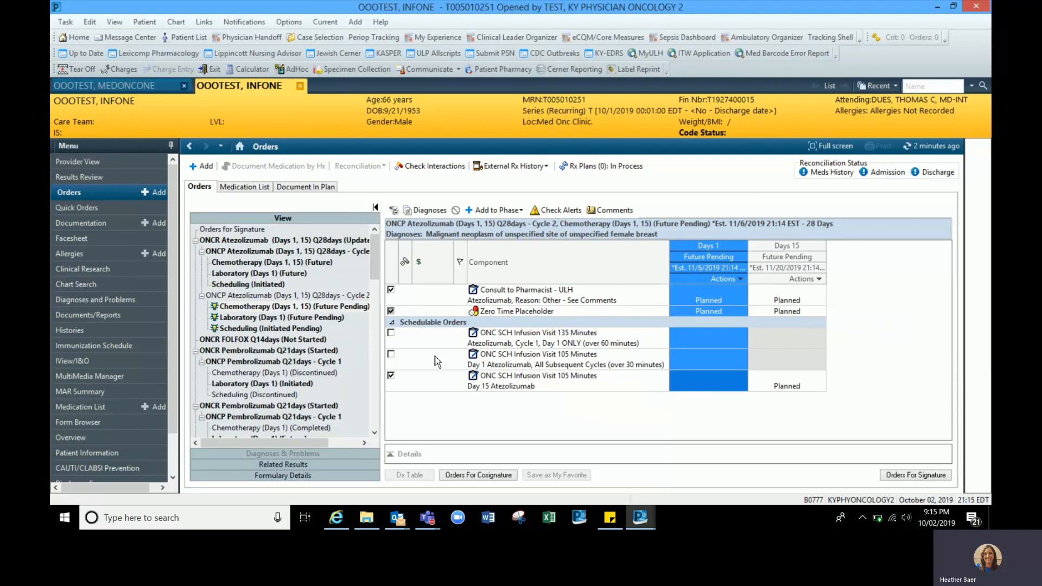
pyautogui.click(391, 355)
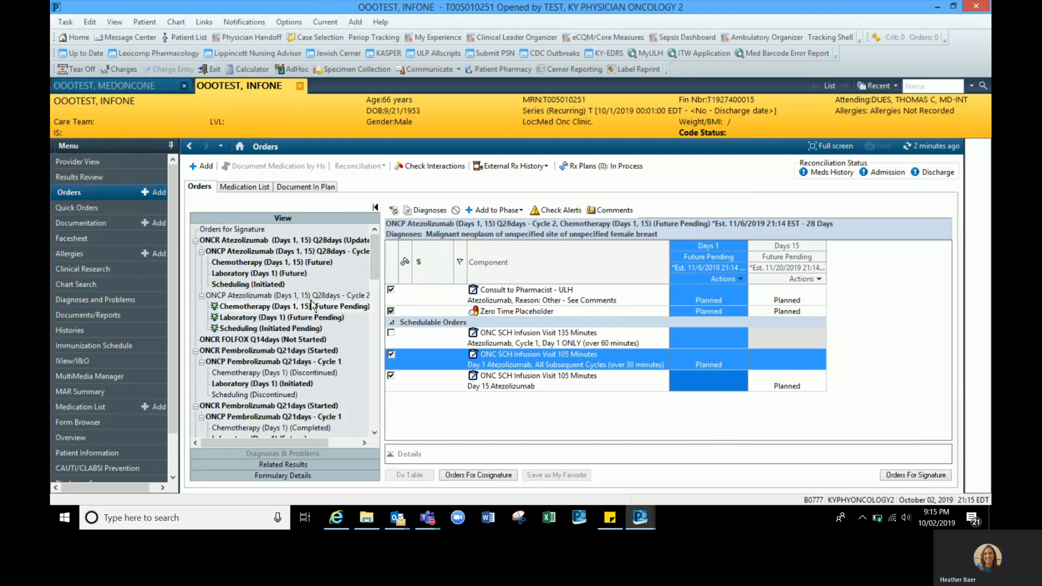
pyautogui.click(253, 318)
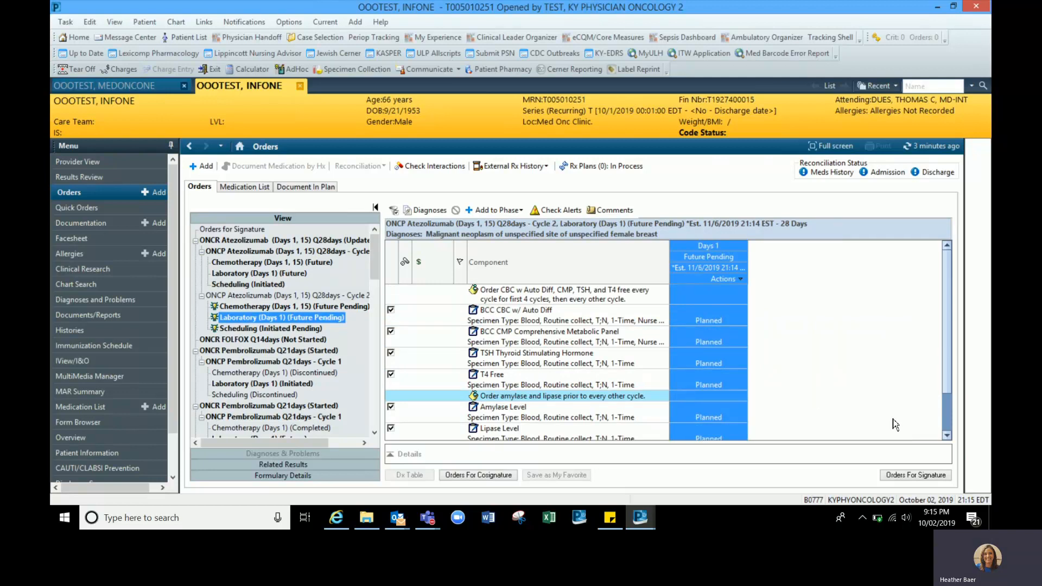
pyautogui.click(946, 437)
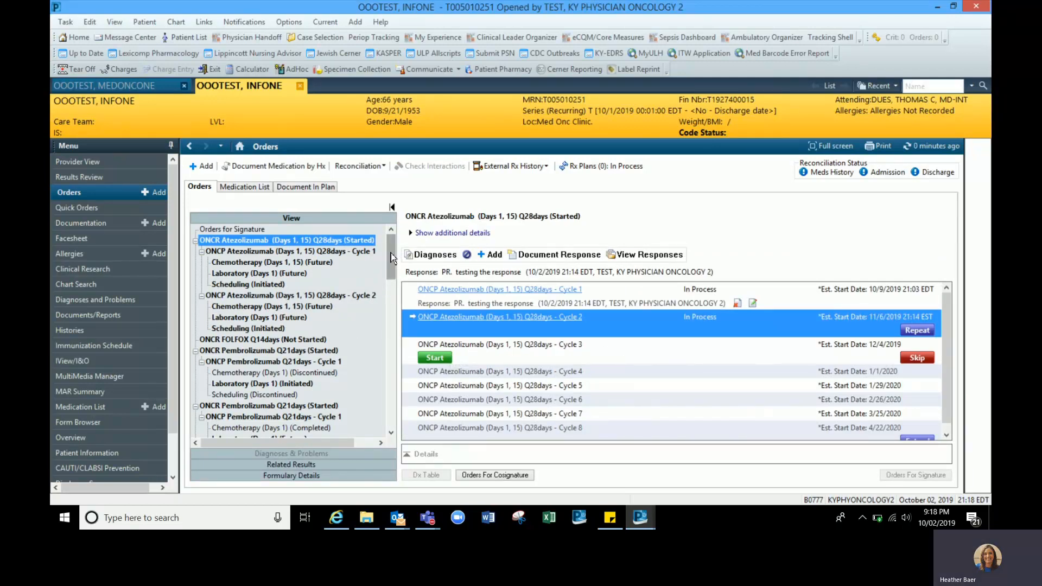
# Step: Start Cycle 2 of the Pembrolizumab Q21days regimen for a future outpatient visit on 10/18/2019, copying details forward from Cycle 1
pyautogui.moveTo(390, 253); pyautogui.dragTo(395, 293)
pyautogui.click(248, 252)
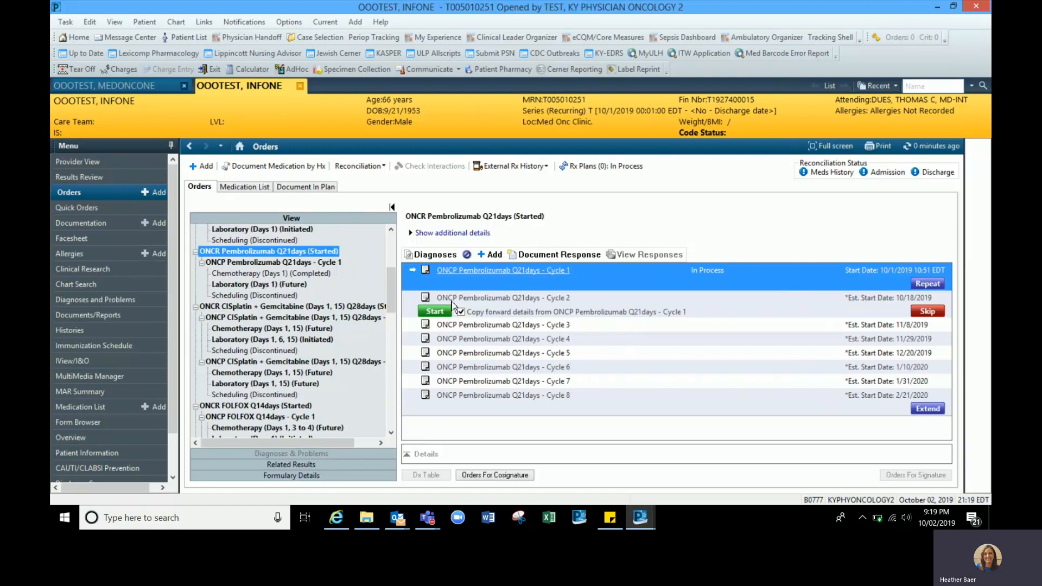
pyautogui.click(433, 310)
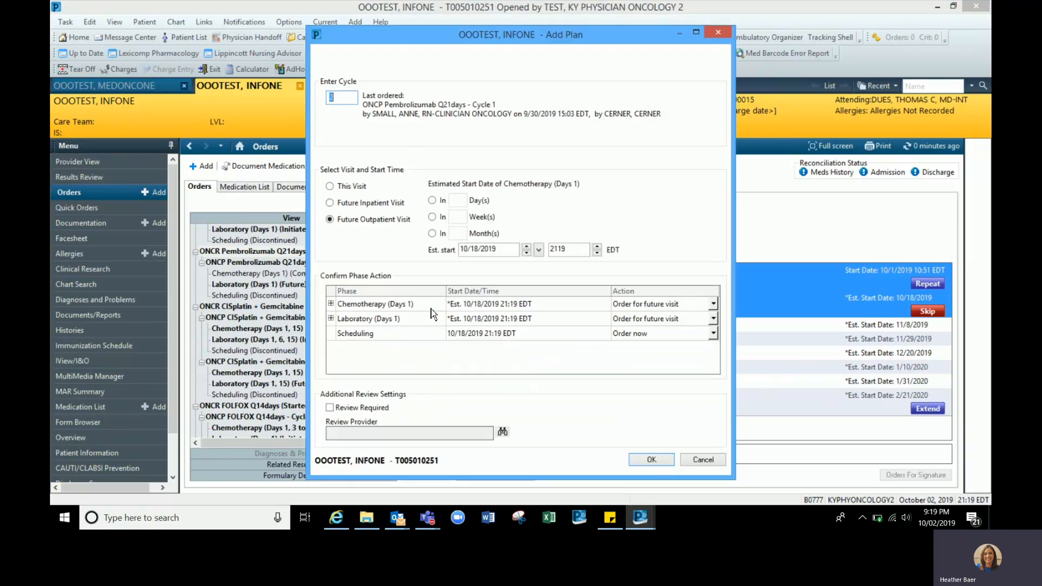
pyautogui.click(649, 460)
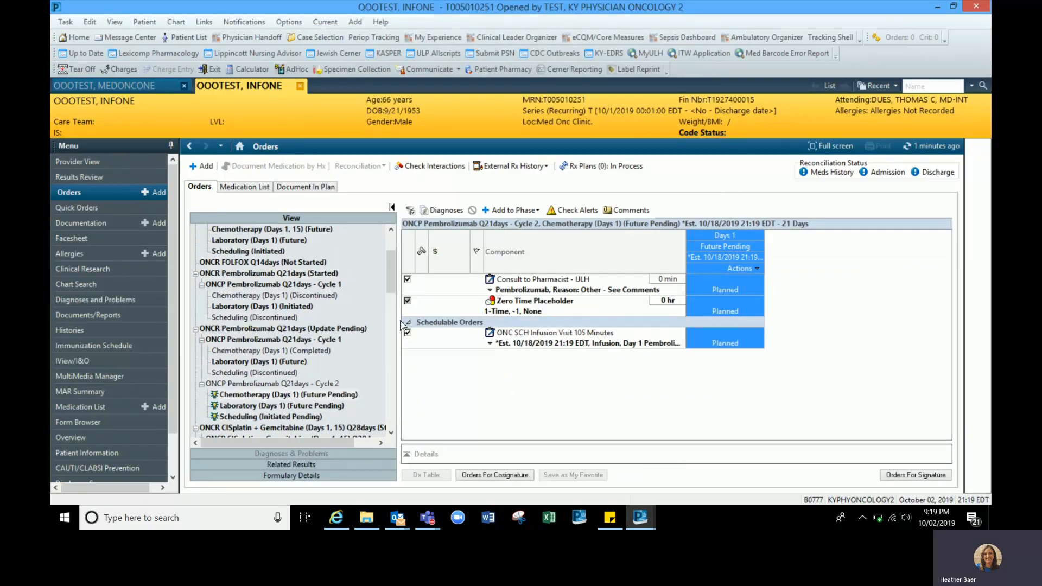
# Step: Add a Cortisol Level order to the Laboratory phase of Pembrolizumab Cycle 2 for the Days 1 treatment period
pyautogui.click(247, 406)
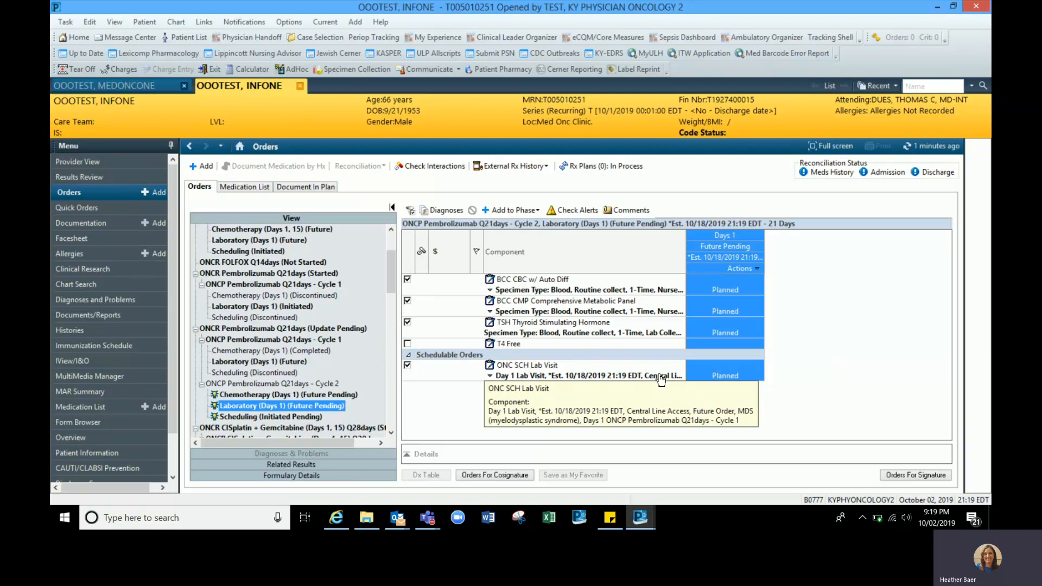
pyautogui.click(531, 211)
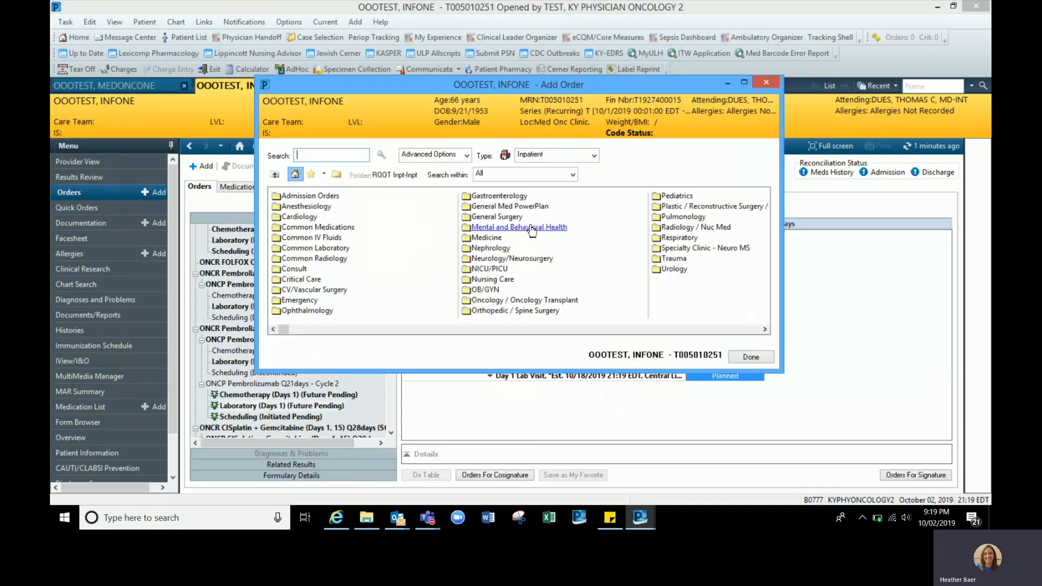
pyautogui.write('corti')
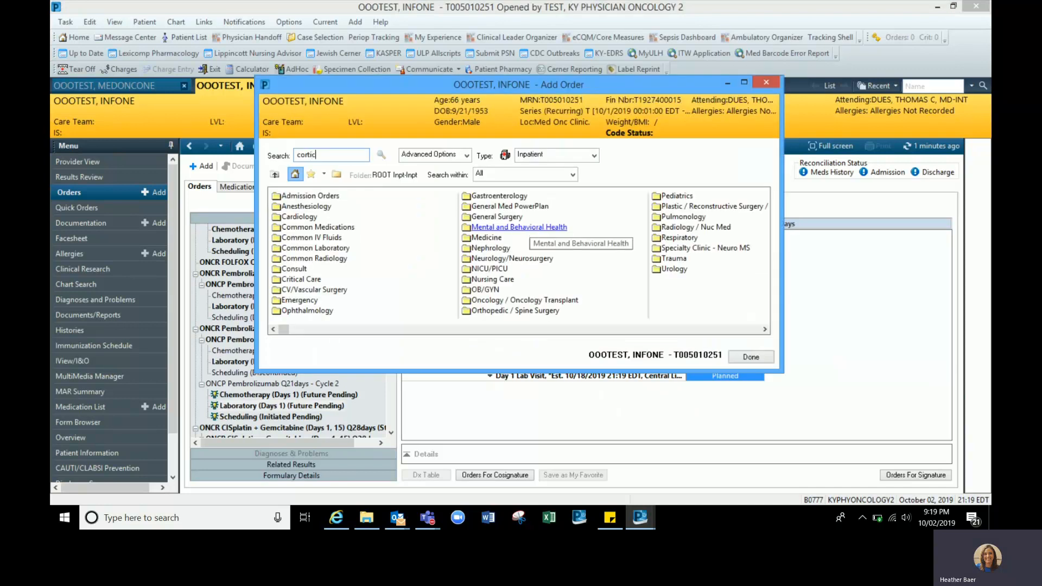
pyautogui.write('sol')
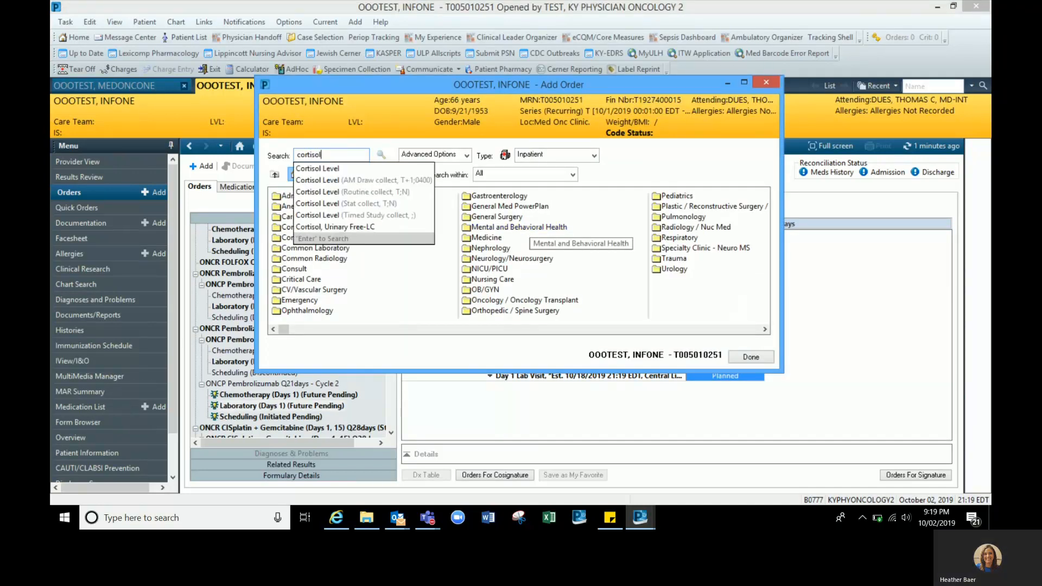
pyautogui.click(339, 183)
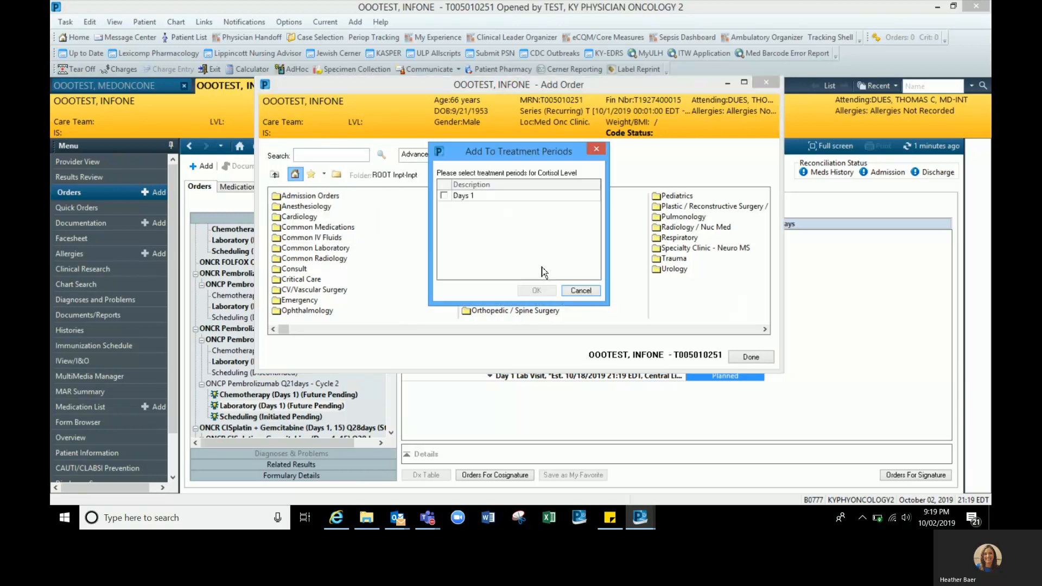
pyautogui.click(444, 196)
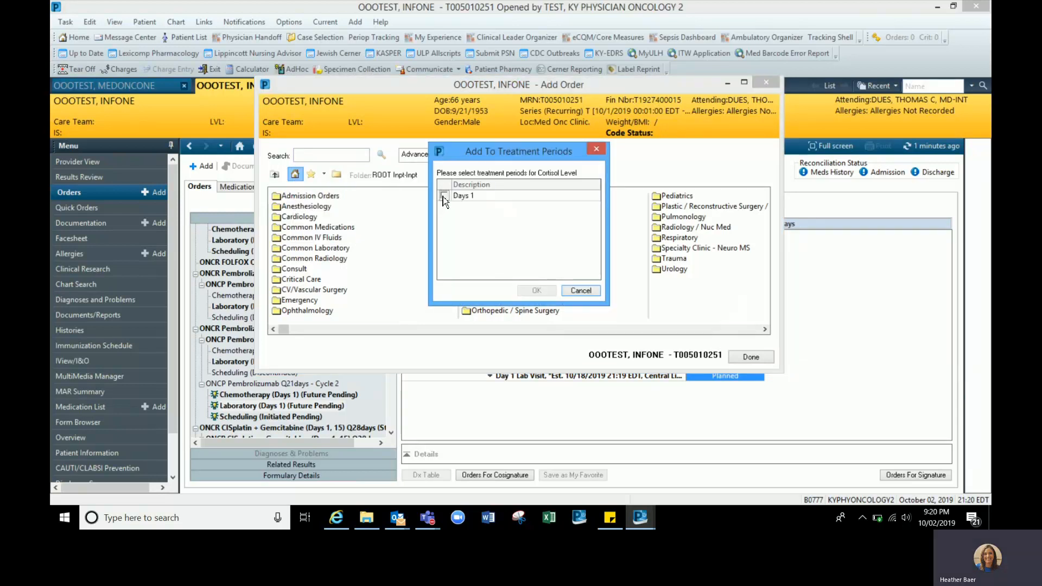
pyautogui.click(532, 292)
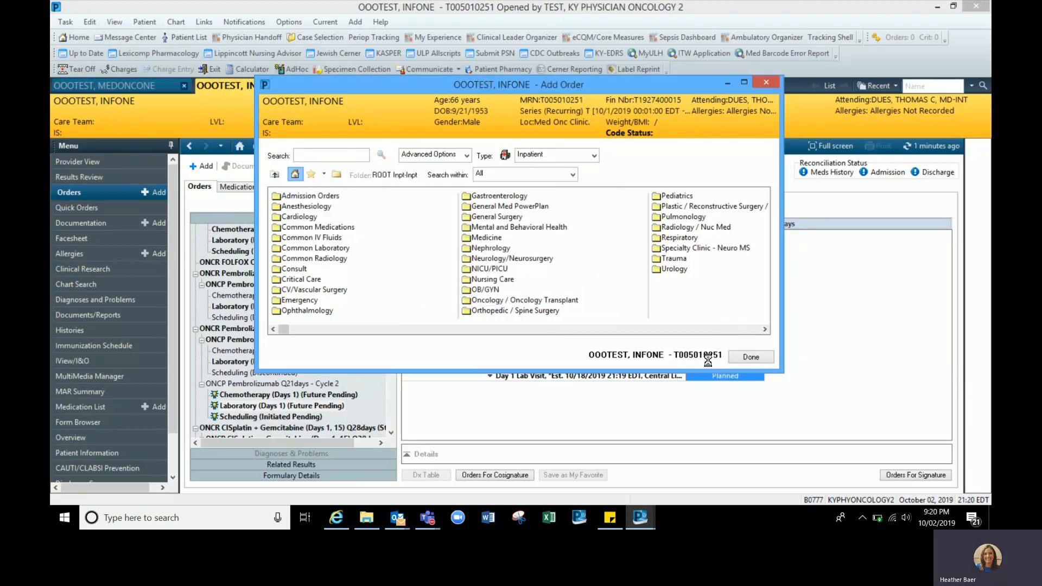
pyautogui.click(751, 357)
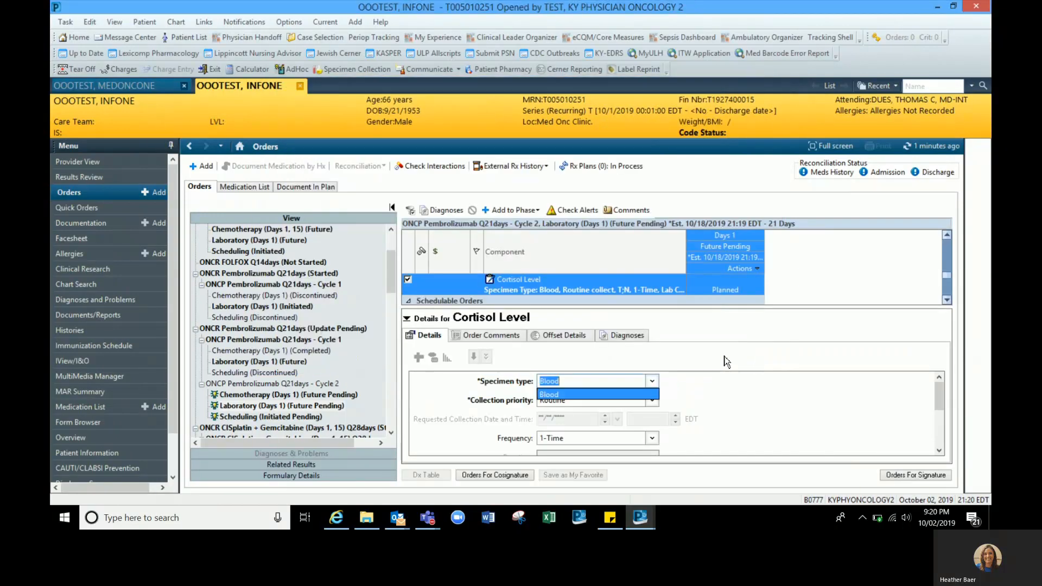
pyautogui.click(411, 324)
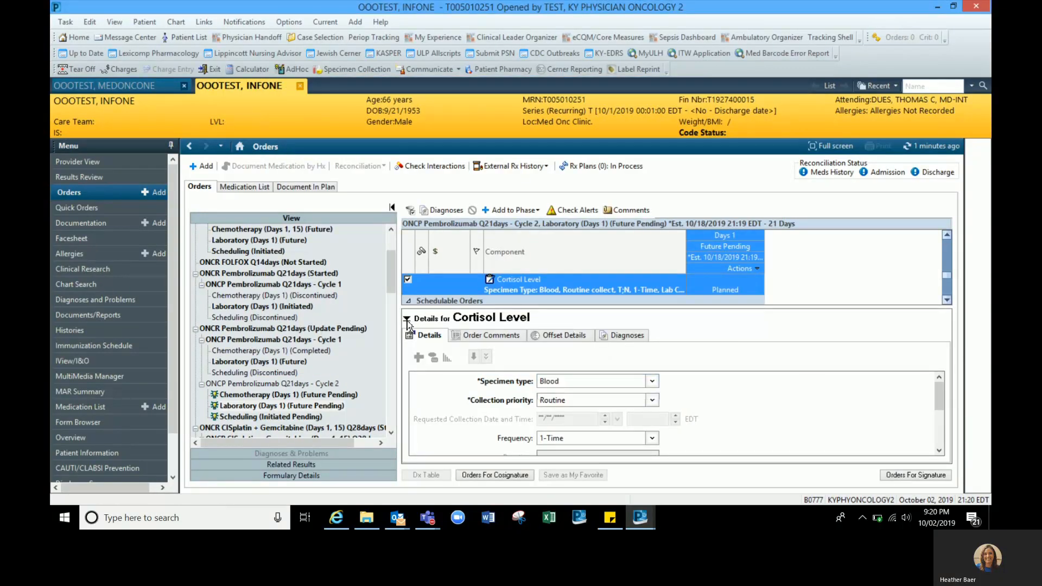
pyautogui.click(410, 325)
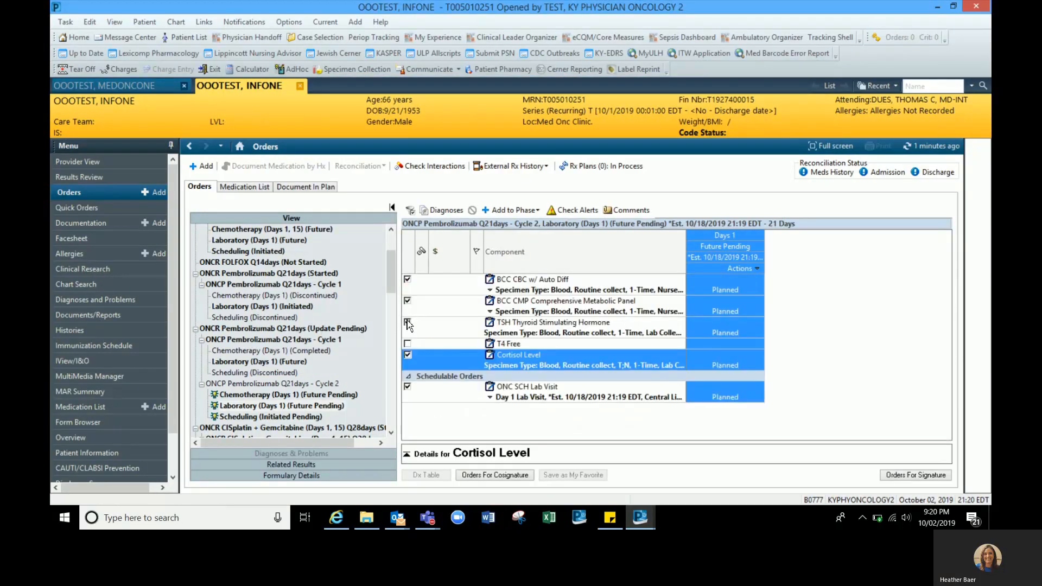
# Step: Check the Days 1 actions and exclude TSH Thyroid Stimulating Hormone from the Pembrolizumab Cycle 2 Laboratory phase
pyautogui.click(758, 268)
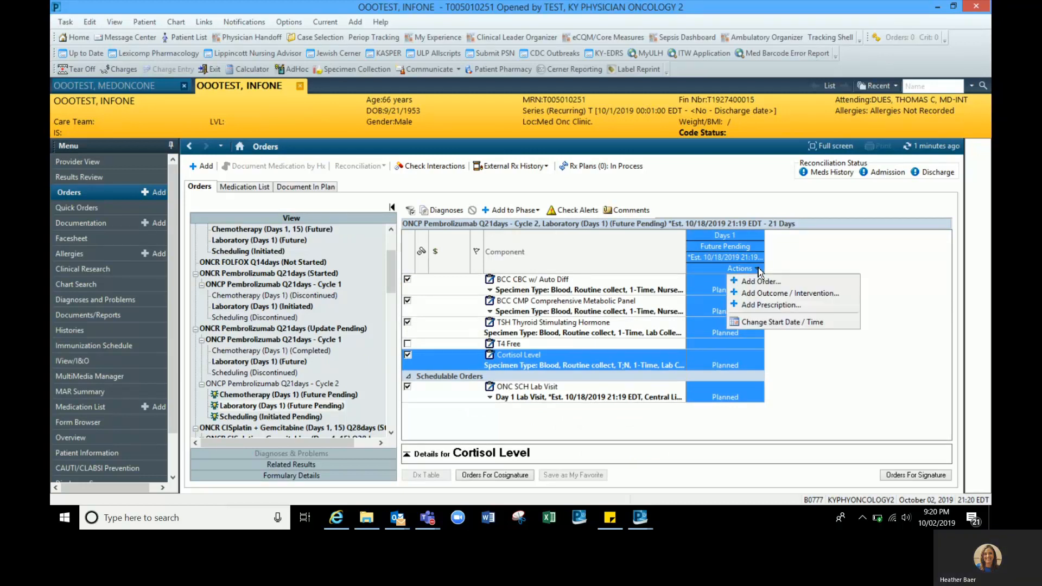
pyautogui.click(808, 372)
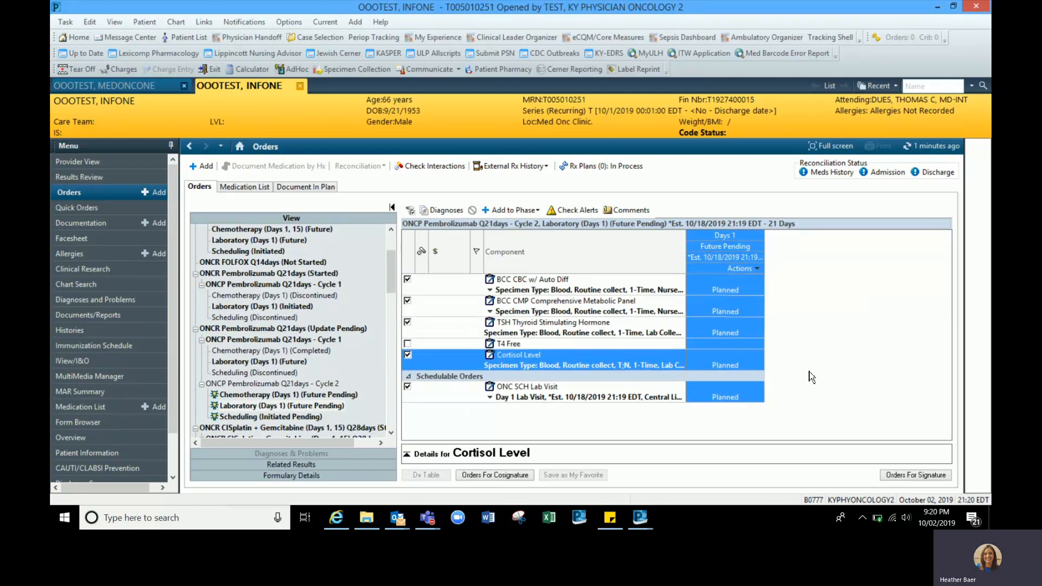
pyautogui.click(759, 334)
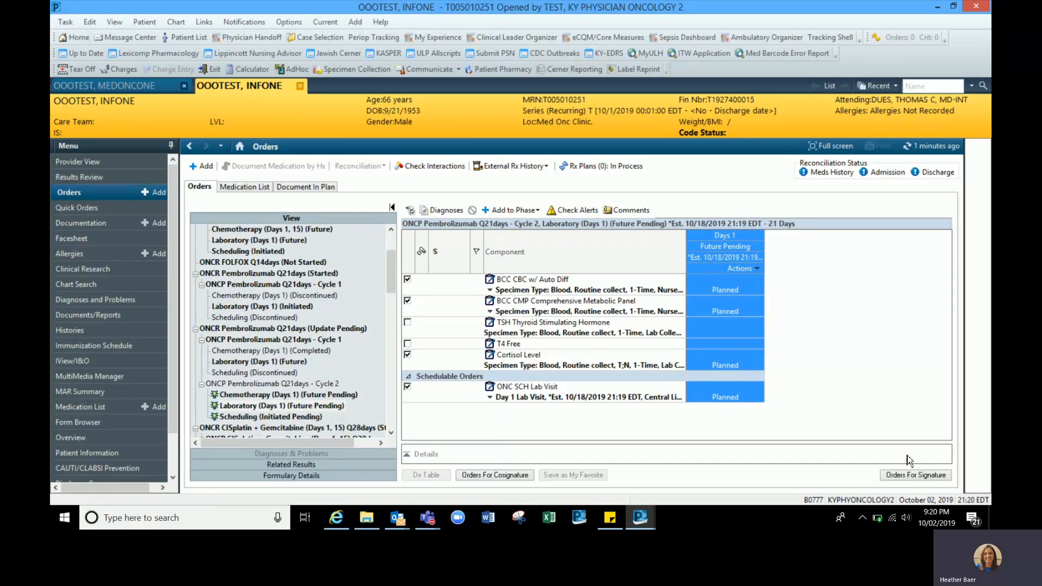
# Step: Submit the Pembrolizumab Cycle 2 orders for signature with the Breast cancer diagnosis applied to all phases, and refresh the orders
pyautogui.click(928, 474)
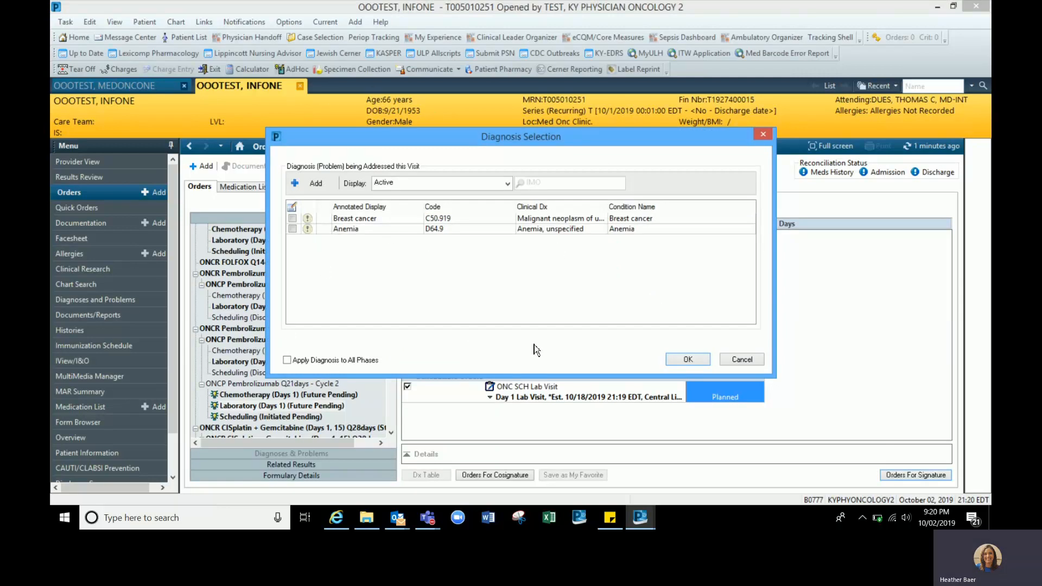
pyautogui.click(293, 219)
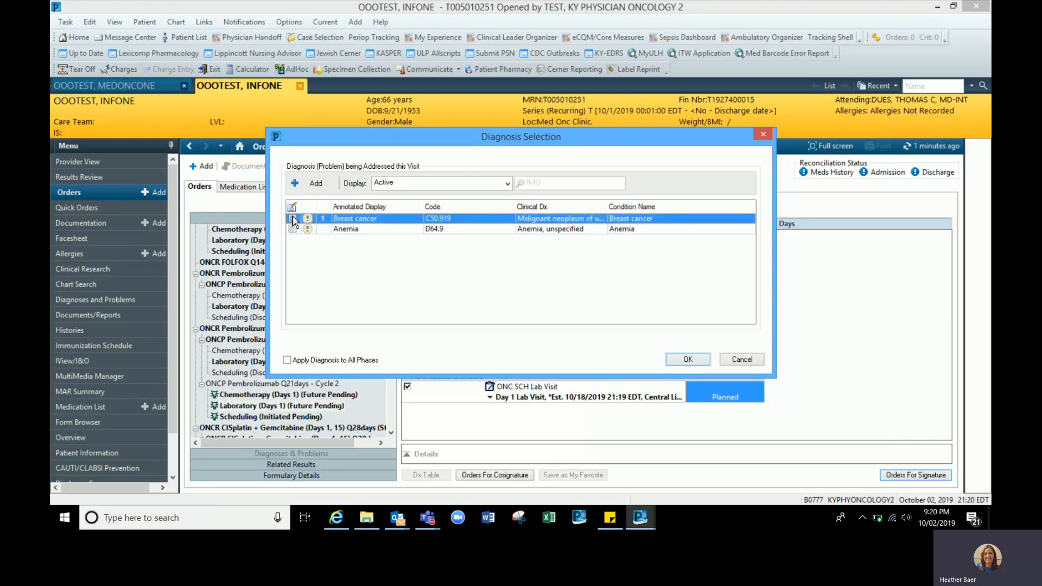
pyautogui.click(287, 361)
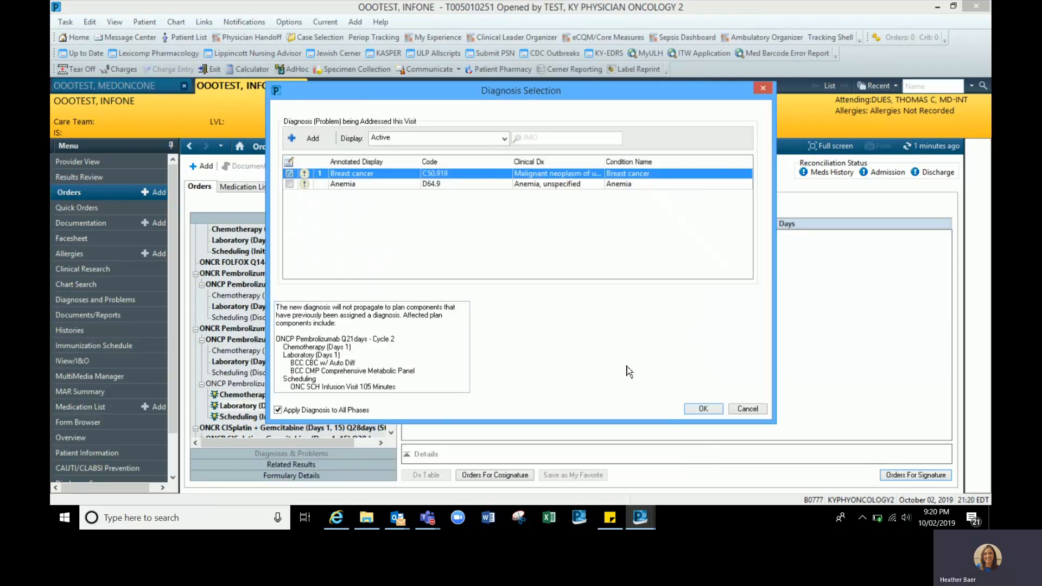
pyautogui.click(709, 409)
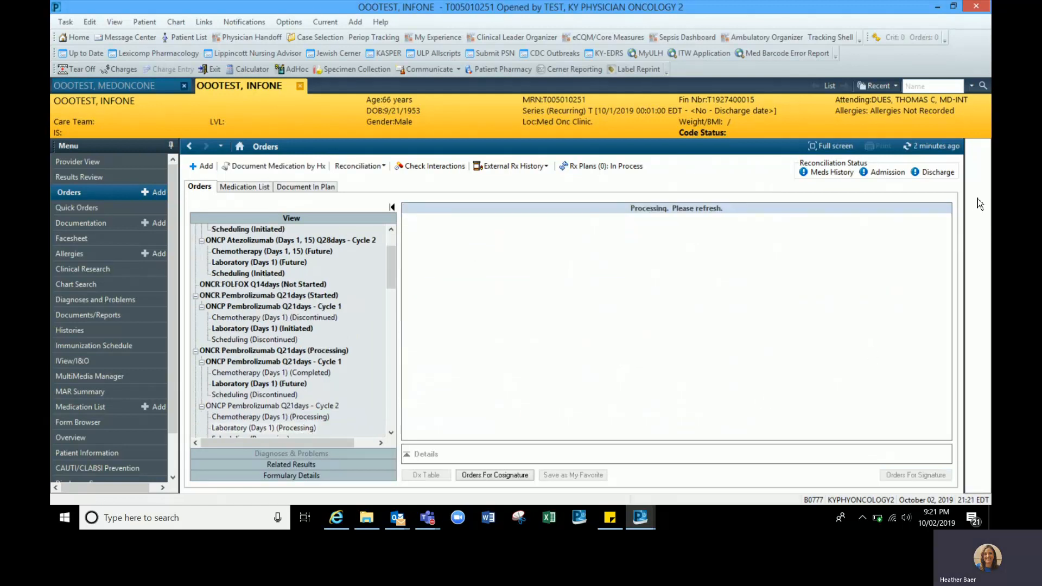
pyautogui.click(935, 145)
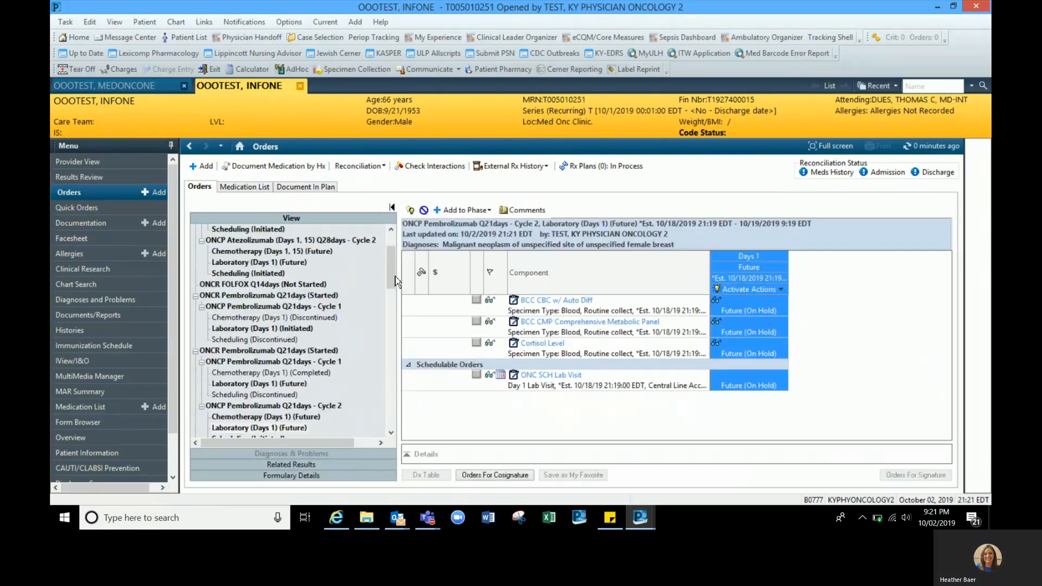
# Step: Open the diagnosis selection for the Pembrolizumab Q21days regimen and set it to display all diagnoses
pyautogui.moveTo(390, 284); pyautogui.dragTo(390, 299)
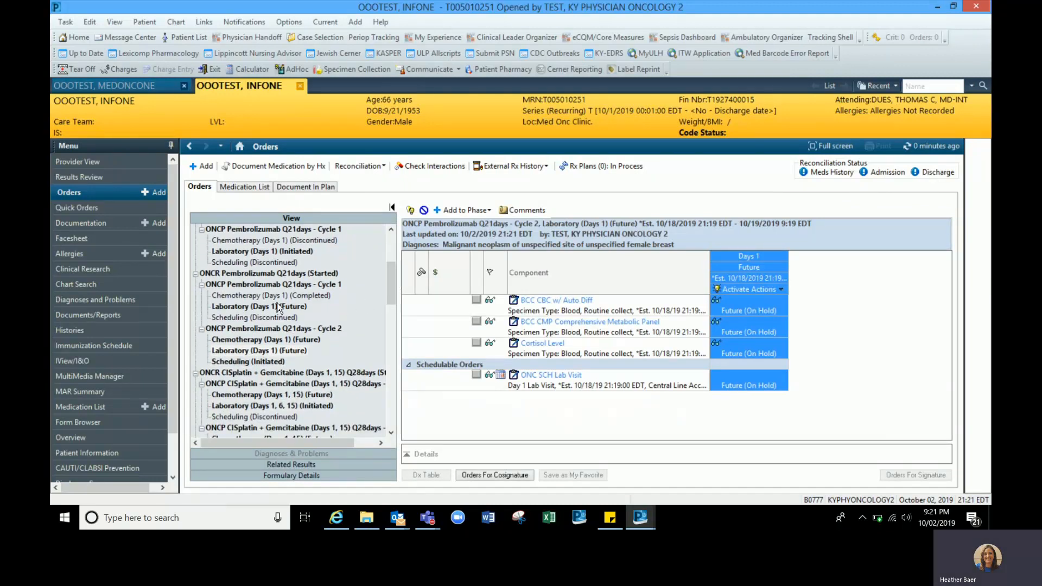
pyautogui.click(267, 274)
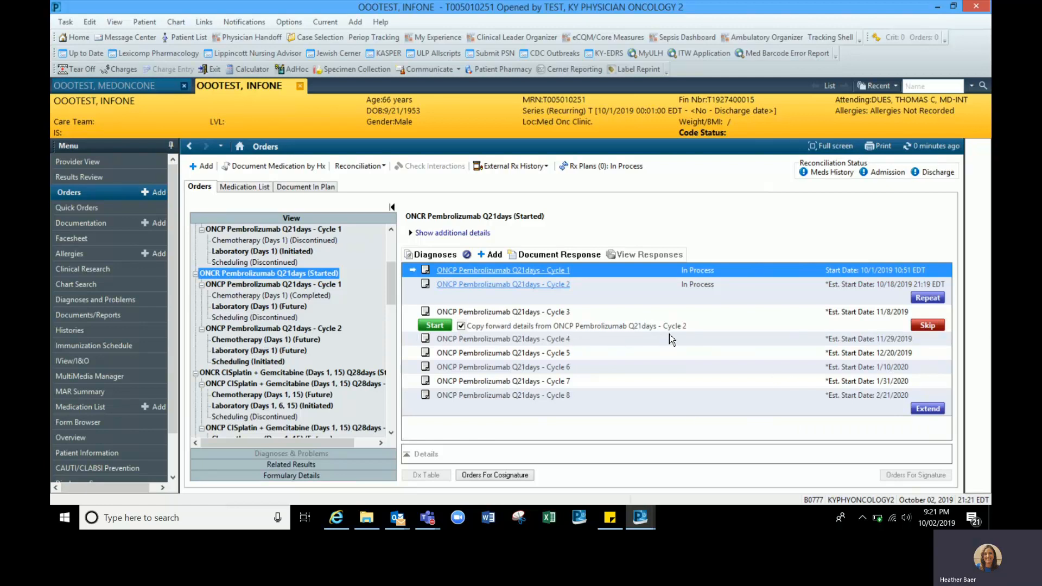
pyautogui.click(440, 258)
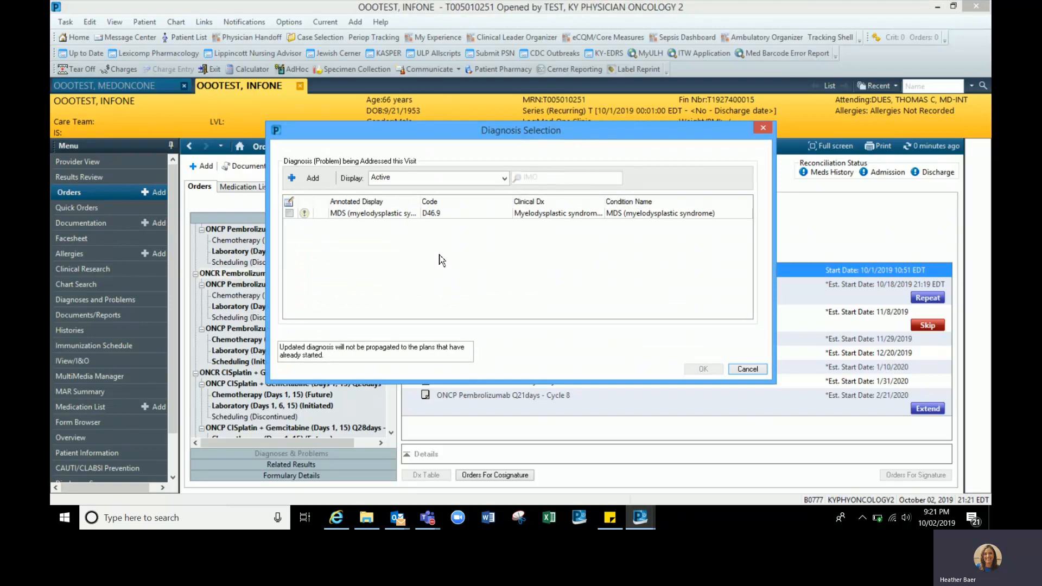
pyautogui.click(748, 369)
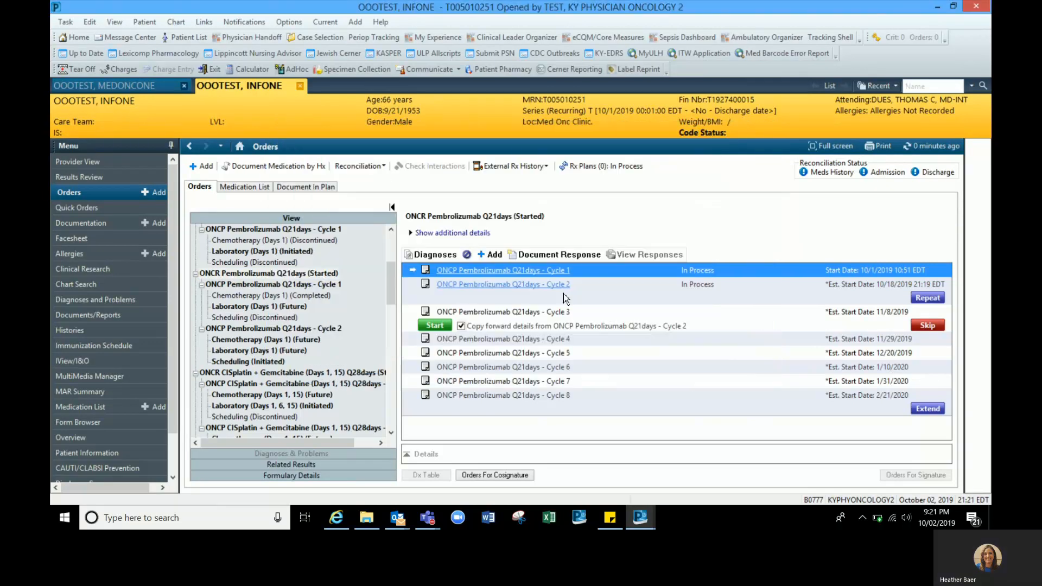
pyautogui.click(437, 256)
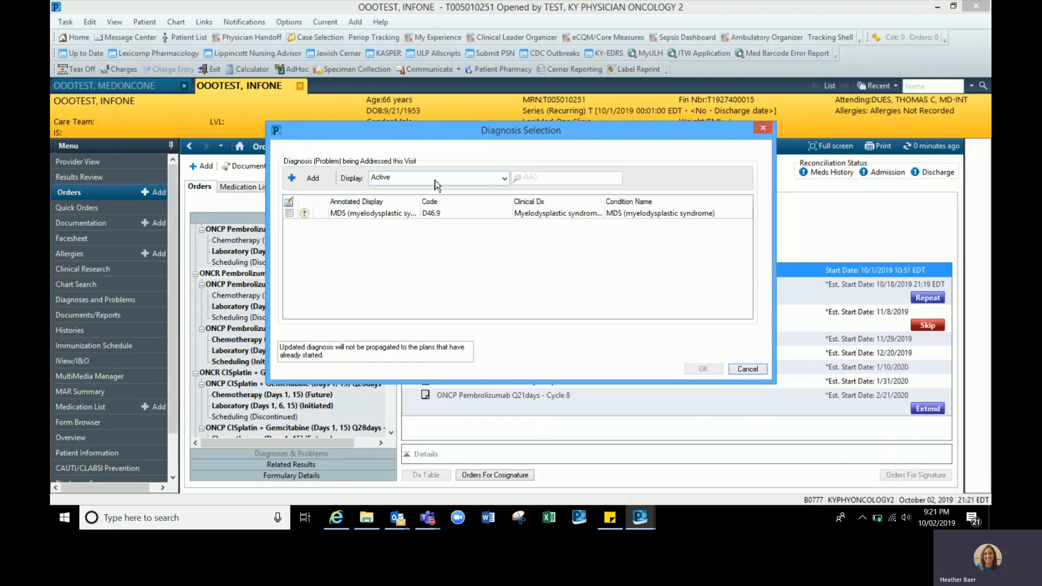
pyautogui.click(505, 180)
pyautogui.click(494, 191)
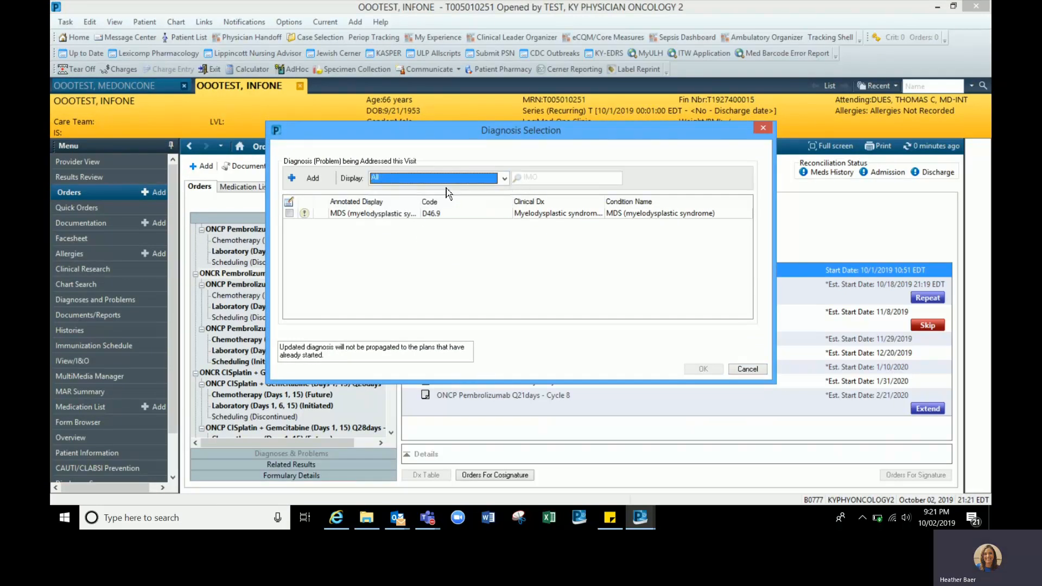
pyautogui.click(534, 177)
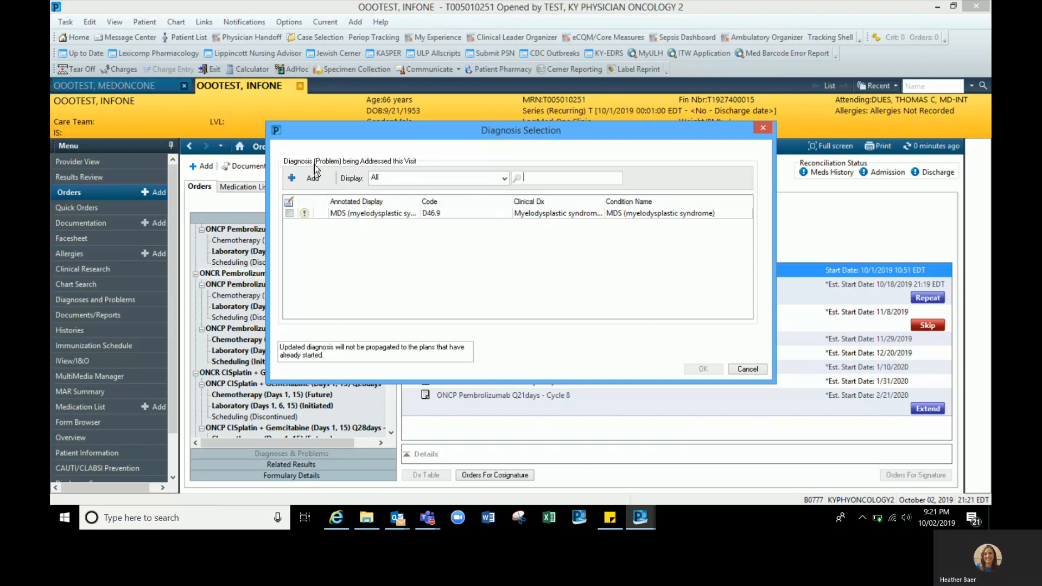
# Step: Add a Breast cancer diagnosis of type Admitting and apply it to the Pembrolizumab Q21days regimen
pyautogui.click(300, 181)
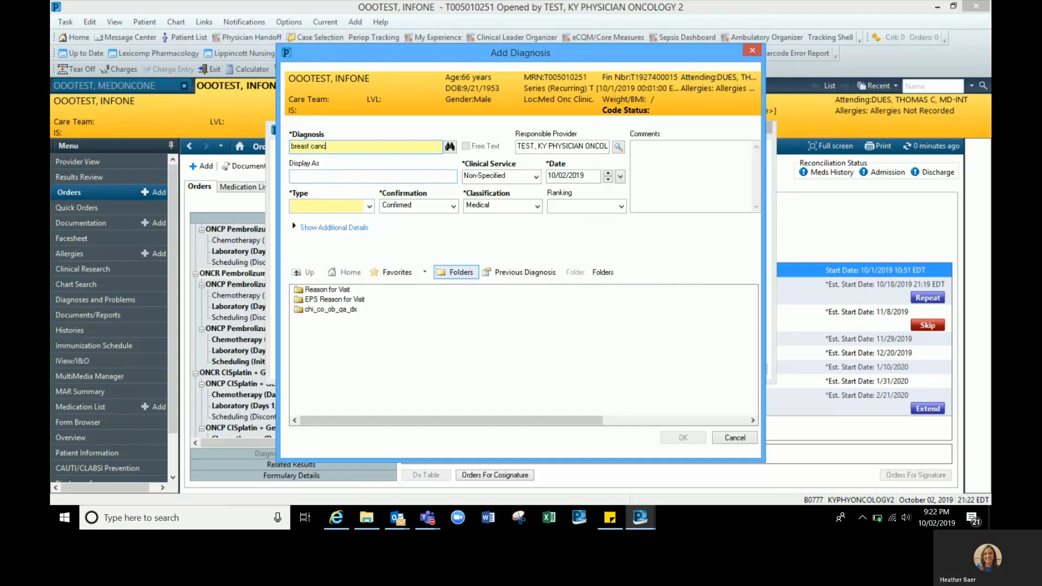
pyautogui.press('Return')
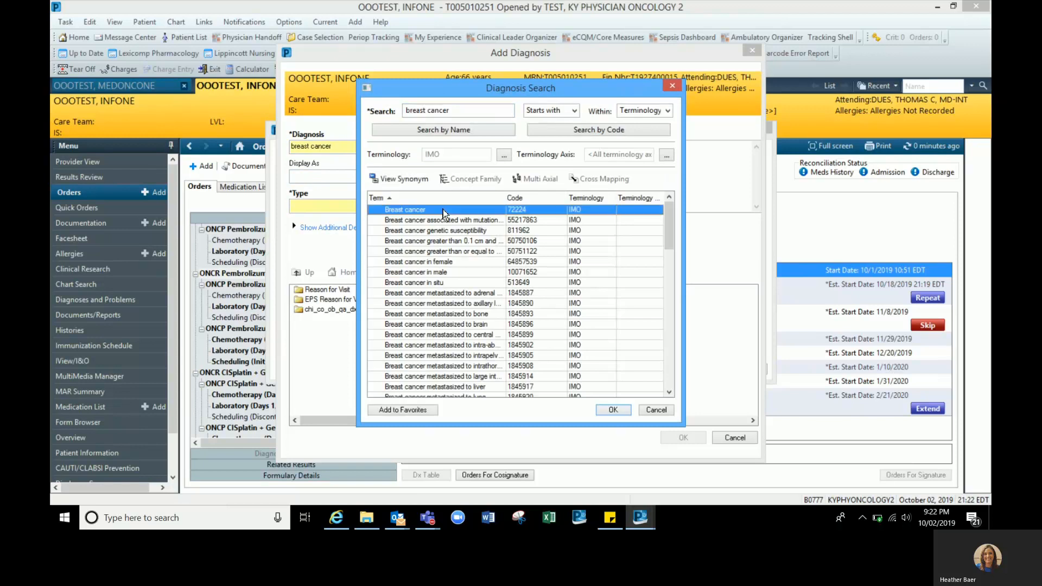
pyautogui.doubleClick(443, 210)
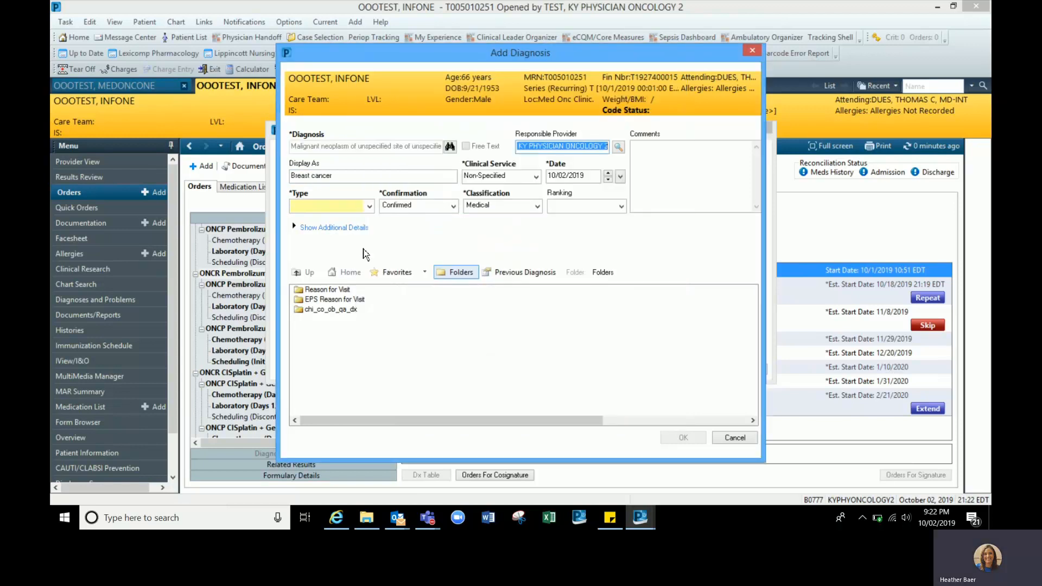
pyautogui.click(369, 206)
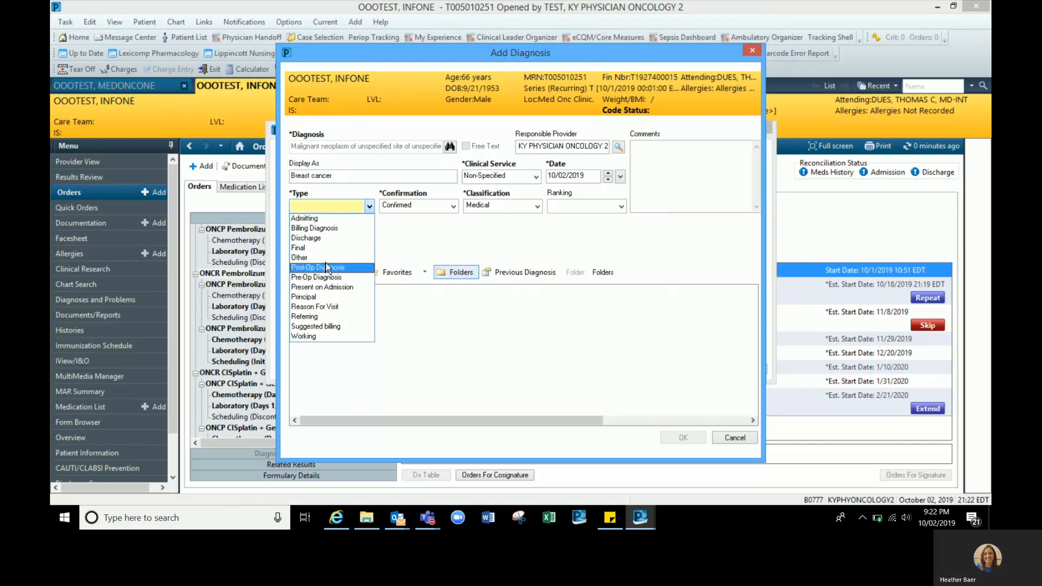
pyautogui.click(344, 219)
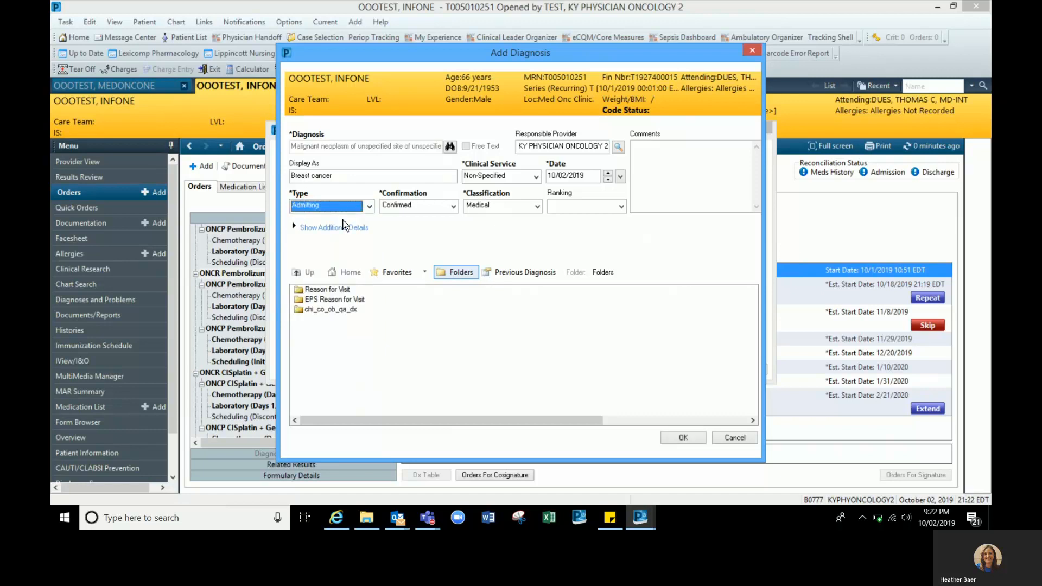
pyautogui.click(683, 439)
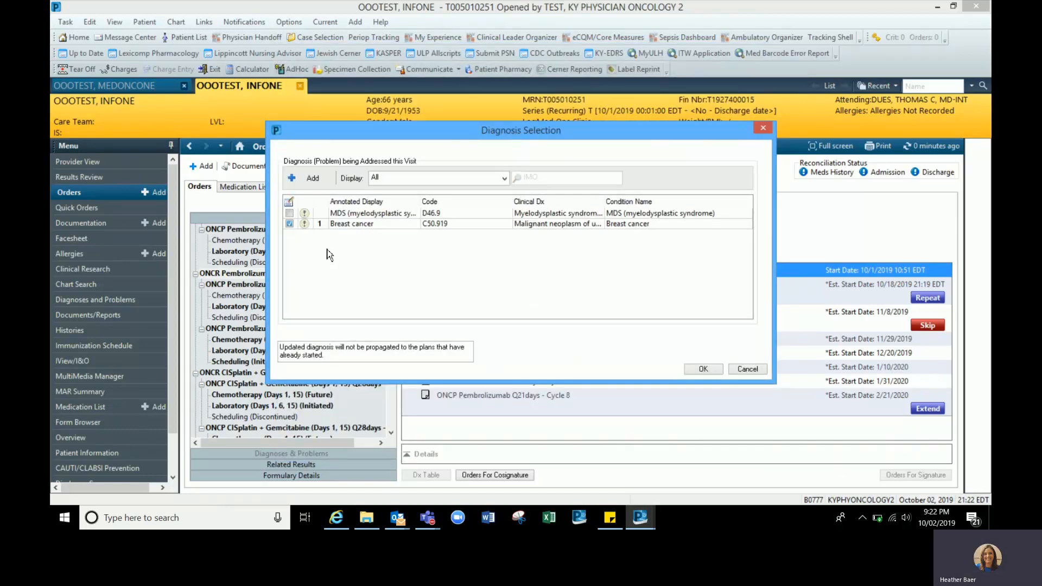
pyautogui.click(704, 369)
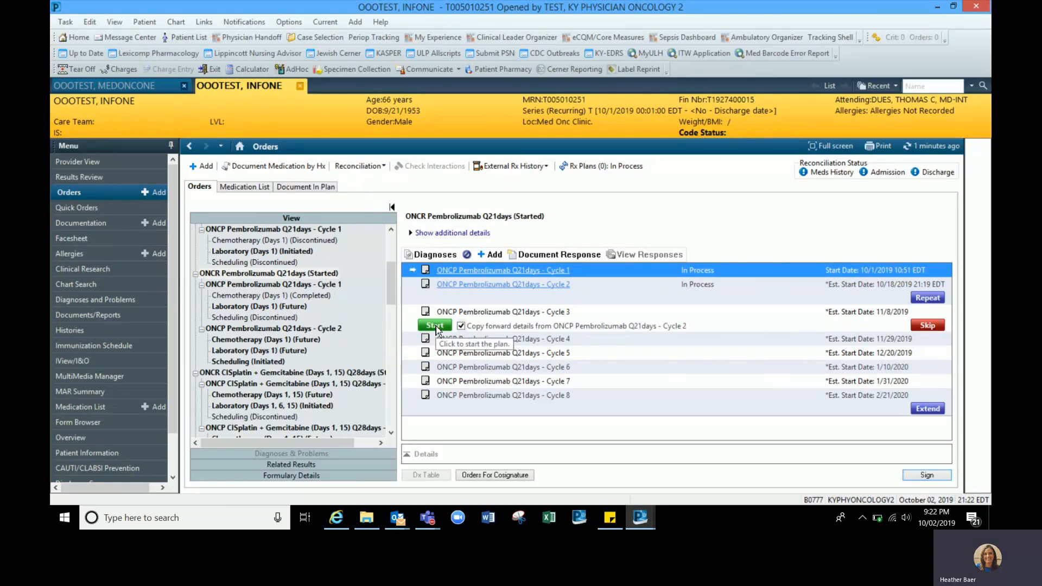
# Step: Start Pembrolizumab Cycle 3 for a future outpatient visit on 11/08/2019, copying details forward from Cycle 2, and open its Laboratory phase
pyautogui.click(435, 327)
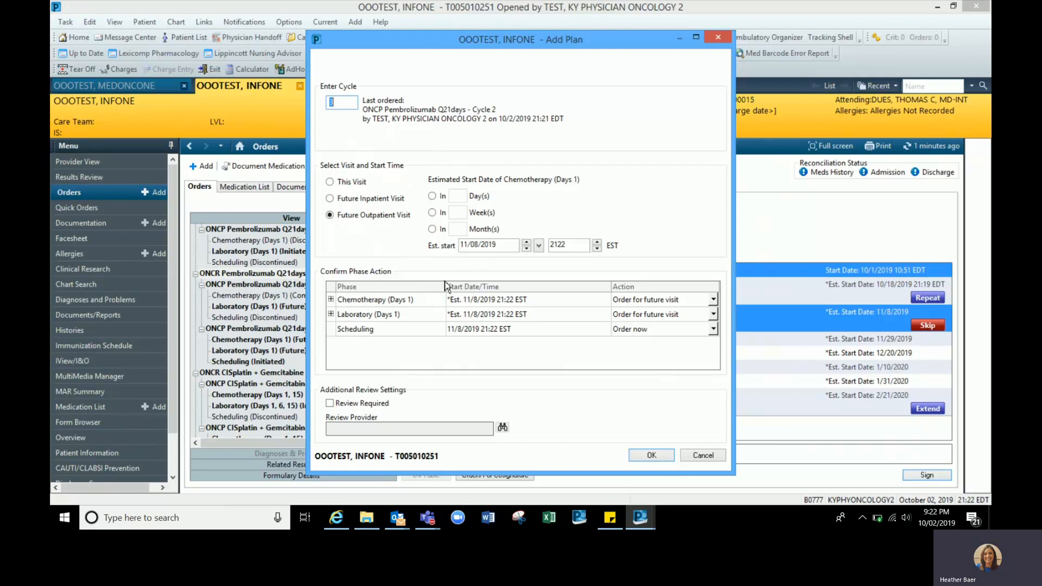
pyautogui.click(648, 456)
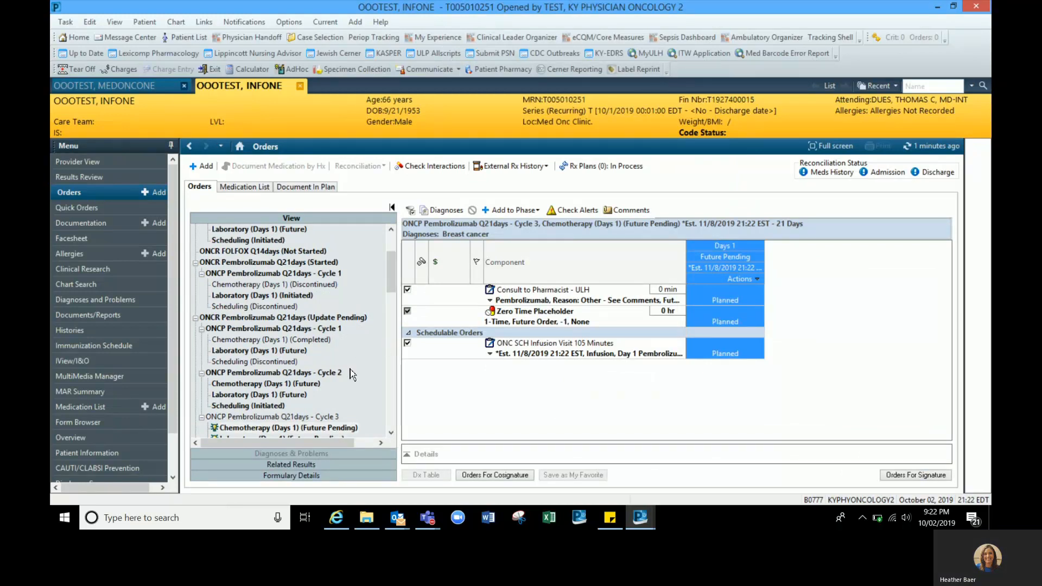
pyautogui.moveTo(391, 272); pyautogui.dragTo(392, 294)
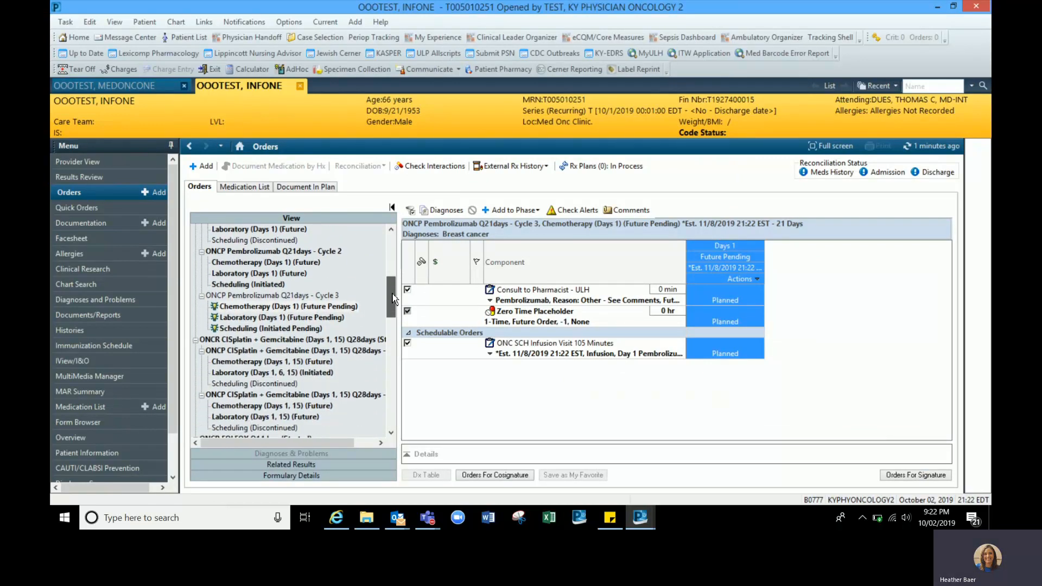
pyautogui.click(265, 320)
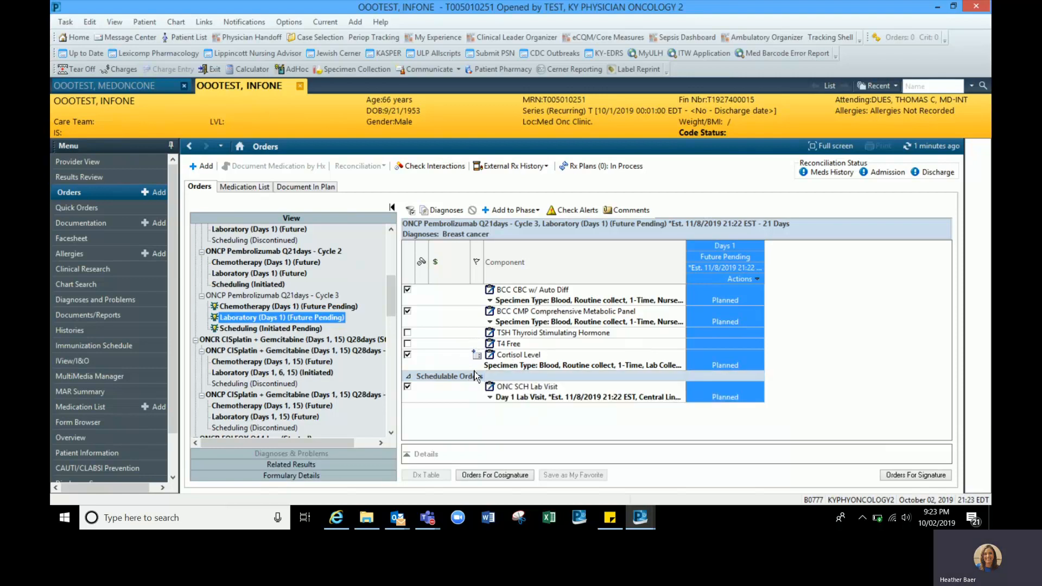
# Step: Exclude Cortisol Level from the Cycle 3 Laboratory phase and include TSH Thyroid Stimulating Hormone and T4 Free
pyautogui.moveTo(477, 356)
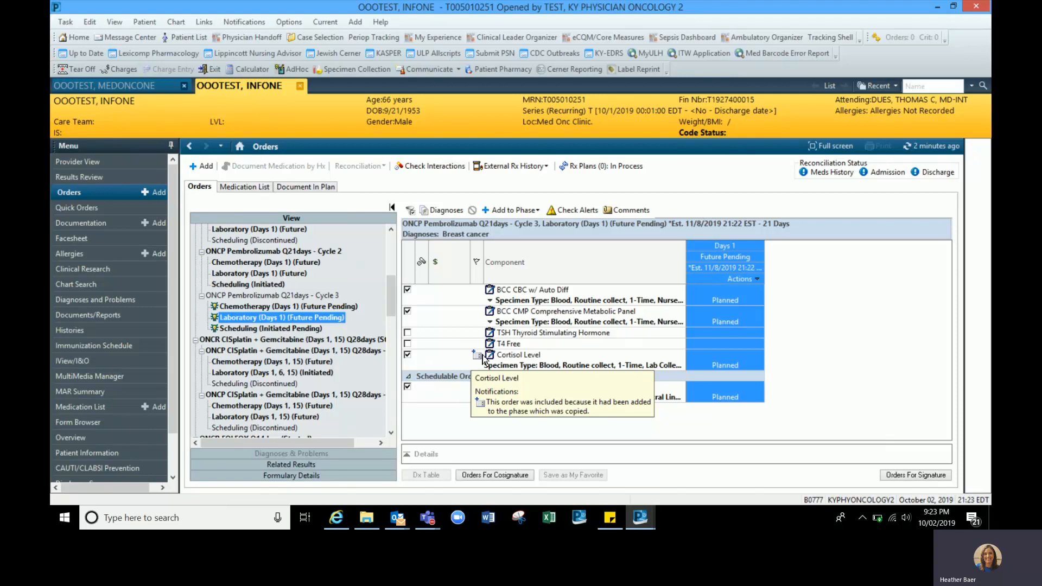
pyautogui.click(408, 355)
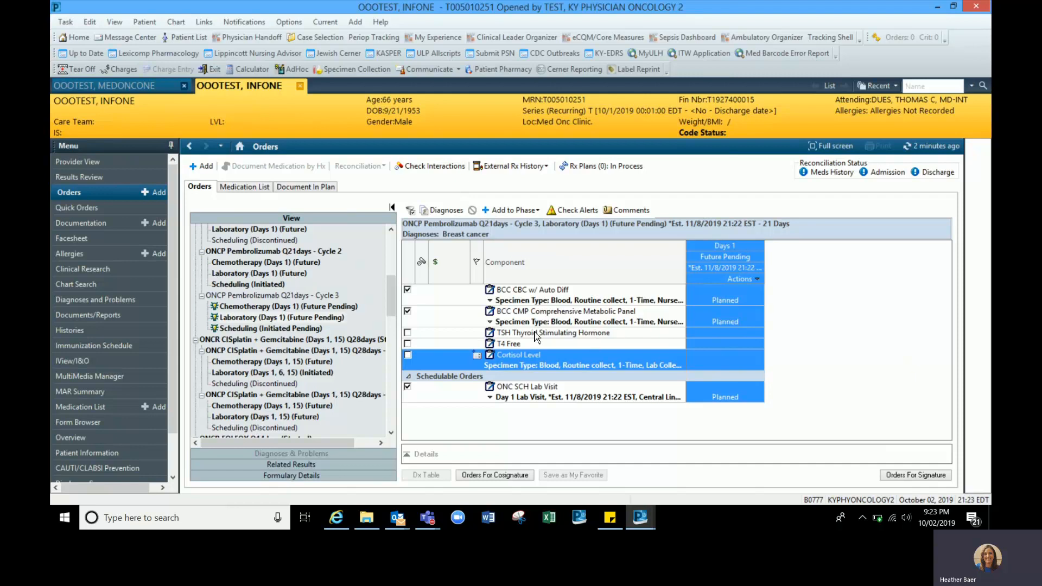
pyautogui.click(407, 333)
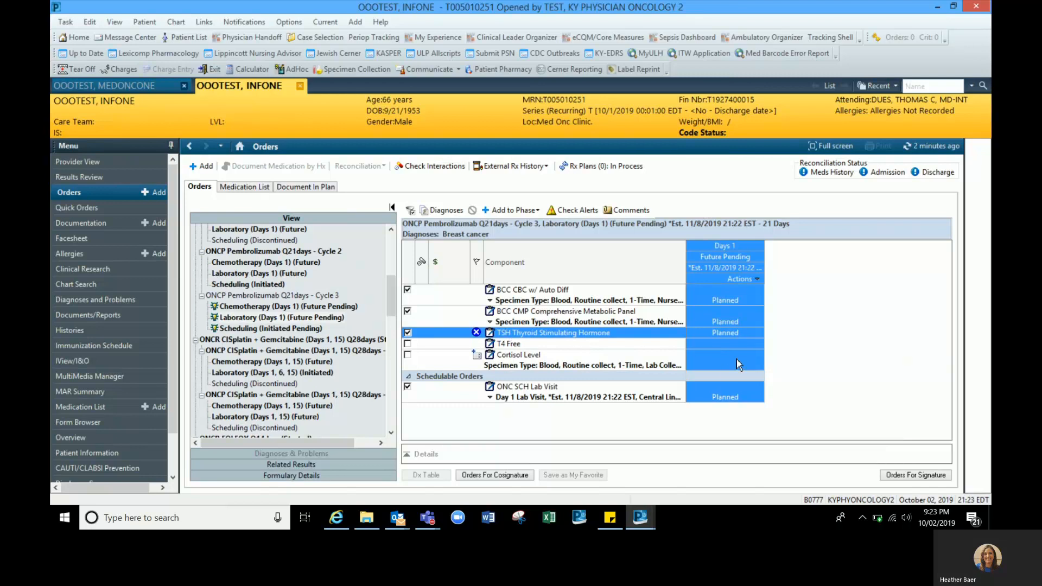
pyautogui.click(756, 336)
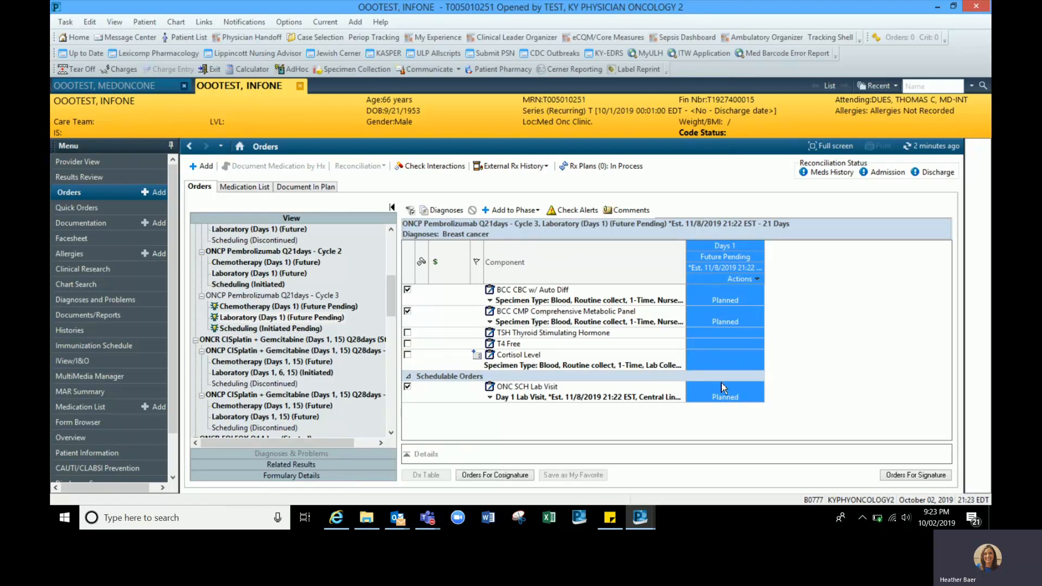
pyautogui.click(407, 334)
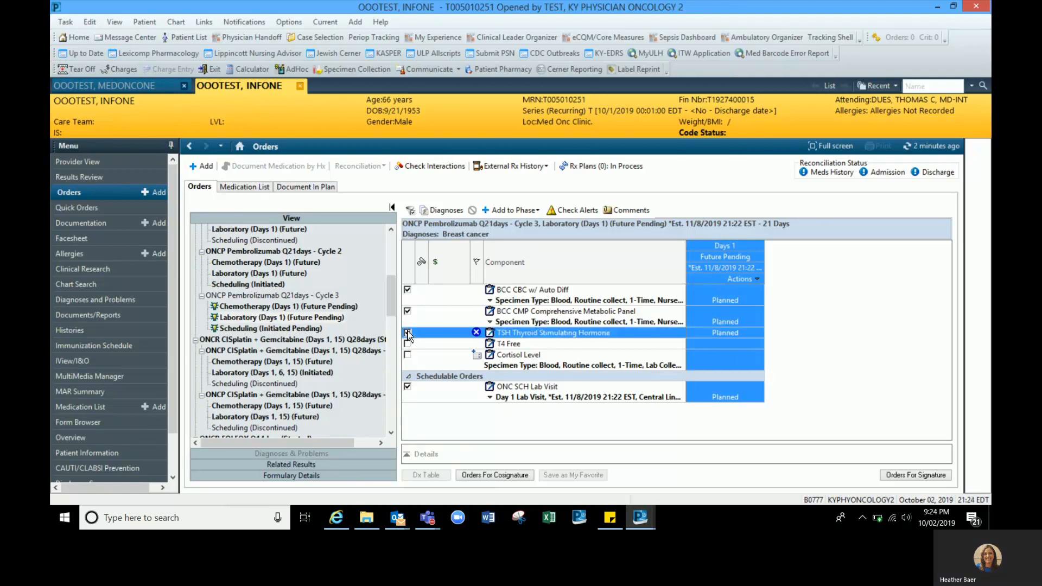
pyautogui.click(408, 344)
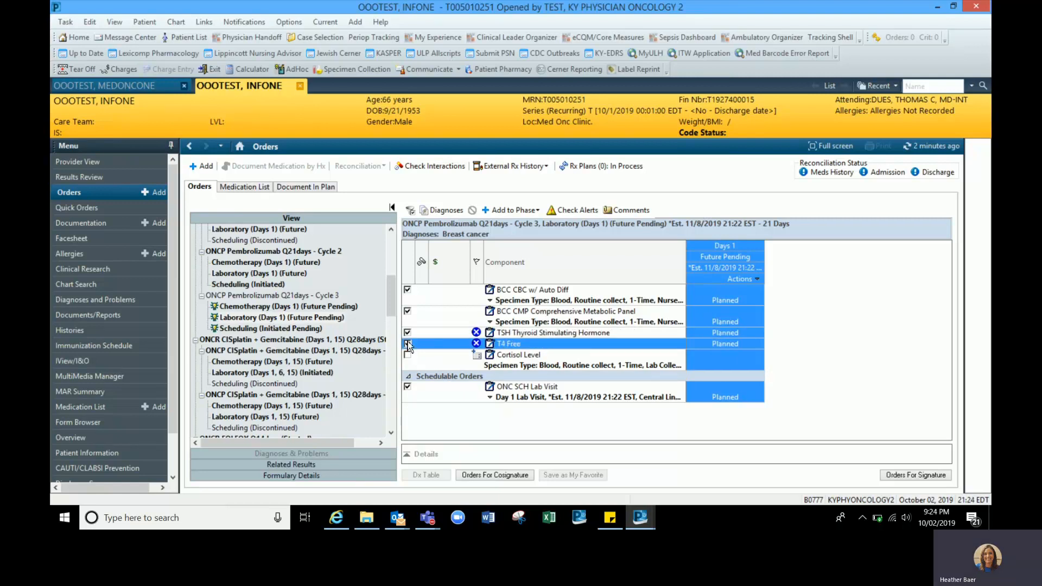
pyautogui.click(580, 337)
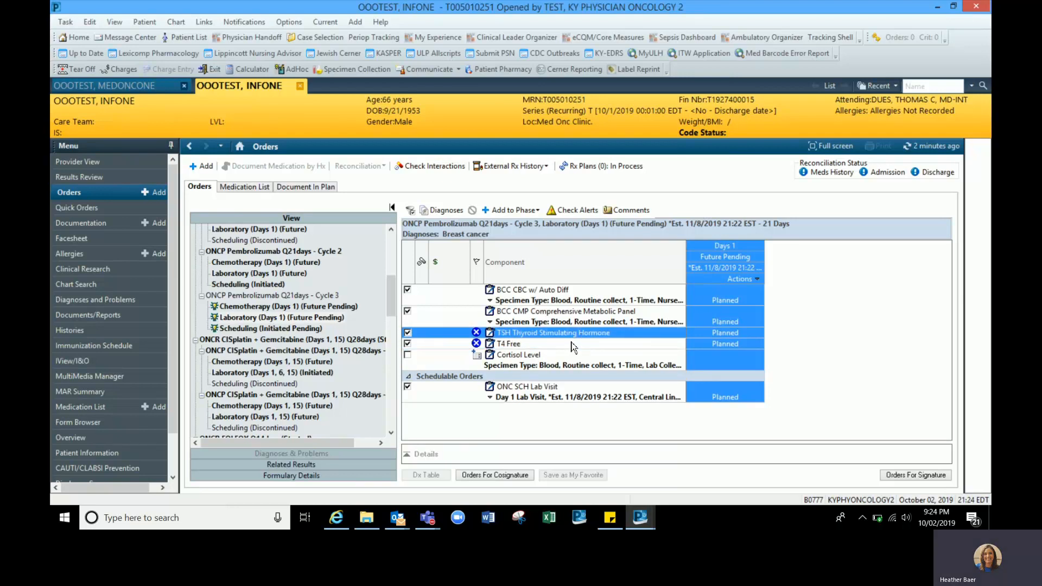
# Step: Add an ONC SCH Visit Follow Up 15 minutes (T+7;N) order to the Cycle 3 Chemotherapy phase for the Days 1 treatment period
pyautogui.click(264, 308)
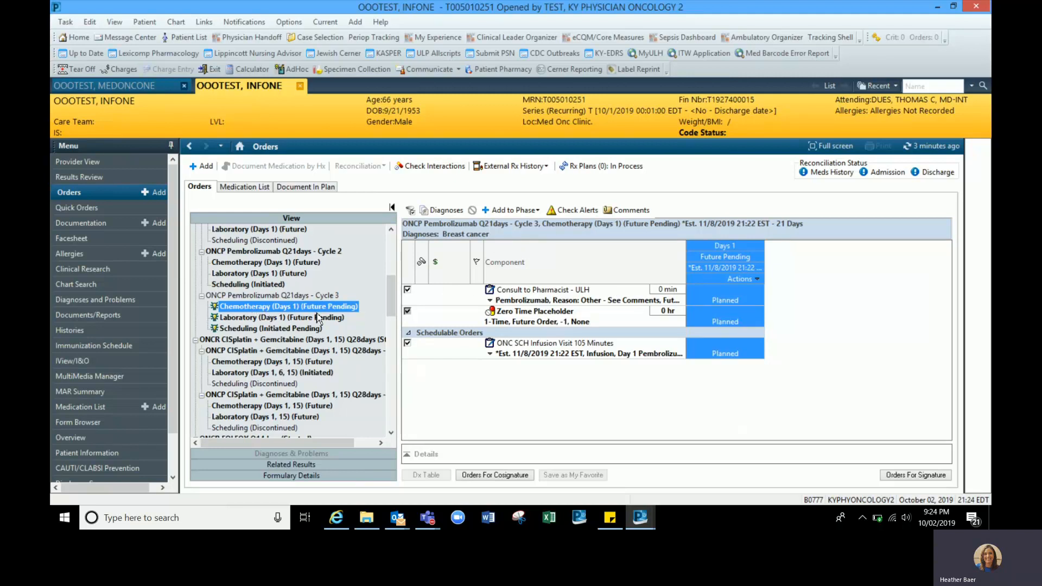
pyautogui.click(537, 211)
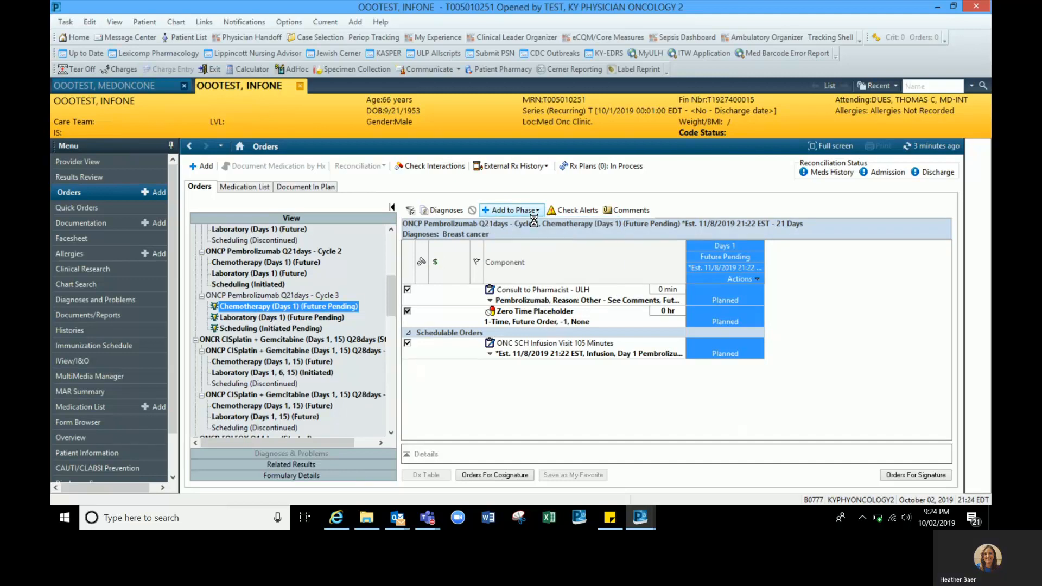
pyautogui.click(535, 225)
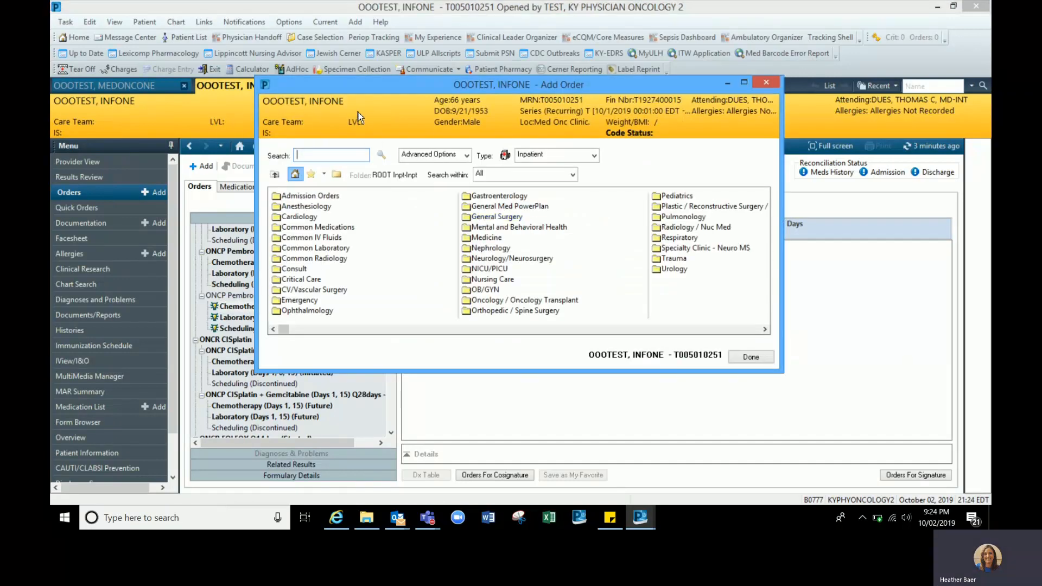
pyautogui.write('onc sch follow')
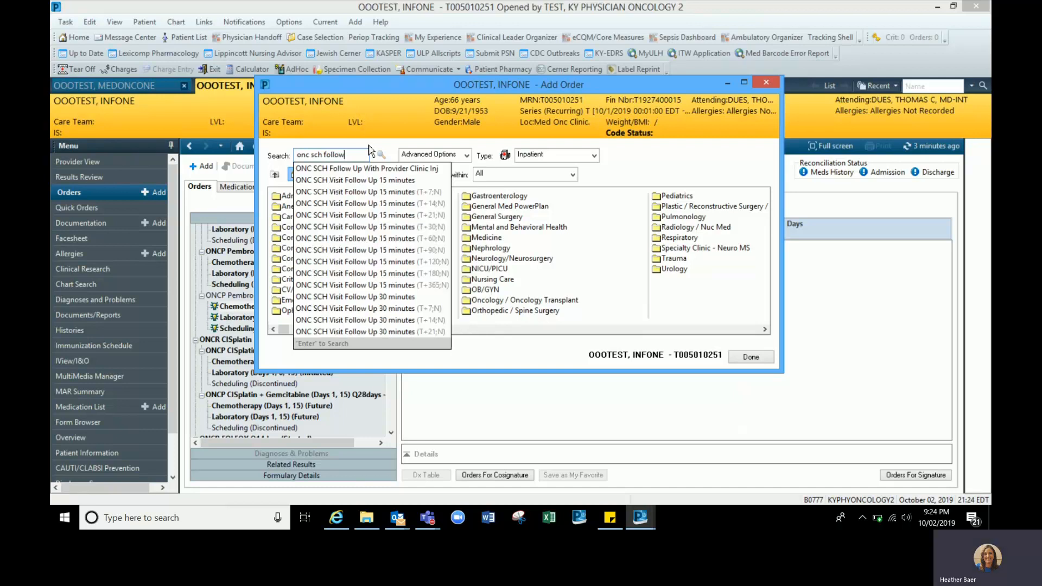
pyautogui.click(380, 192)
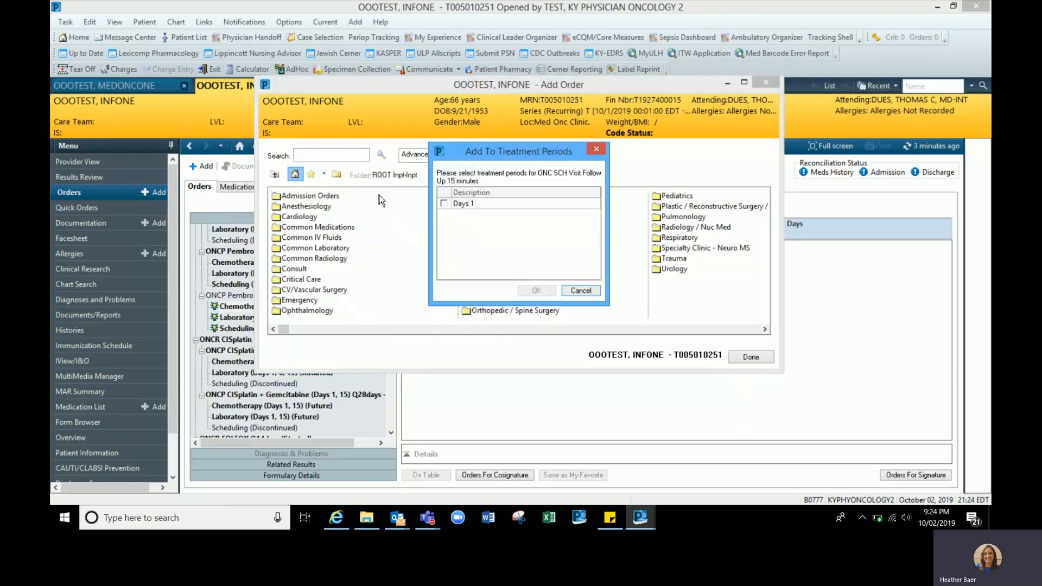
pyautogui.click(444, 204)
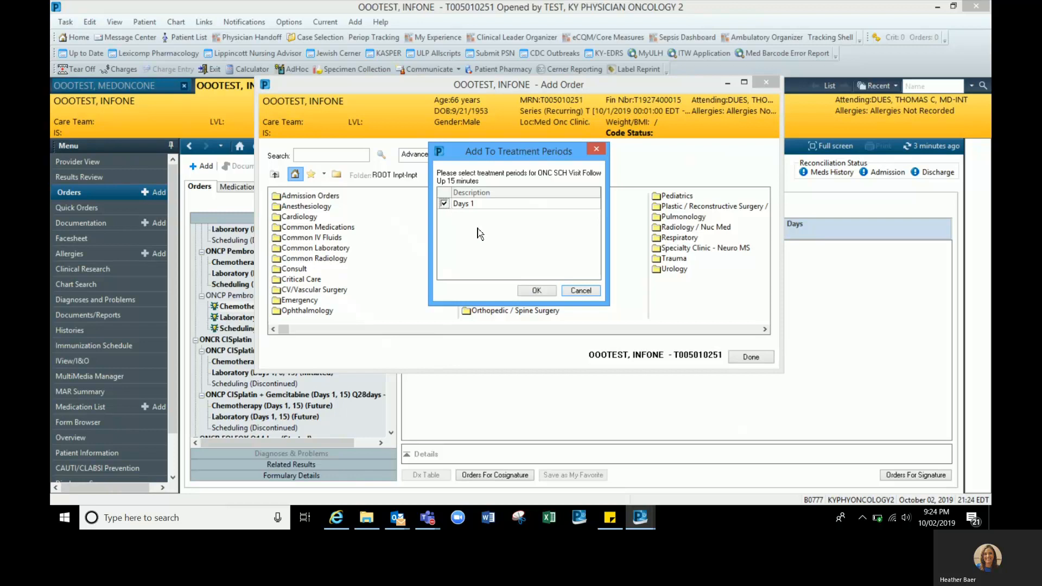
pyautogui.click(538, 290)
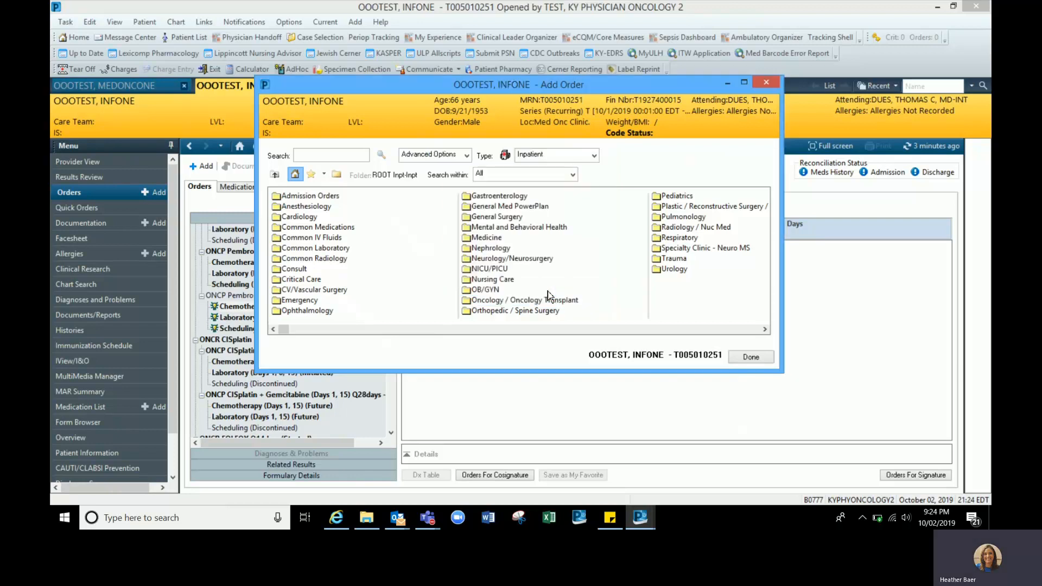
pyautogui.click(749, 361)
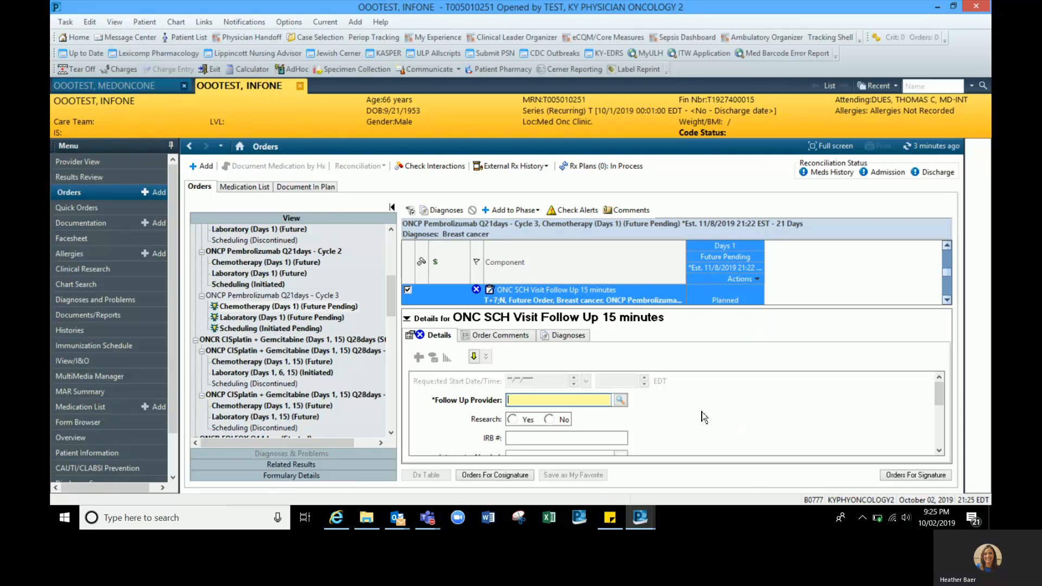
# Step: Enter the follow-up provider's name and choose Breast as the clinic for the ONC SCH Visit Follow Up 15 minutes order
pyautogui.write('ri')
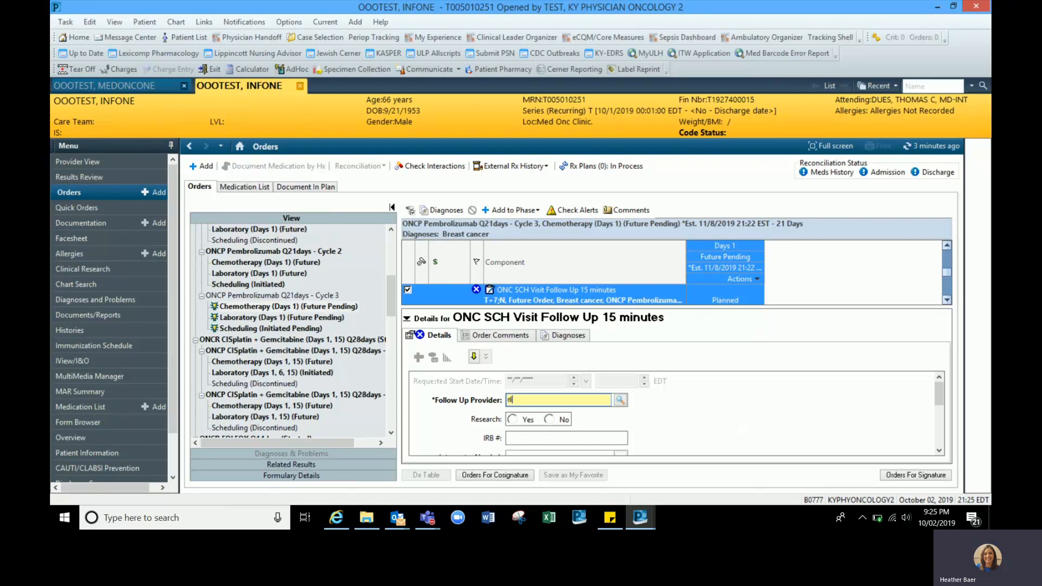
pyautogui.write('ley, ell')
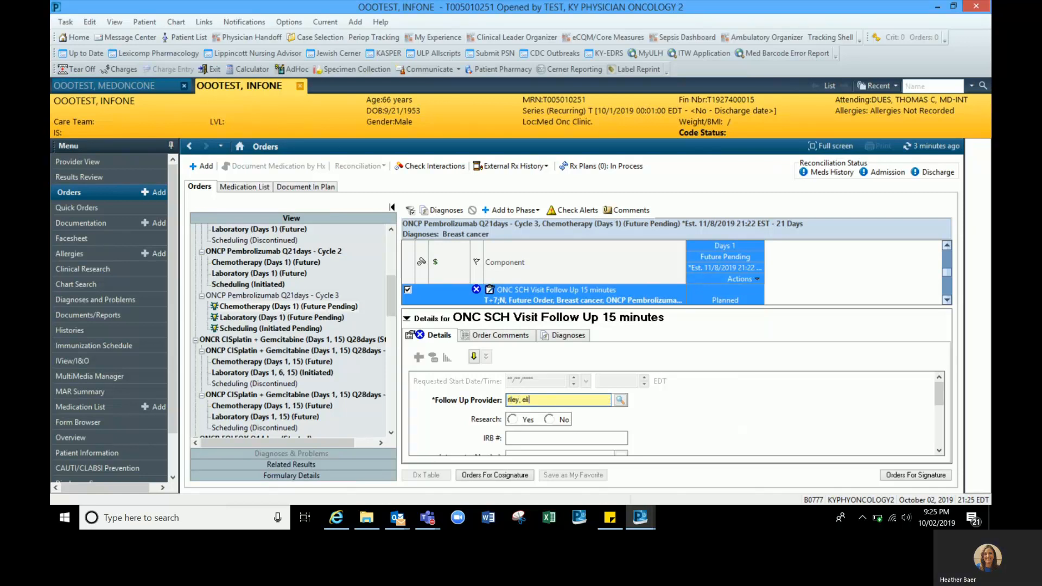
pyautogui.press('Tab')
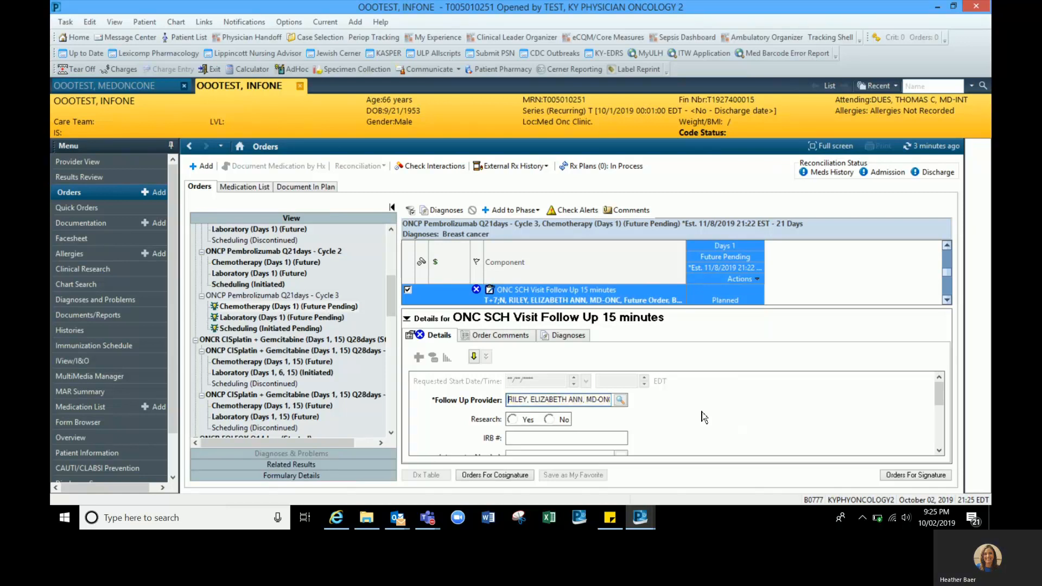
pyautogui.click(939, 450)
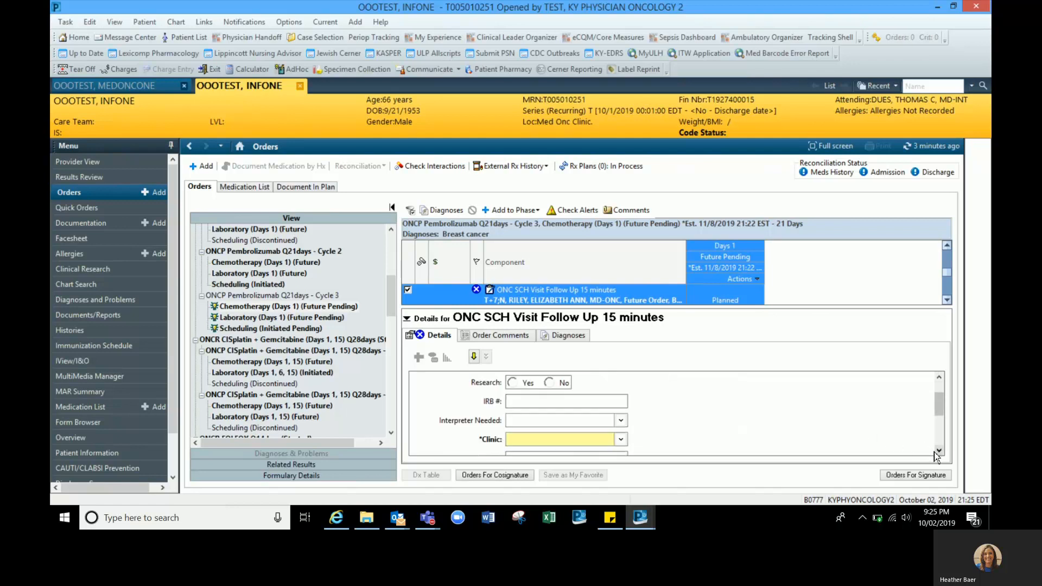
pyautogui.click(938, 451)
pyautogui.click(621, 404)
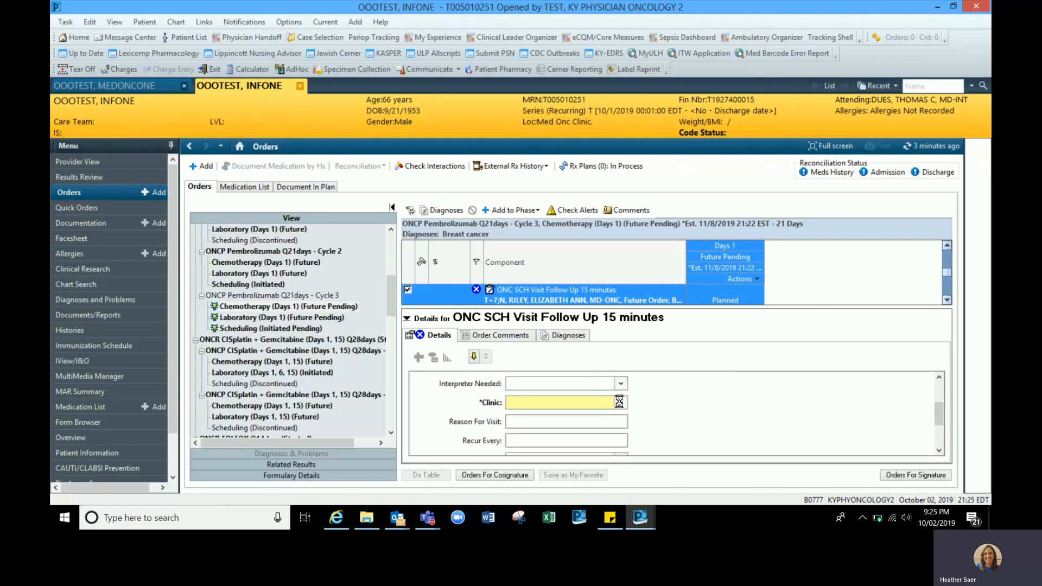
pyautogui.click(542, 276)
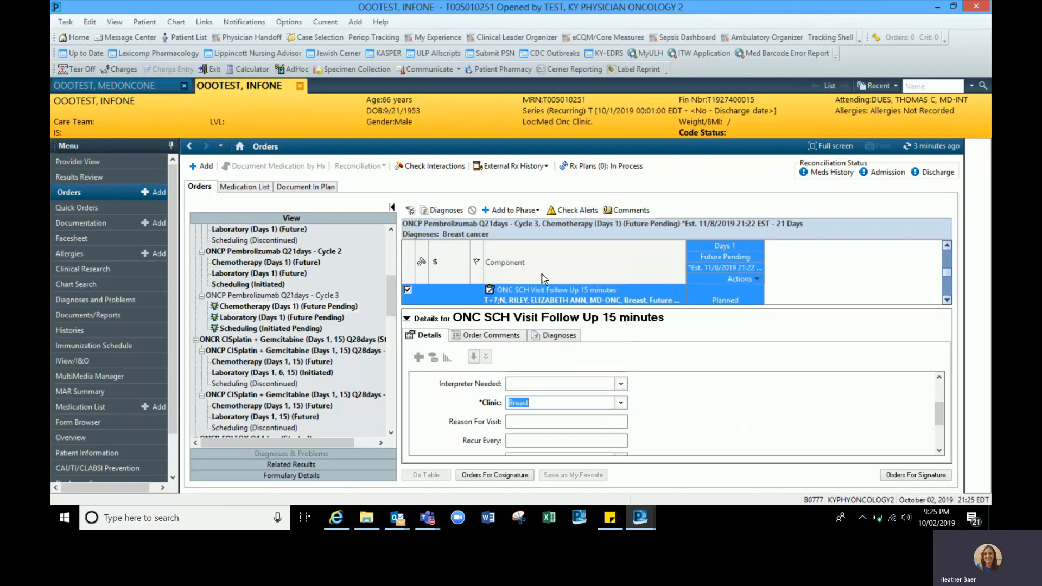
pyautogui.click(938, 450)
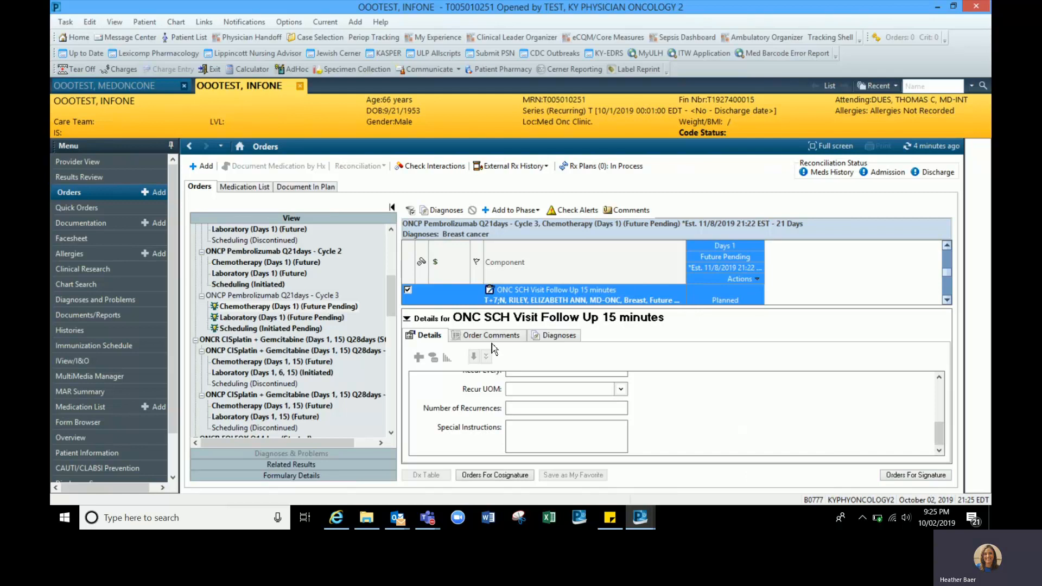
pyautogui.click(407, 320)
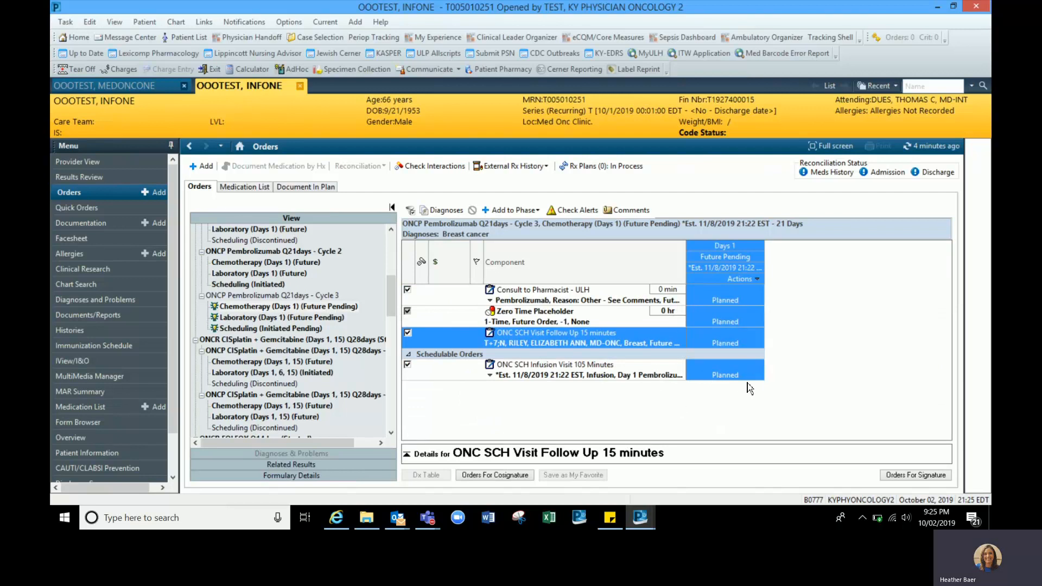
# Step: Submit the Cycle 3 orders for signature from the Laboratory phase, choosing Routine collect, T;N for TSH Thyroid Stimulating Hormone and T4 Free
pyautogui.click(272, 318)
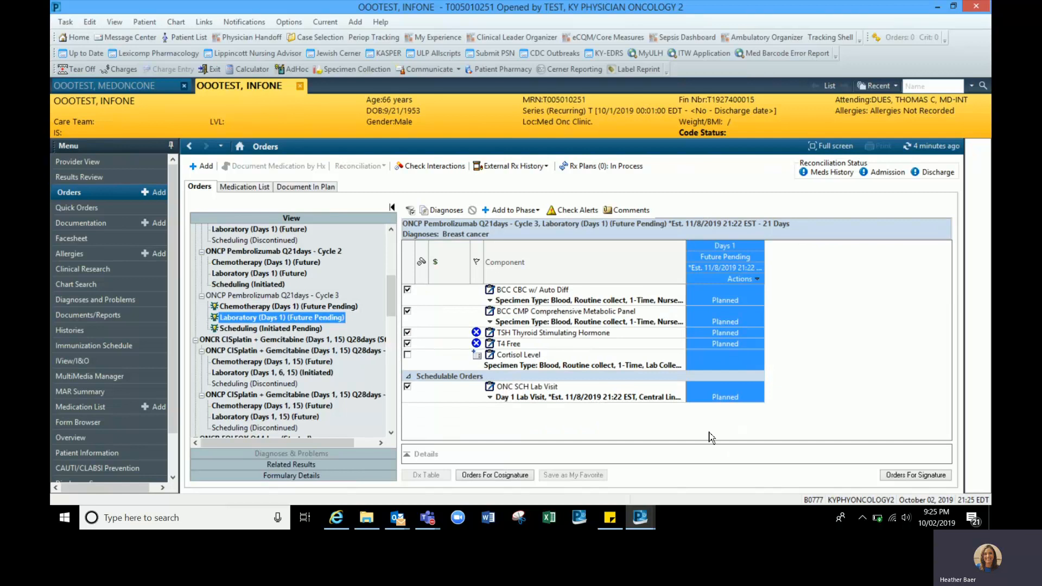
pyautogui.click(906, 476)
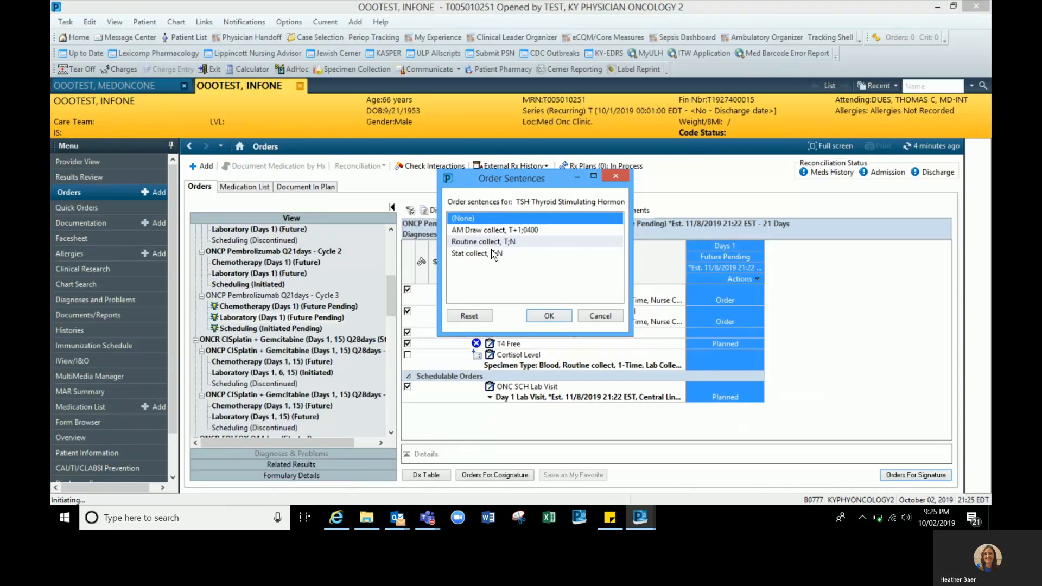
pyautogui.click(510, 242)
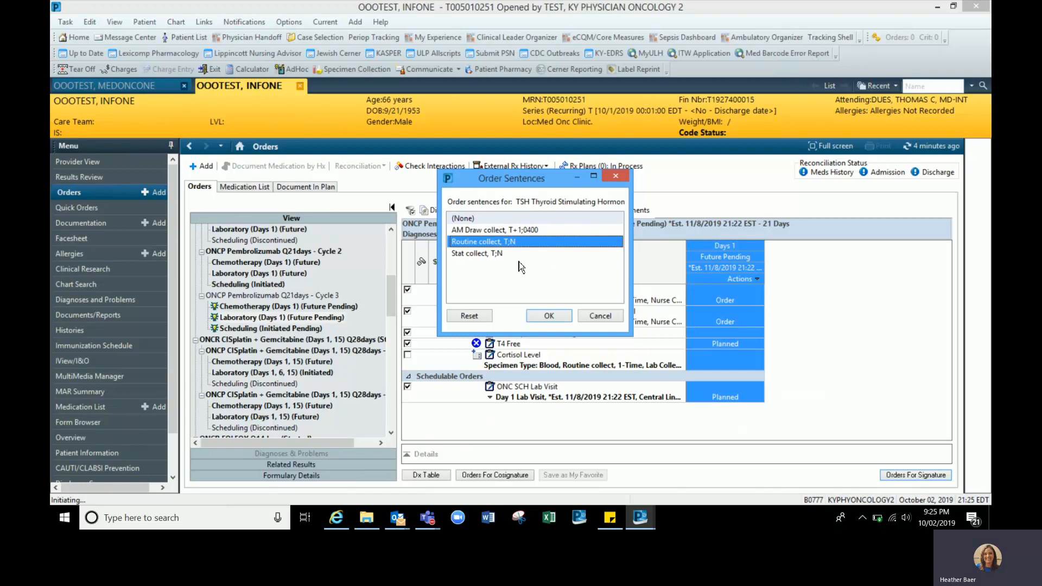
pyautogui.click(548, 316)
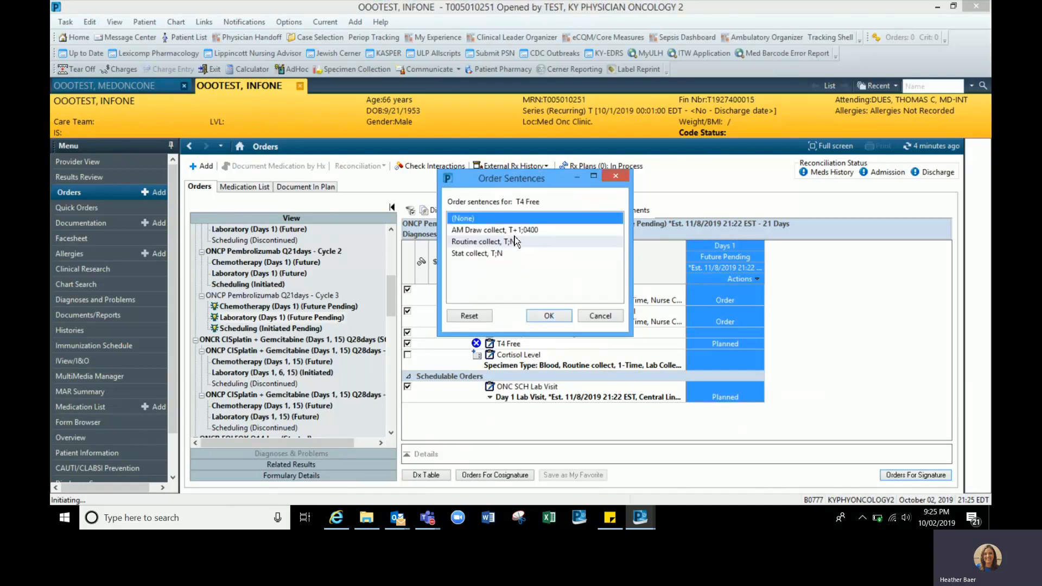
pyautogui.click(515, 241)
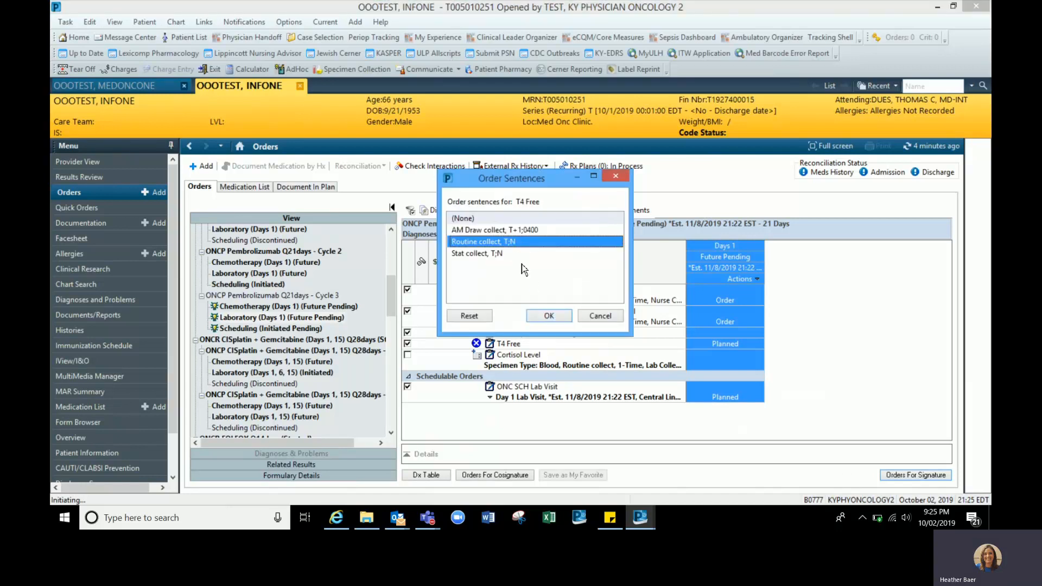
pyautogui.click(549, 316)
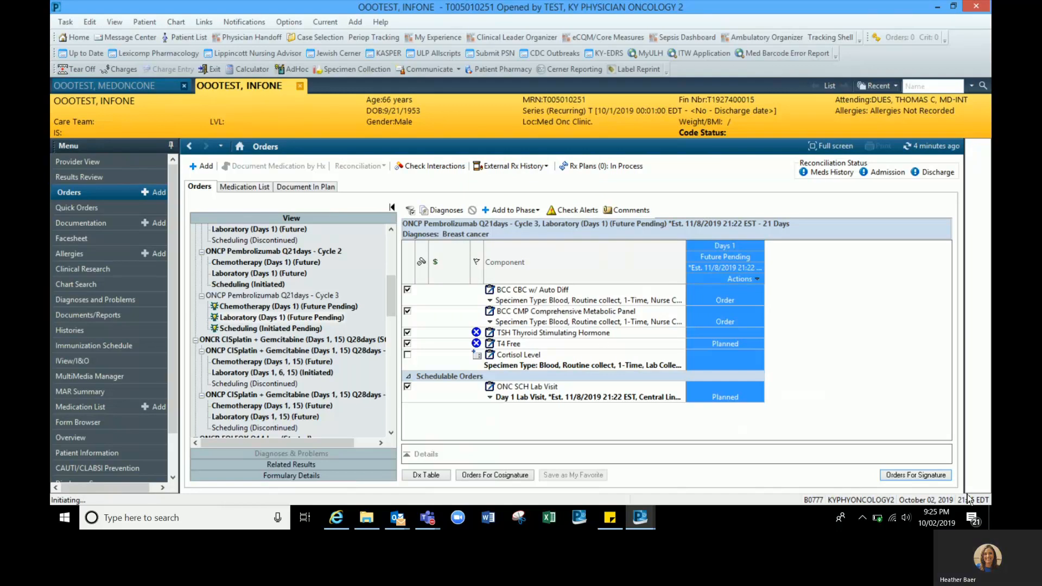
# Step: Sign the Cycle 3 orders, refresh the chart and open the Pembrolizumab Q21days regimen containing Cycle 3
pyautogui.click(921, 476)
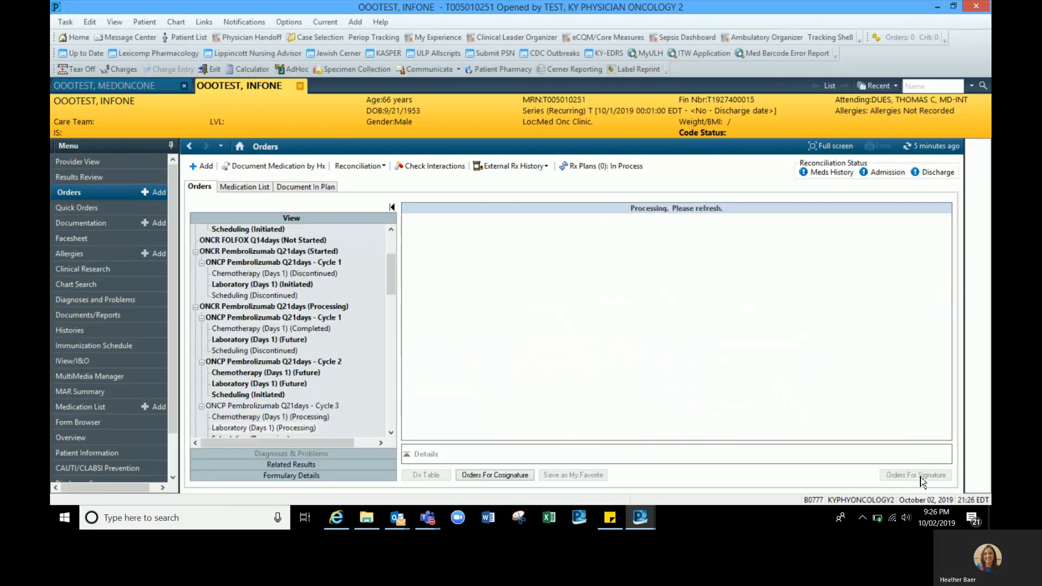
pyautogui.click(928, 145)
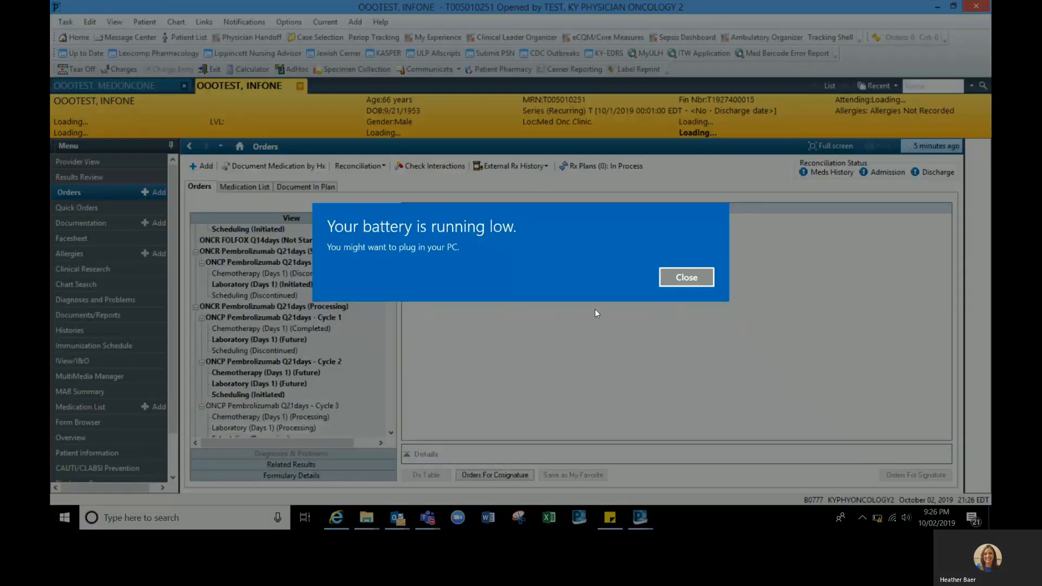
pyautogui.click(693, 282)
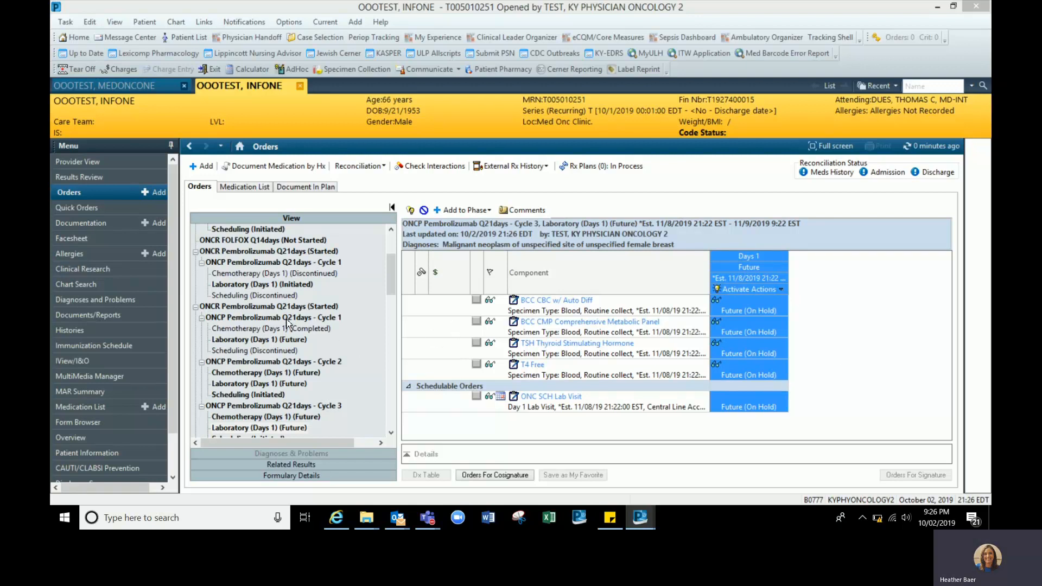
pyautogui.click(267, 308)
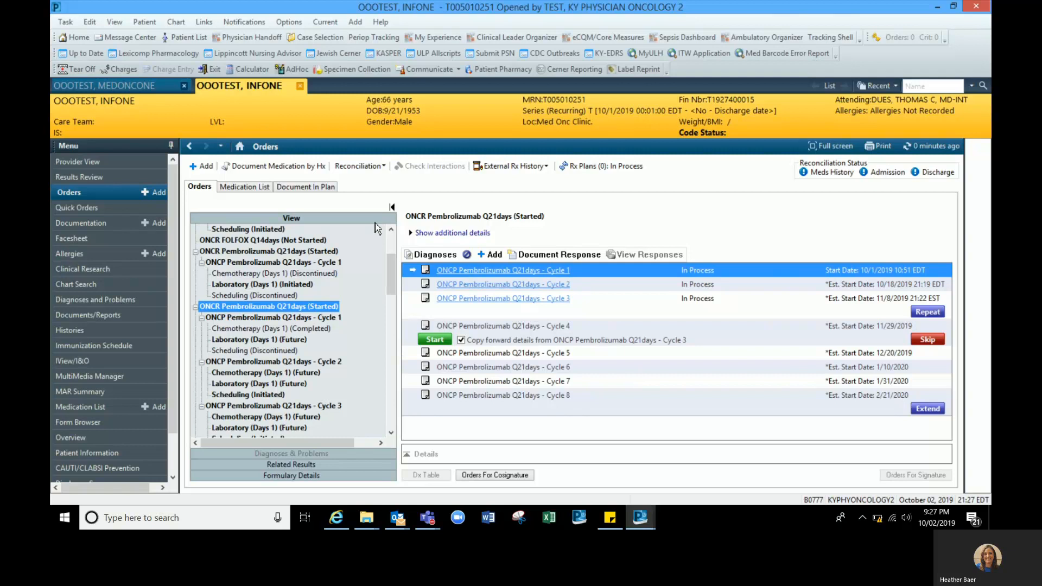
# Step: Add an ONC Delay of Treatment order associated with the Breast cancer diagnosis
pyautogui.click(199, 165)
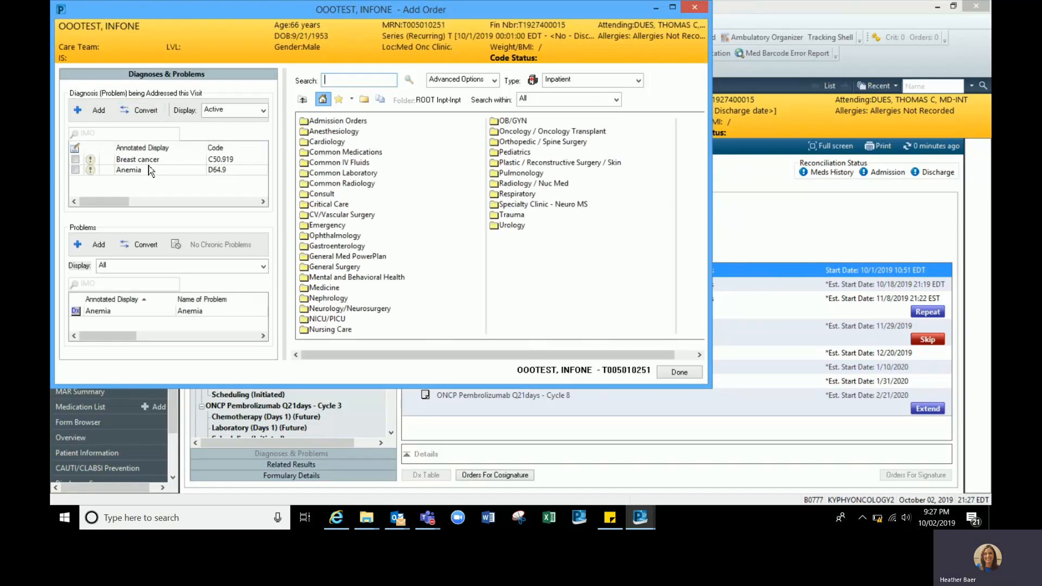
pyautogui.click(75, 159)
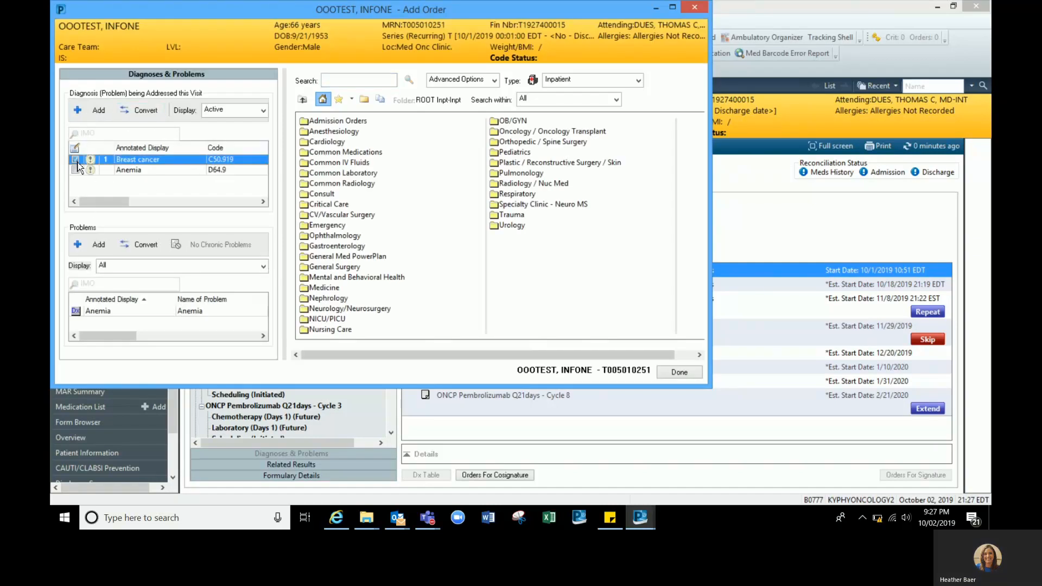
pyautogui.click(366, 79)
pyautogui.write('onc delay')
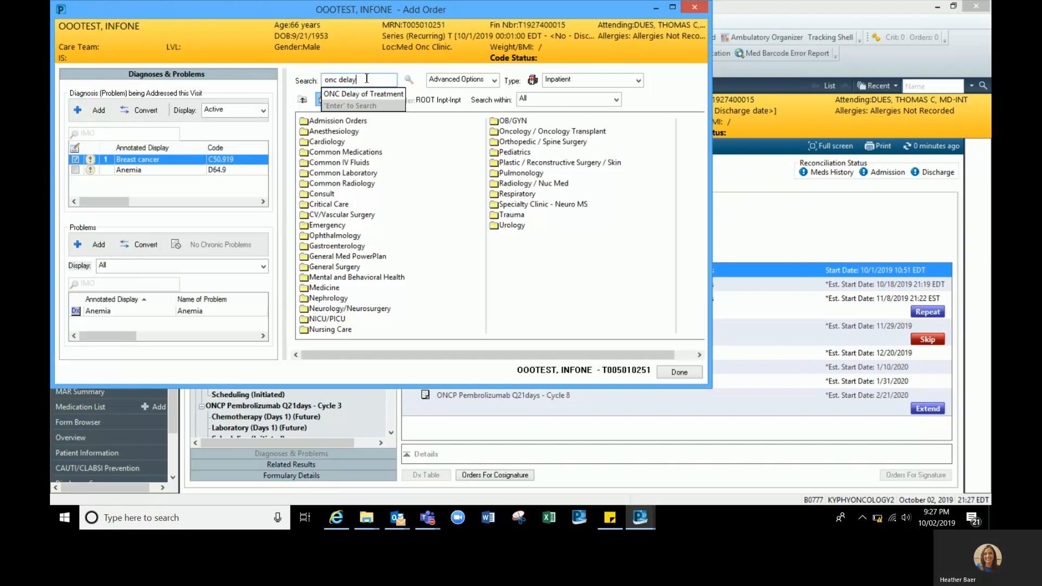
pyautogui.press('Return')
pyautogui.click(342, 121)
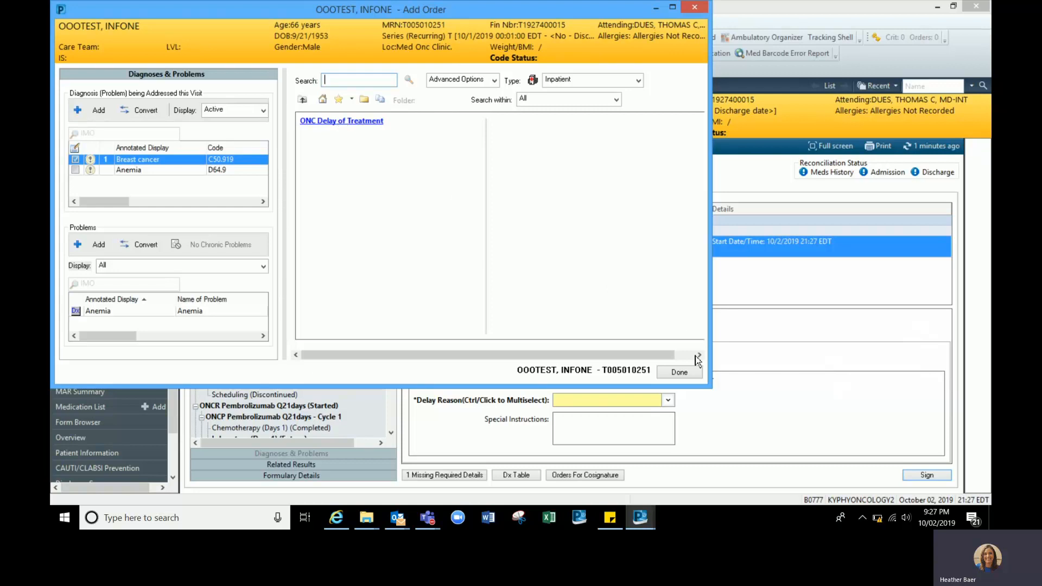
pyautogui.click(678, 375)
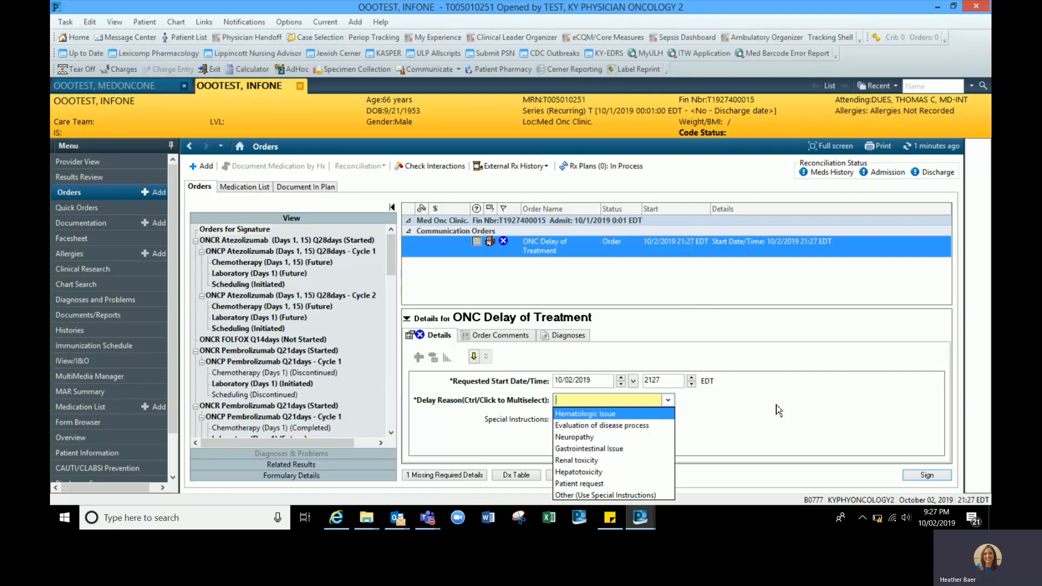
# Step: Set the delay reasons to Hematologic Issue and Patient request with special instructions WBC, and sign the order
pyautogui.click(604, 412)
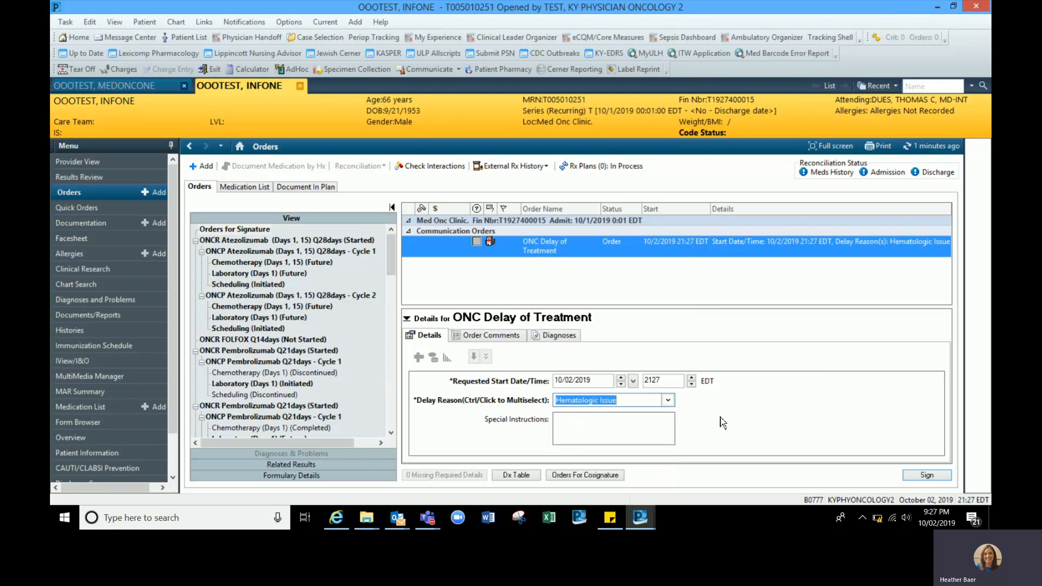
pyautogui.click(608, 430)
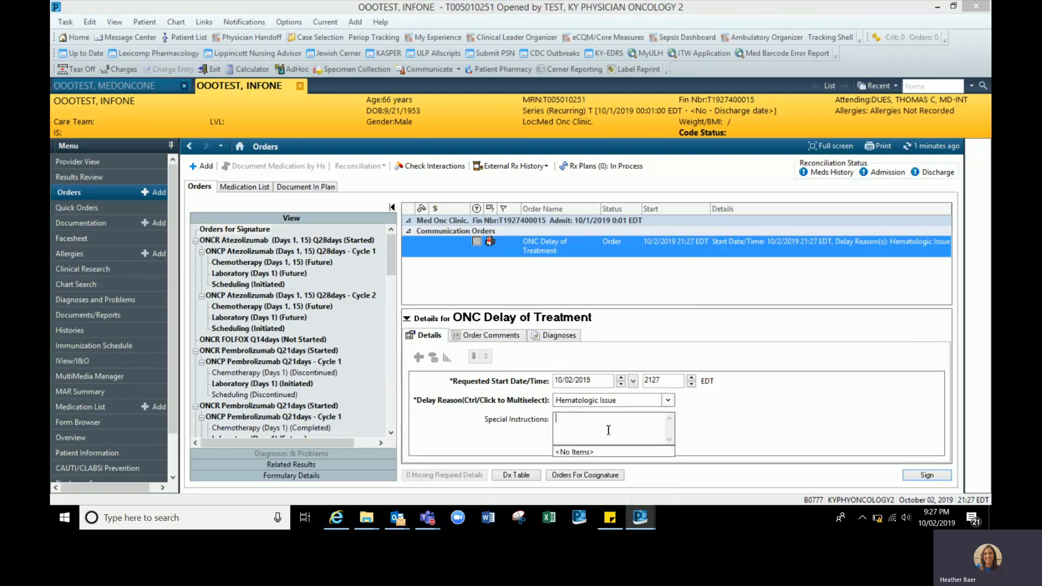
pyautogui.write('WBC')
pyautogui.click(668, 402)
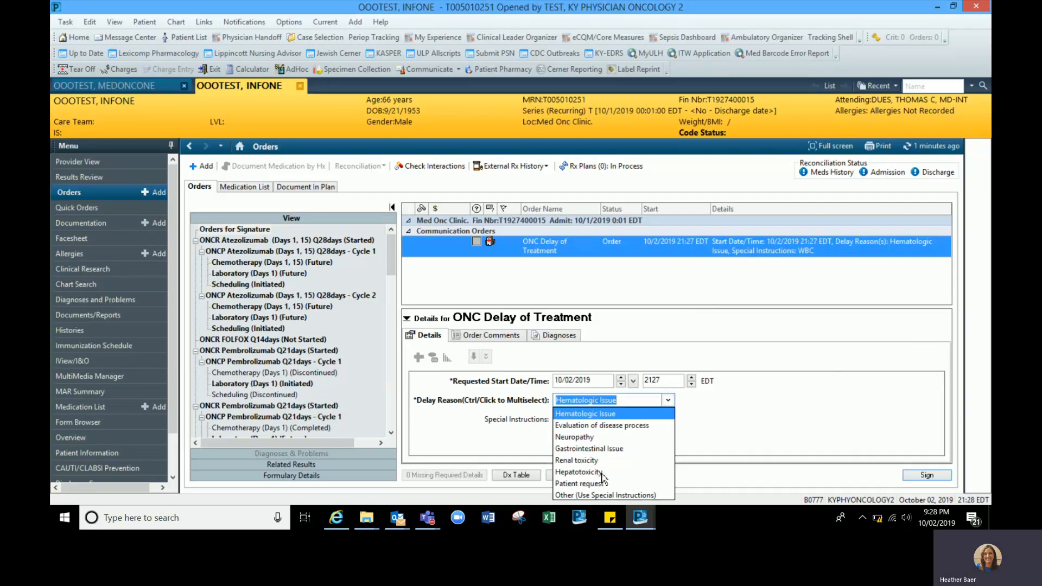
pyautogui.keyDown('ctrl'); pyautogui.click(580, 486); pyautogui.keyUp('ctrl')
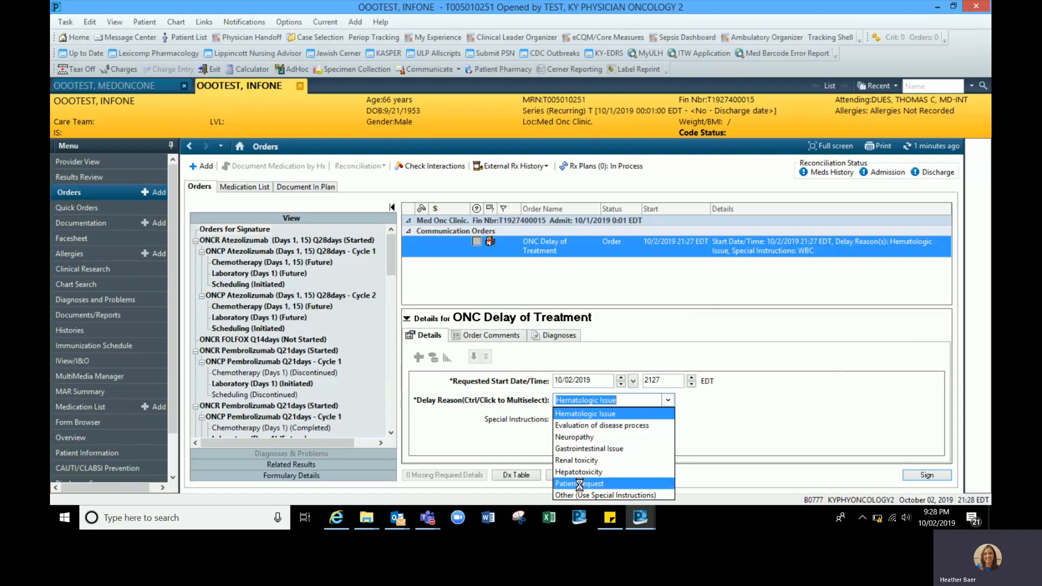
pyautogui.click(765, 440)
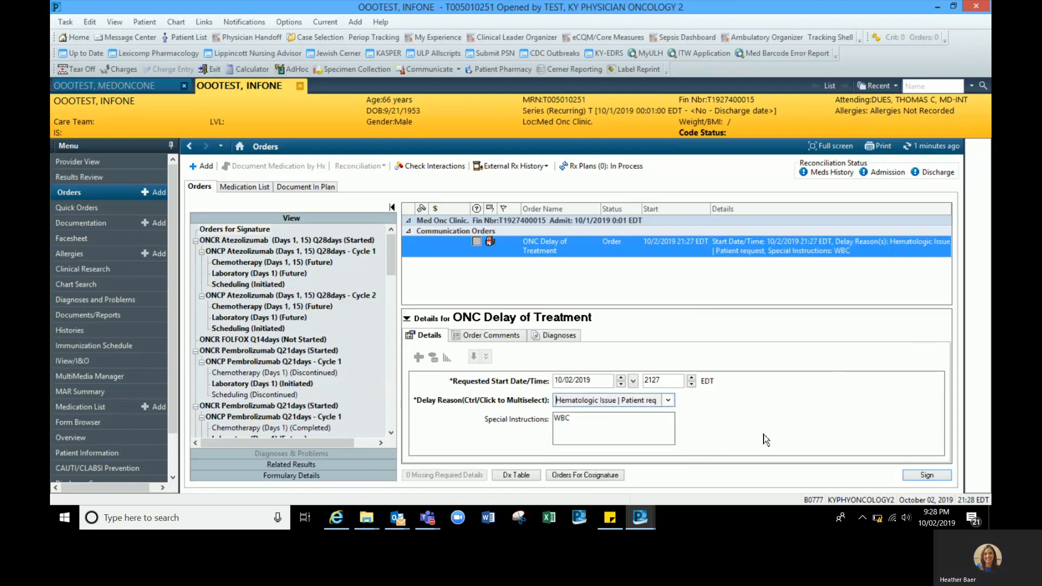
pyautogui.click(928, 475)
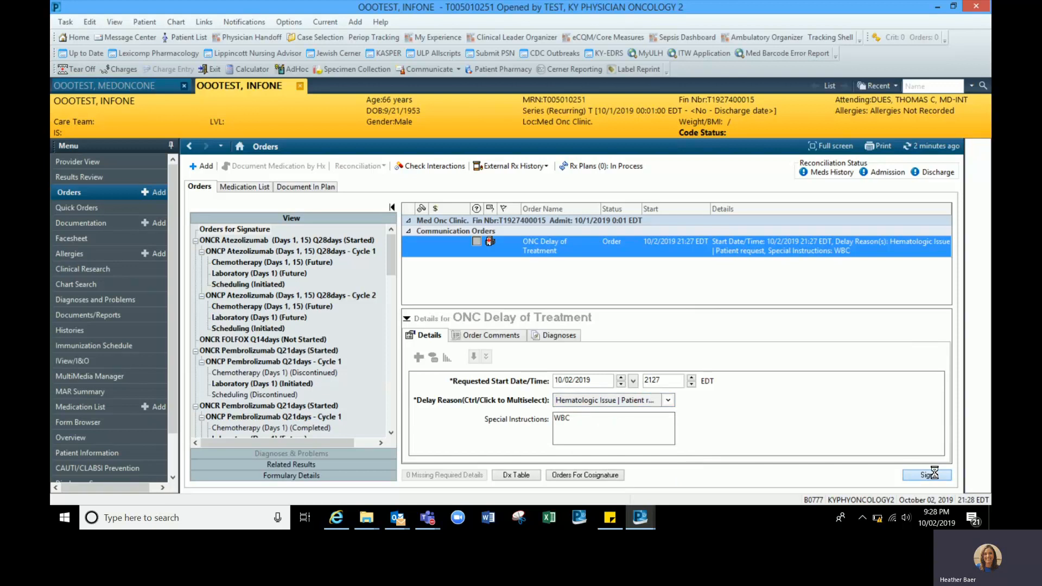
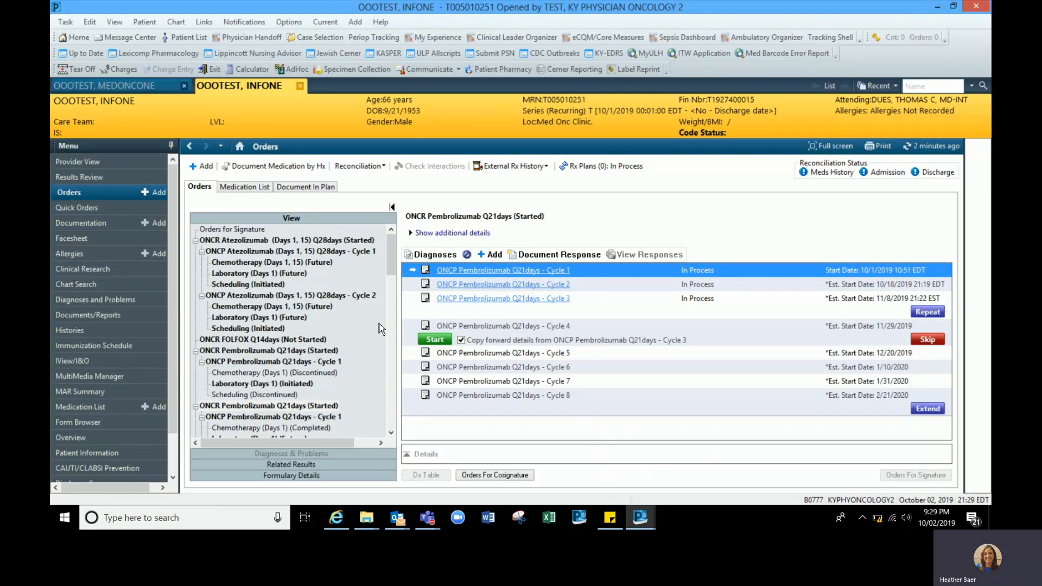
# Step: Review the Pembrolizumab Q21days regimen with its started and upcoming cycles, including the Cycle 3 entry
pyautogui.moveTo(391, 253); pyautogui.dragTo(391, 308)
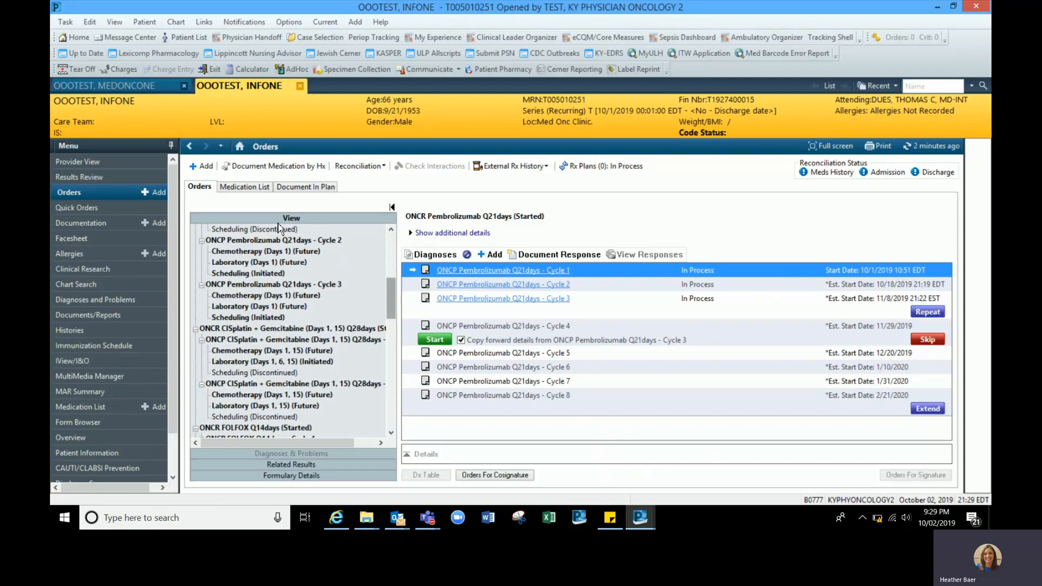
pyautogui.click(390, 231)
pyautogui.click(390, 231)
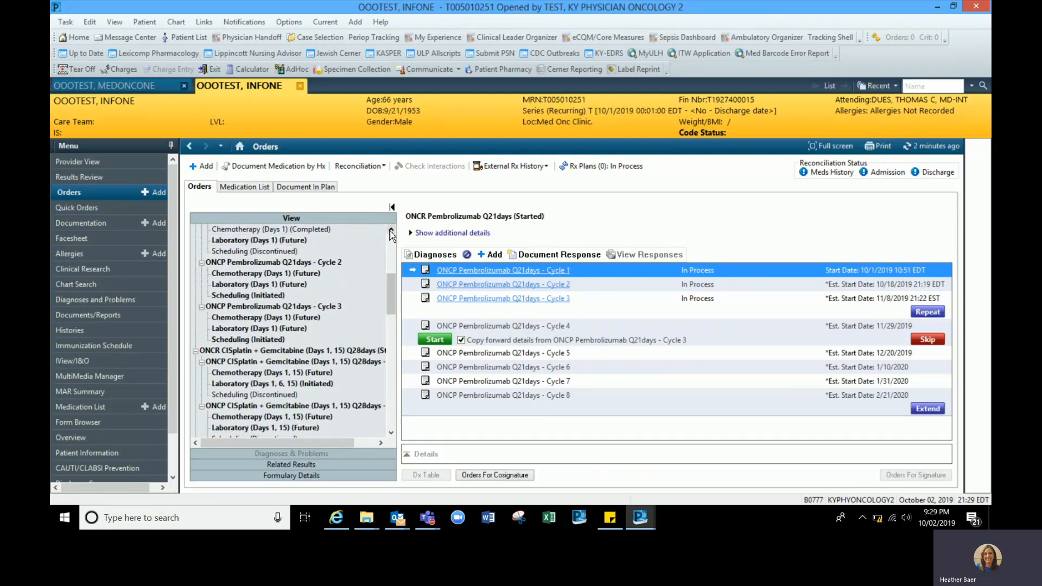
pyautogui.click(391, 231)
pyautogui.click(391, 231)
pyautogui.click(391, 231)
pyautogui.click(218, 241)
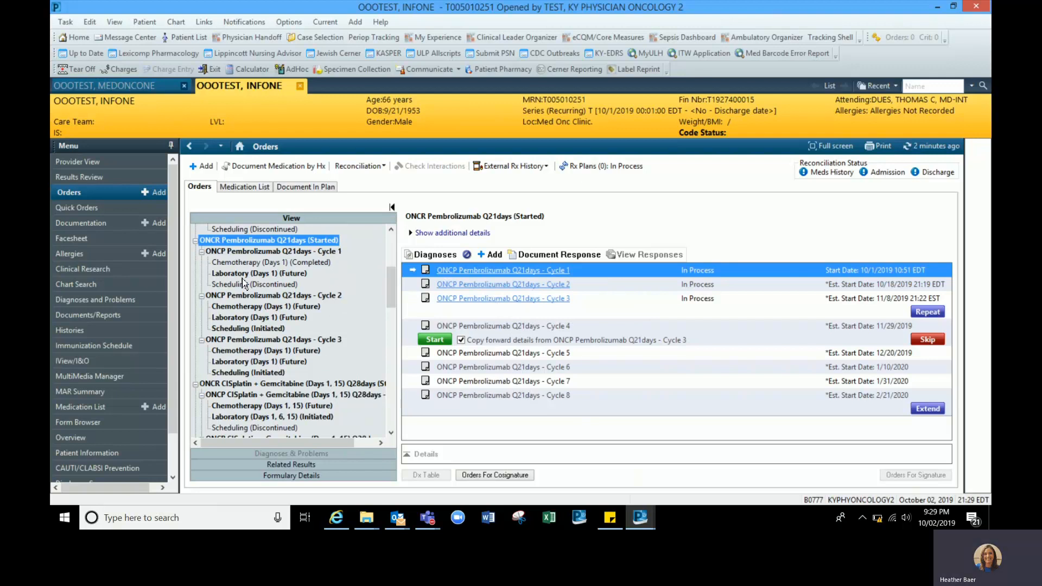
pyautogui.click(322, 340)
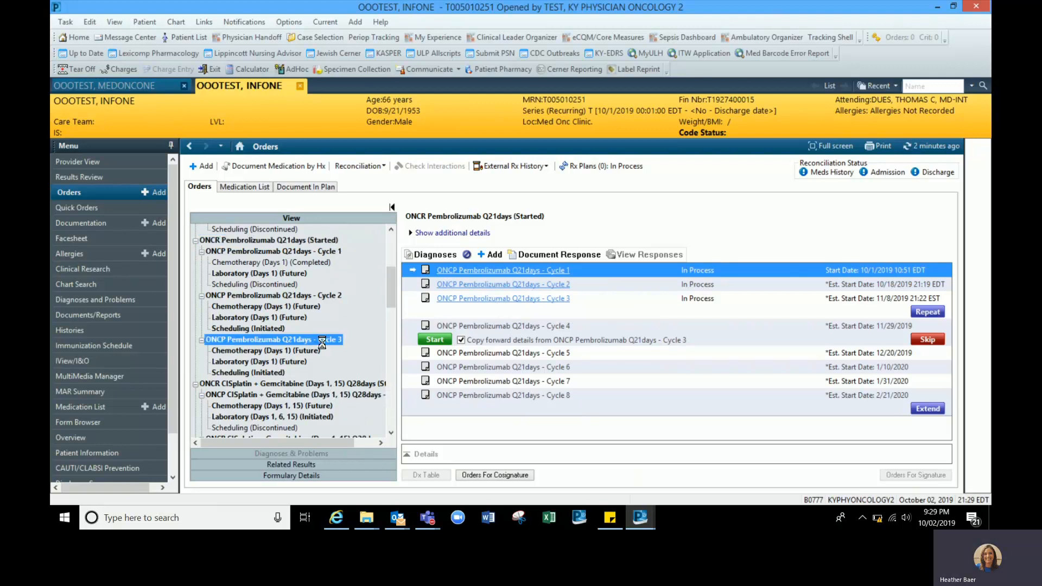
pyautogui.click(283, 242)
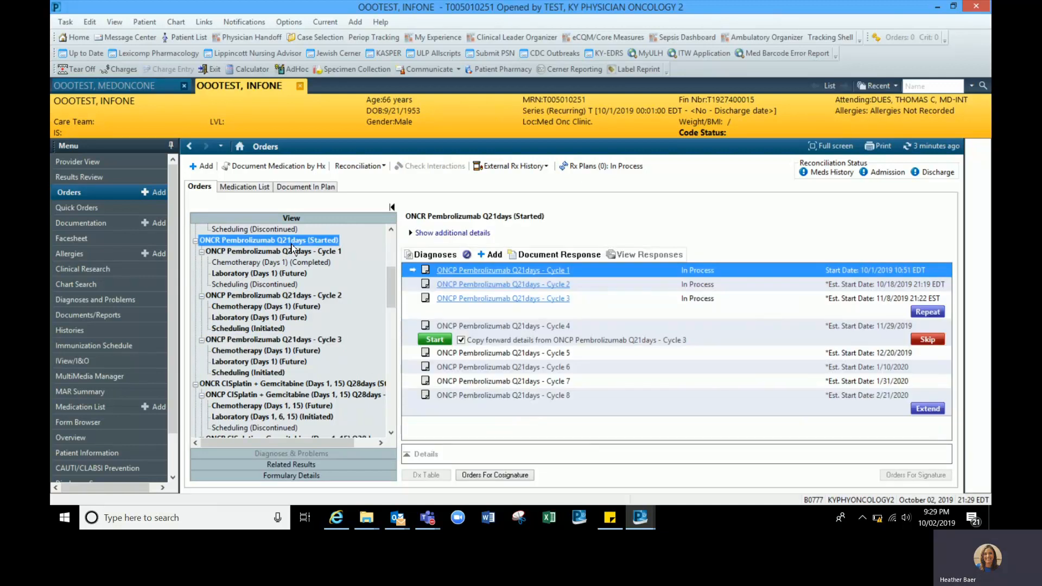
# Step: Change the estimated start date of the Pembrolizumab Q21days Cycle 3 Chemotherapy Day 1 to 11/12/2019
pyautogui.click(514, 299)
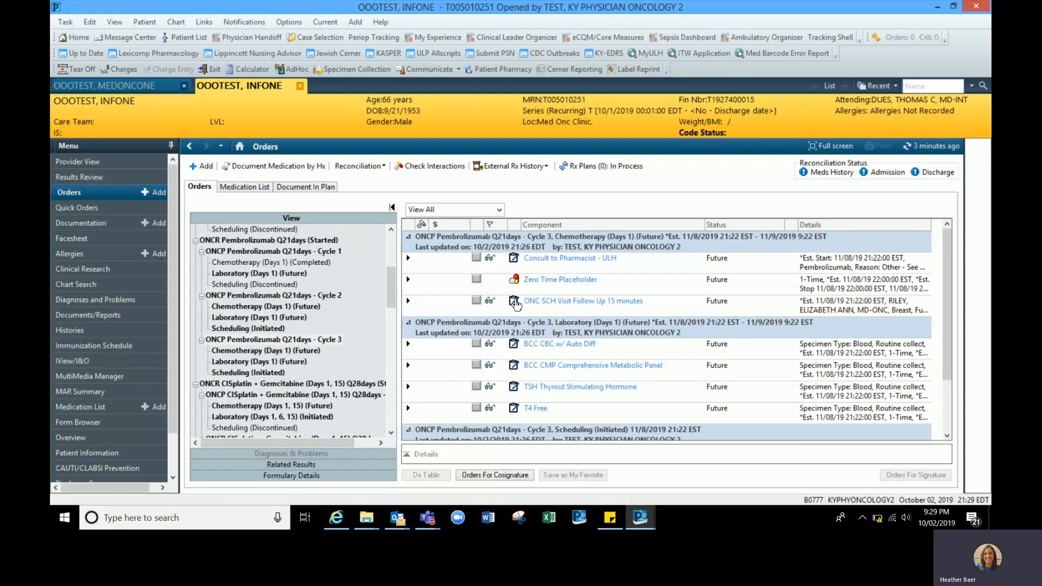
pyautogui.click(314, 342)
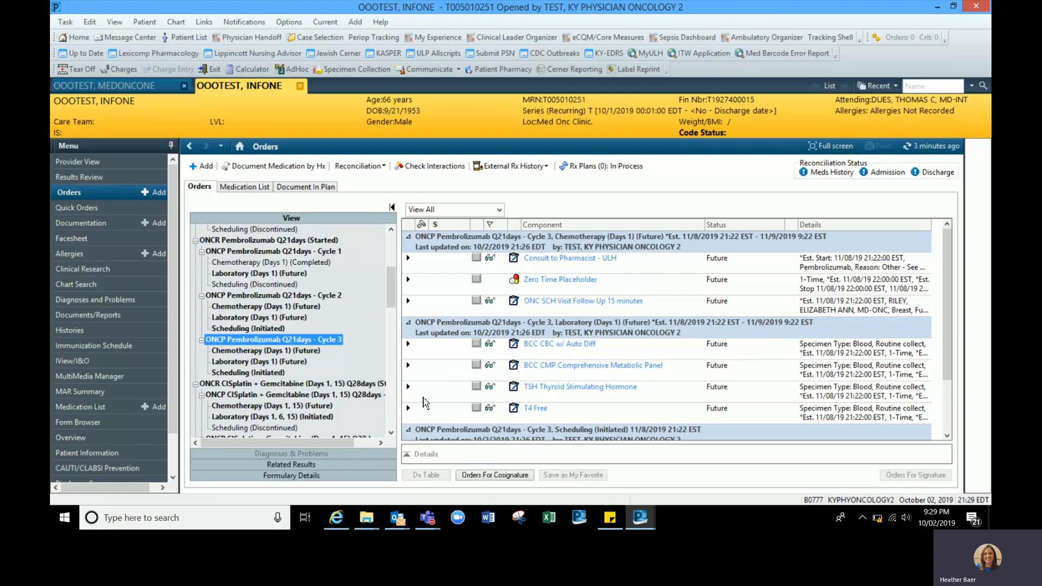
pyautogui.click(282, 351)
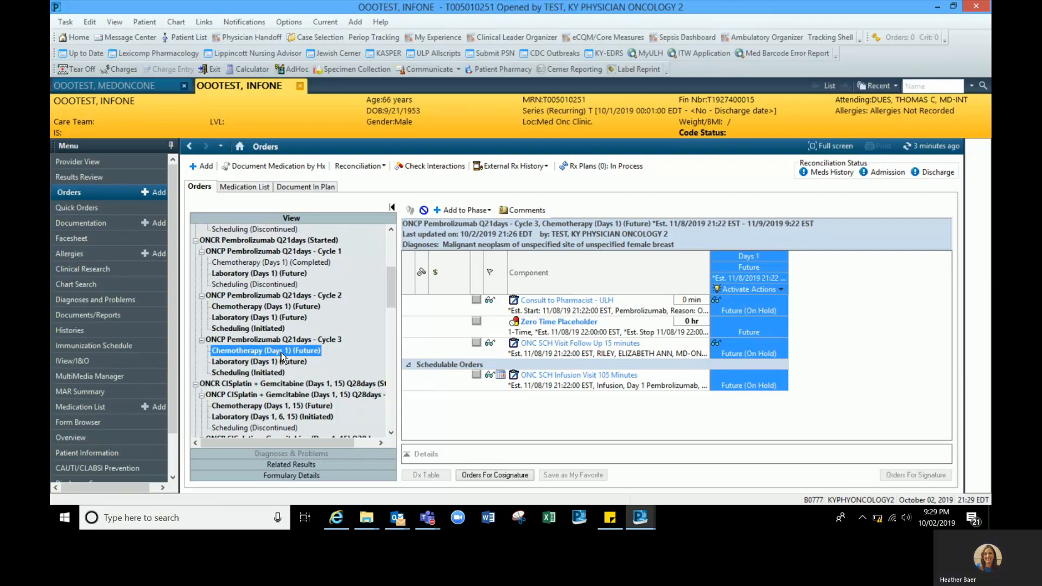
pyautogui.click(783, 291)
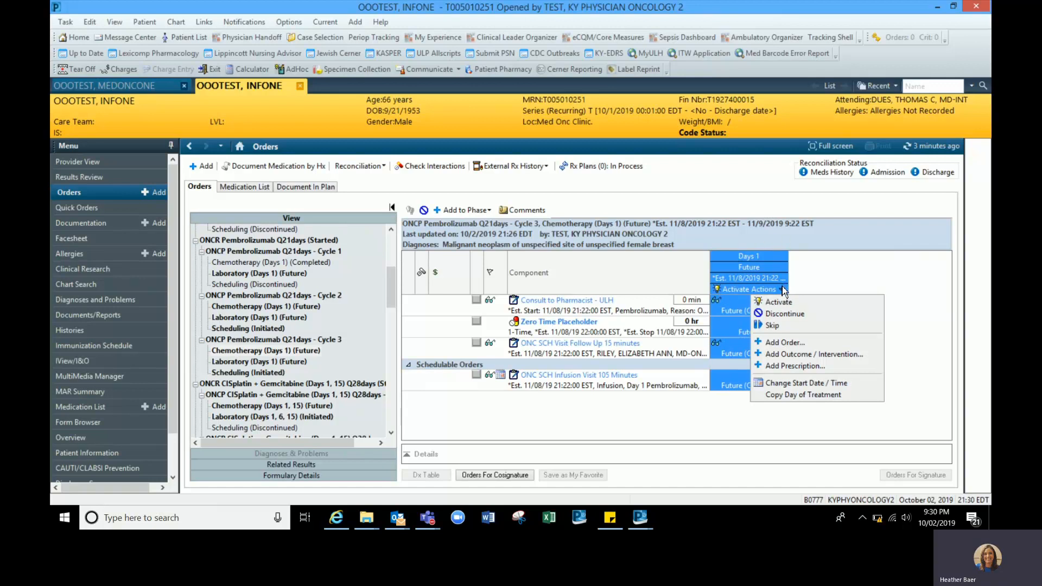
pyautogui.click(786, 384)
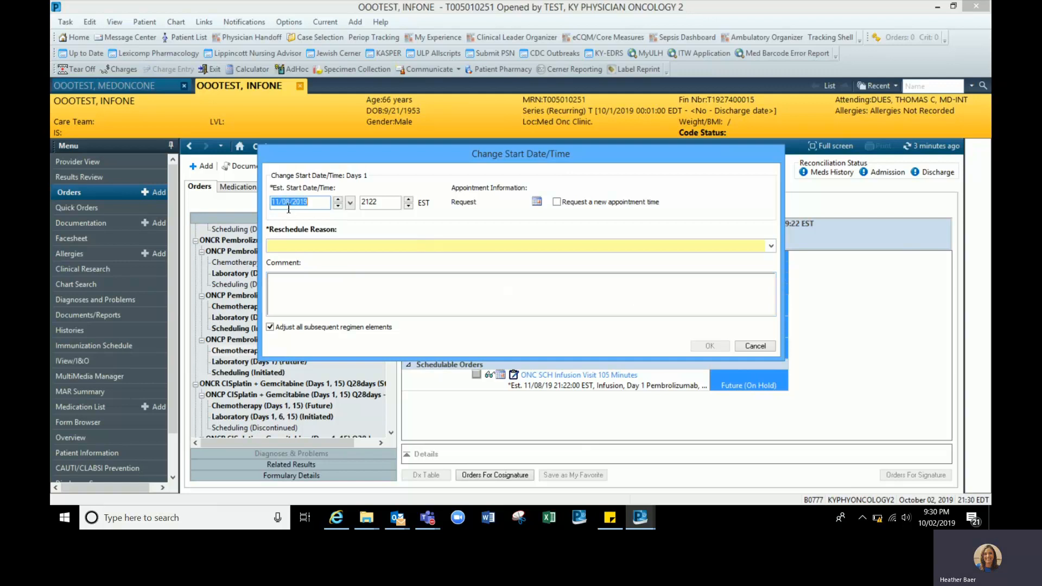
pyautogui.click(350, 203)
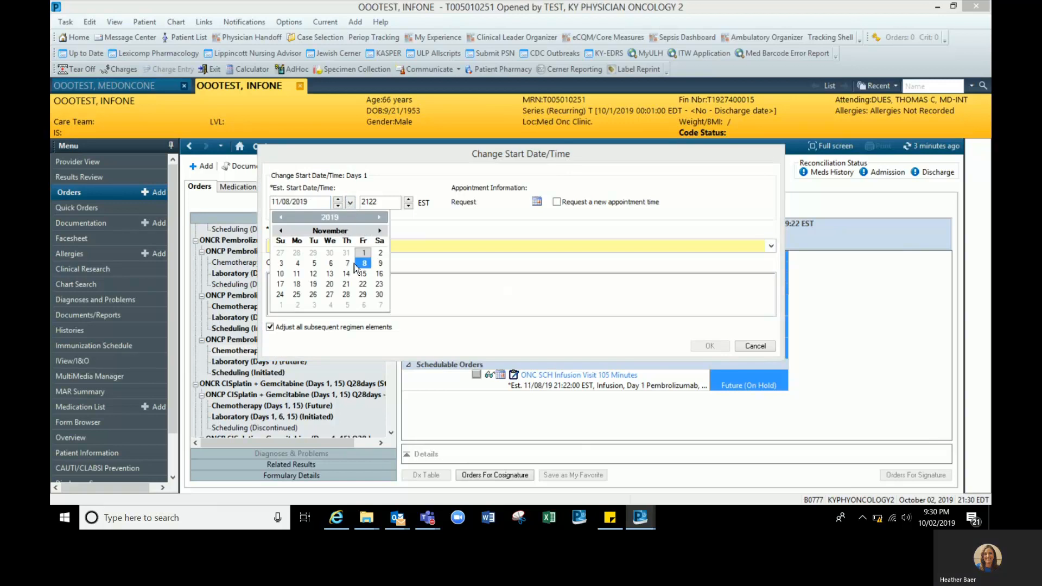
pyautogui.click(313, 273)
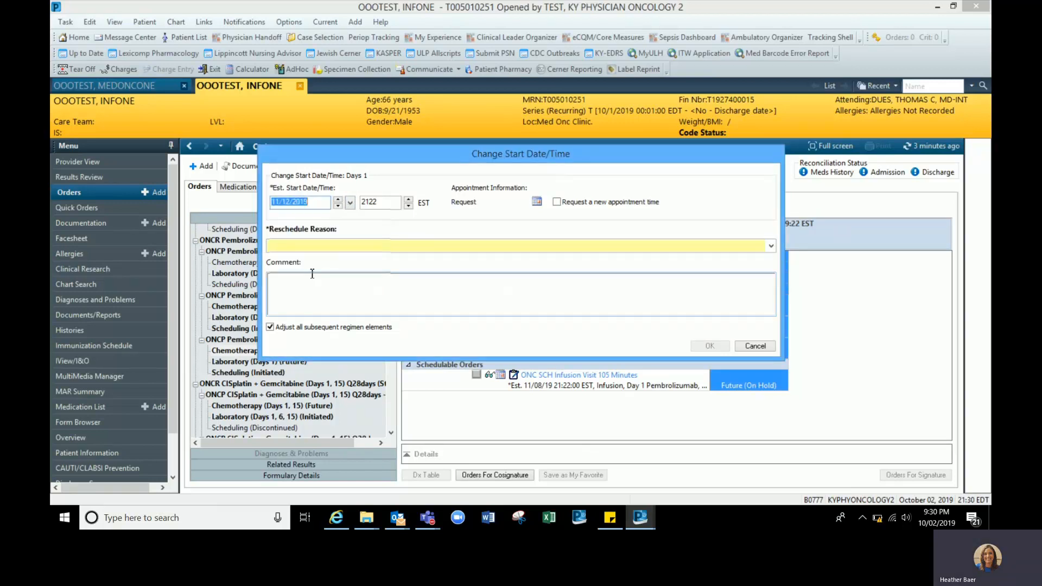
# Step: Request a new appointment time, set the reschedule reason to Neutropenia, and confirm with all subsequent regimen elements adjusted
pyautogui.click(557, 202)
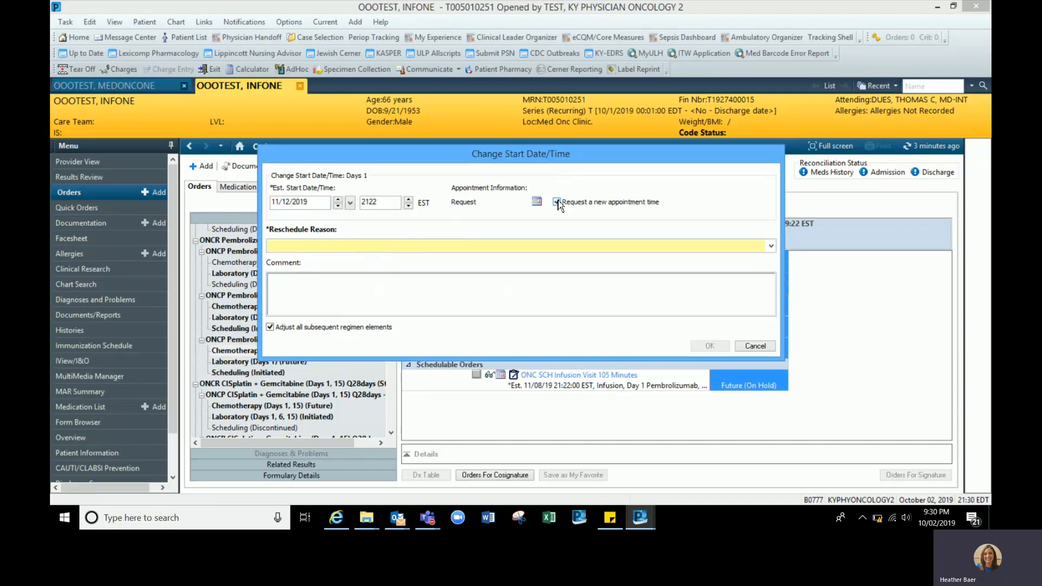
pyautogui.click(765, 247)
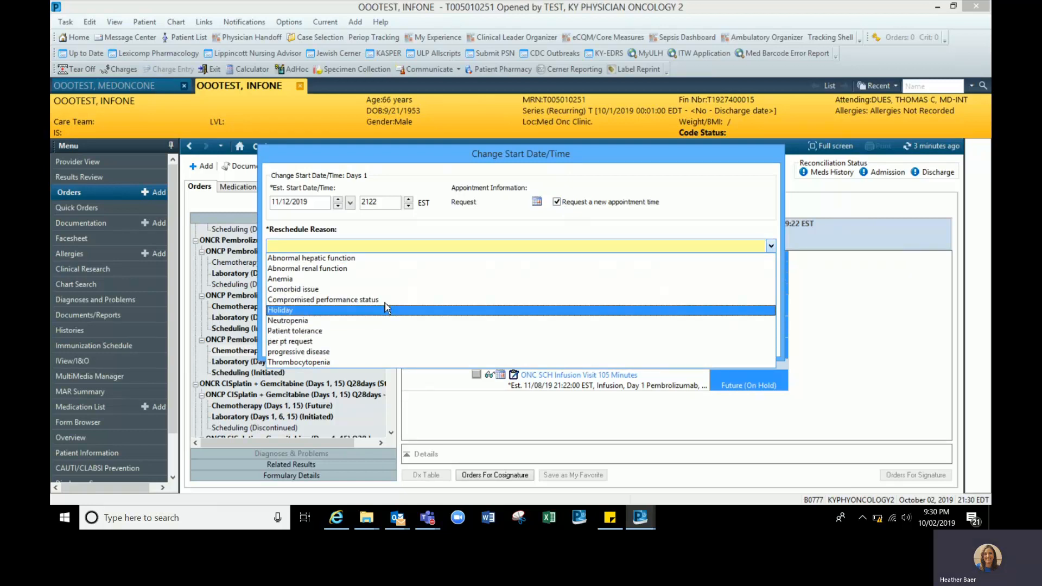
pyautogui.click(348, 321)
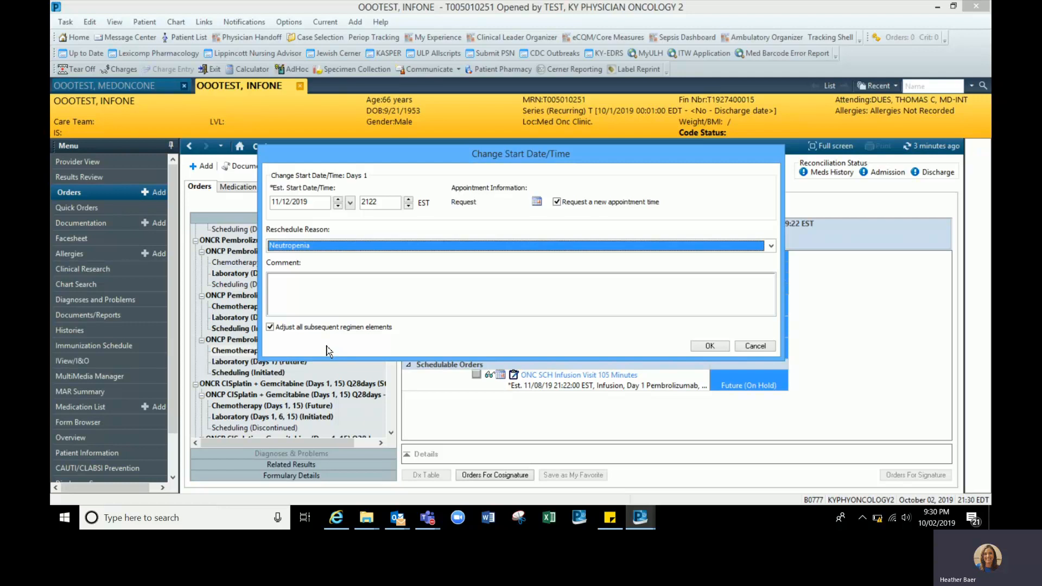
pyautogui.click(709, 348)
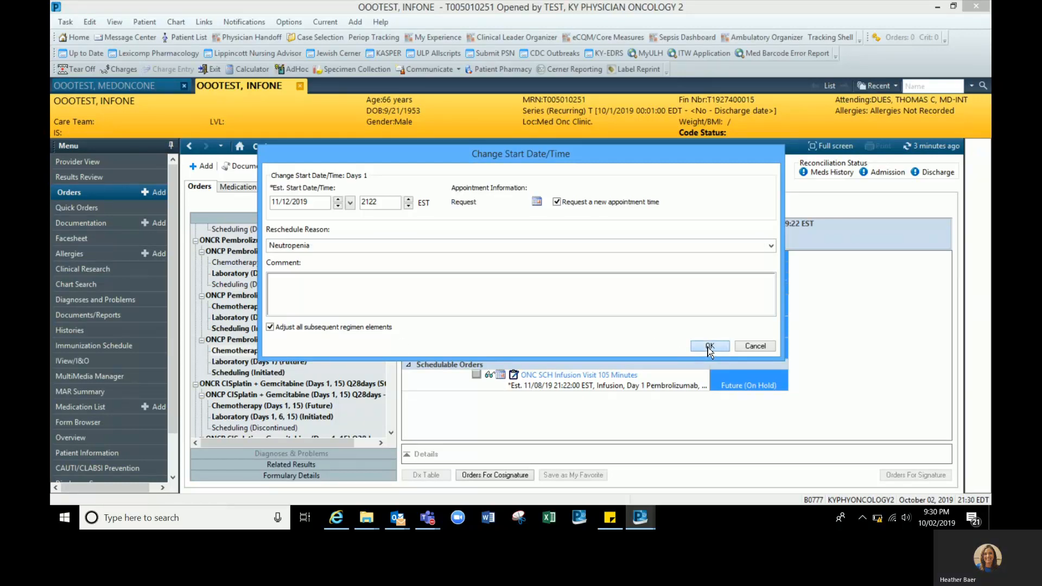
pyautogui.click(709, 347)
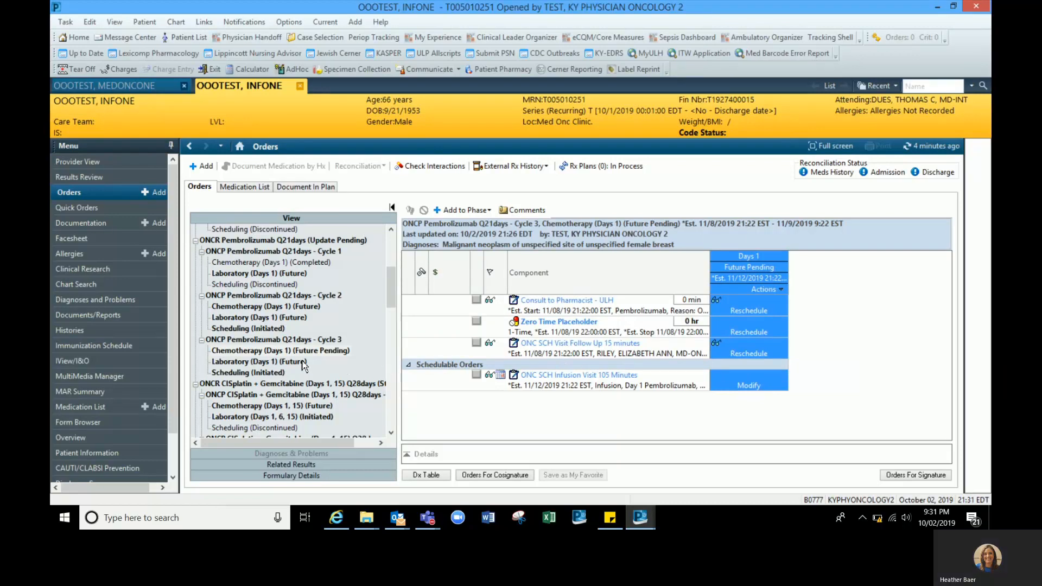
# Step: Activate Day 1 of the Pembrolizumab Q21days Cycle 3 Laboratory phase
pyautogui.click(279, 361)
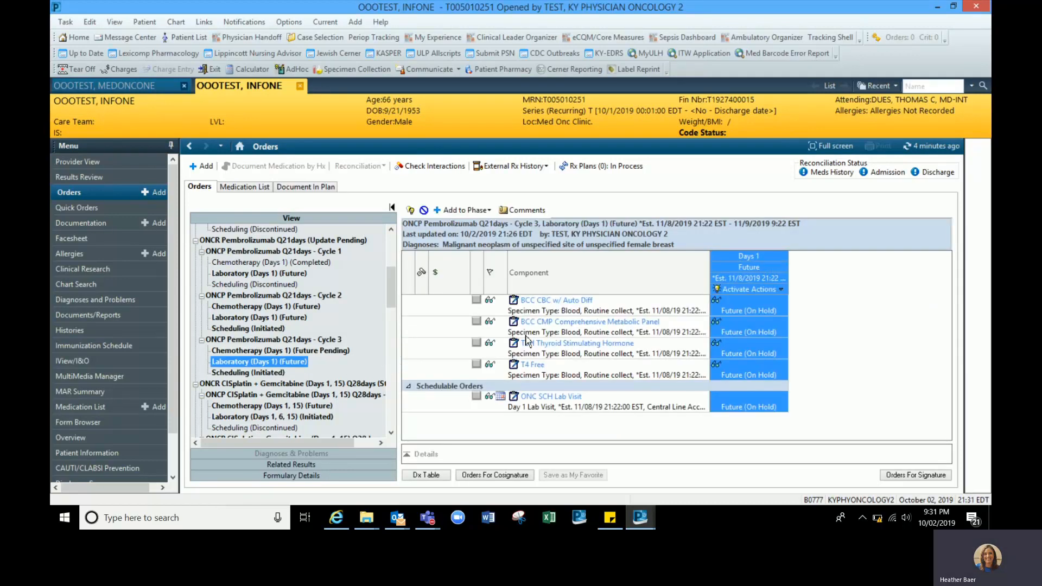
pyautogui.click(784, 289)
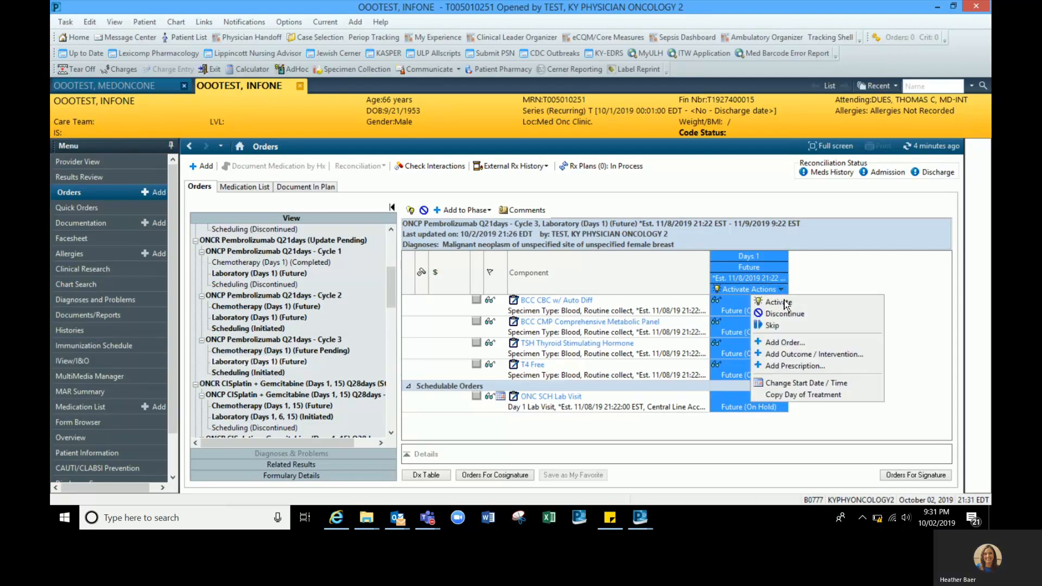
pyautogui.click(784, 302)
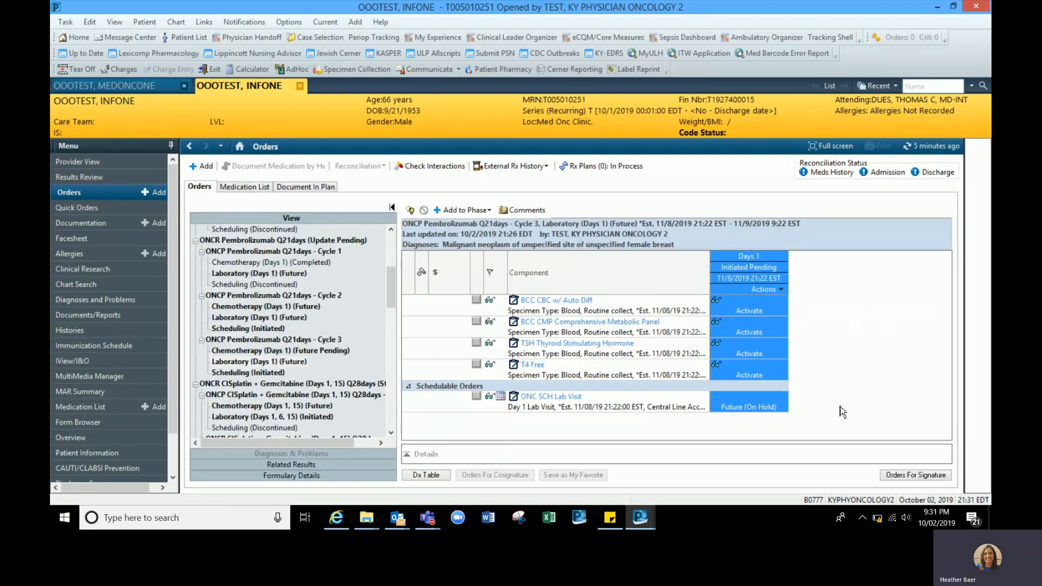
# Step: Copy the Cycle 3 Laboratory Day 1 treatment day with an estimated start date of 11/11/2019
pyautogui.click(782, 291)
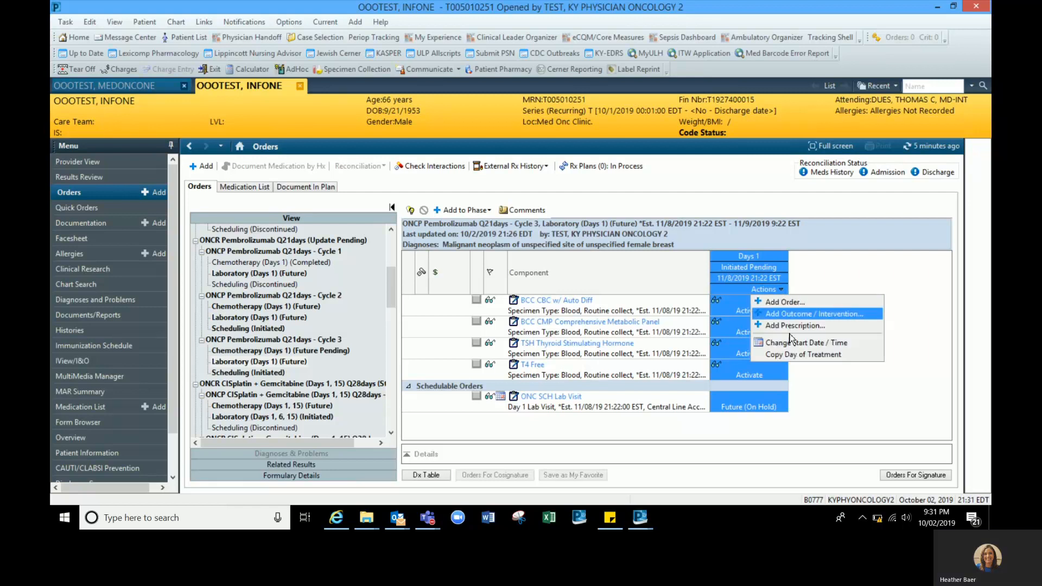
pyautogui.click(797, 356)
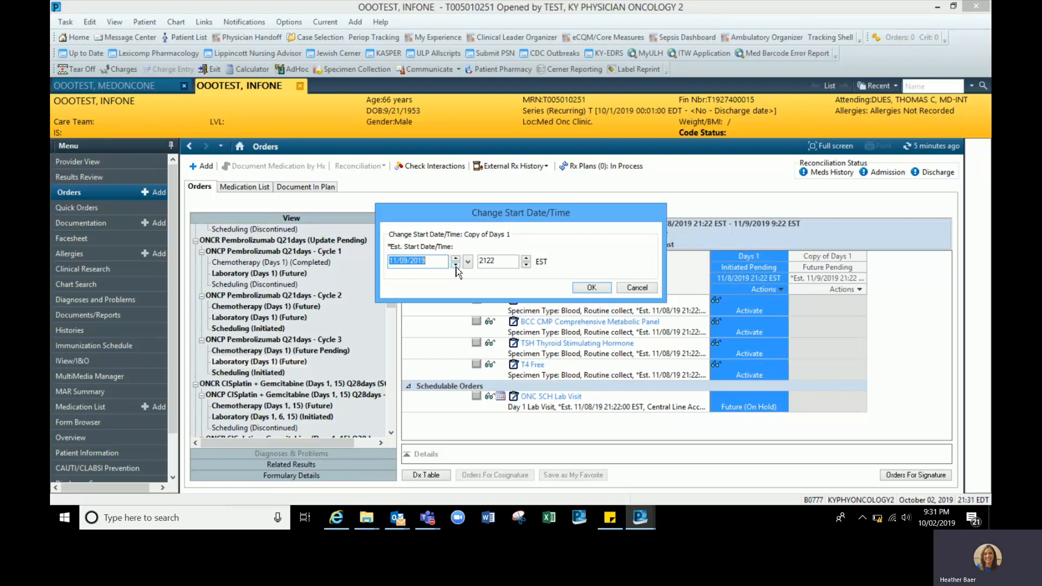
pyautogui.click(468, 261)
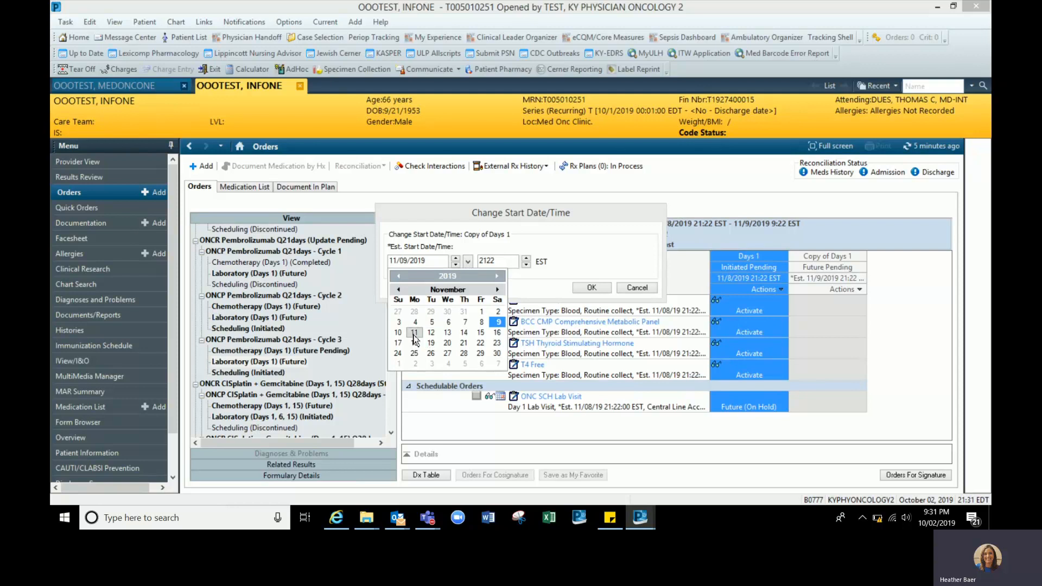
pyautogui.click(414, 335)
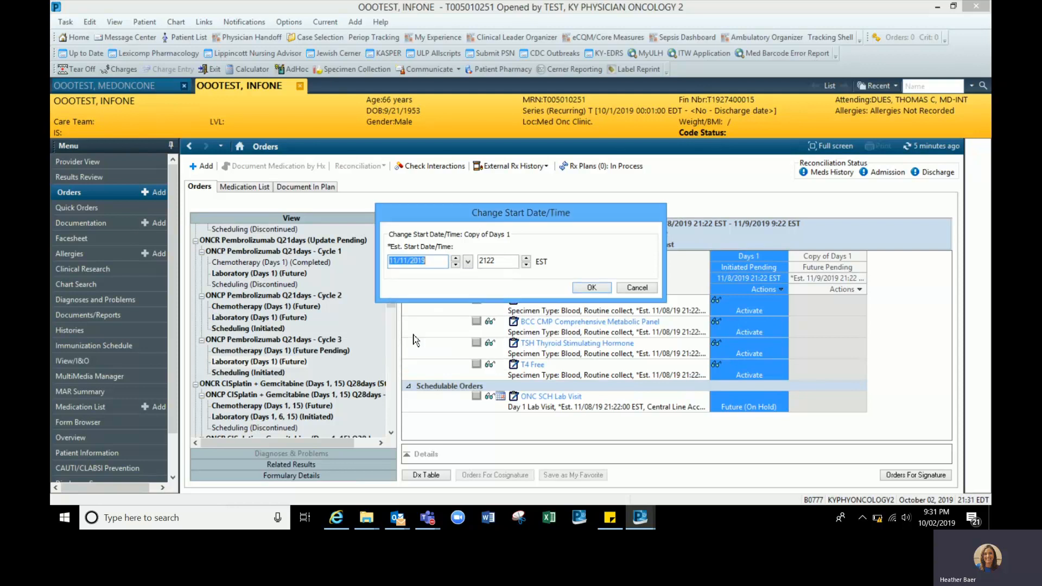
pyautogui.click(589, 288)
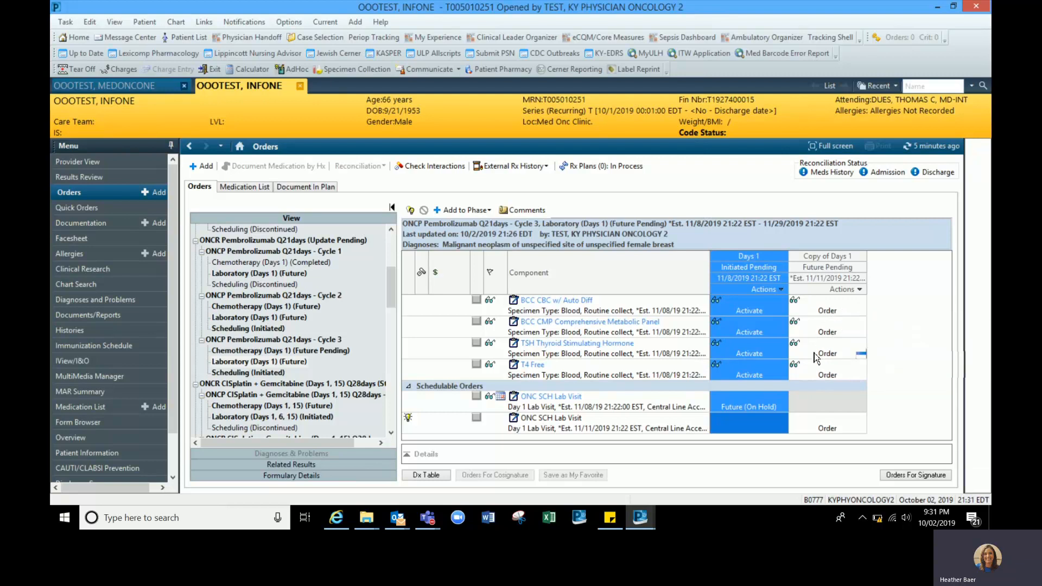
# Step: Remove the BCC CMP Comprehensive Metabolic Panel from the copied laboratory day, and add it back
pyautogui.click(860, 335)
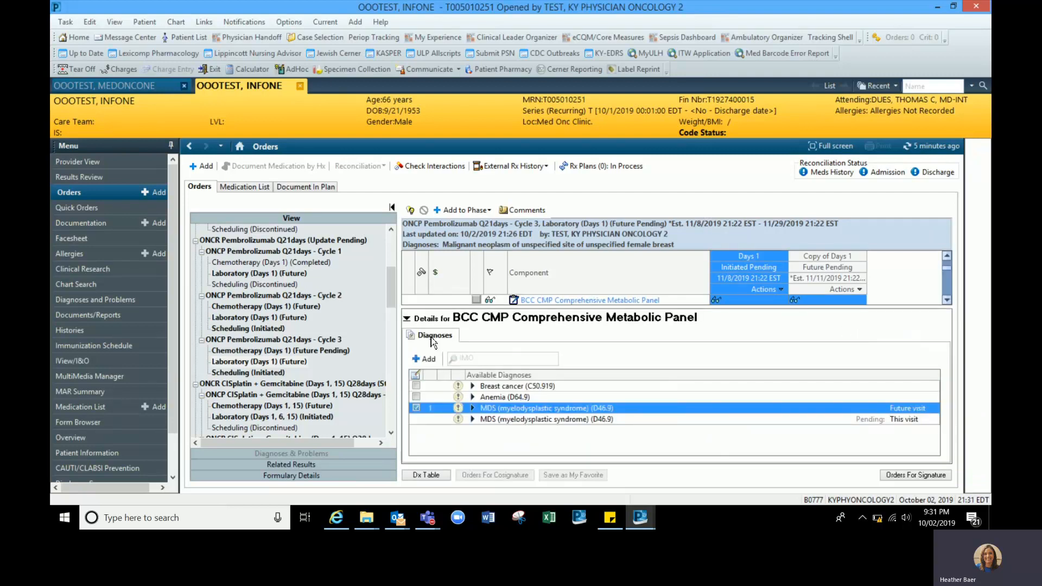
pyautogui.click(404, 325)
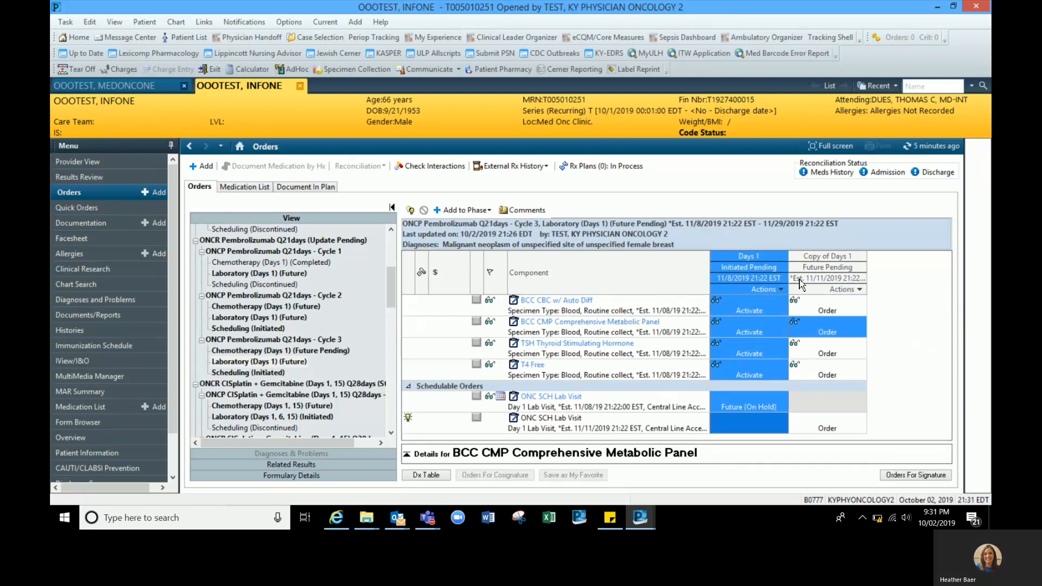
pyautogui.click(860, 332)
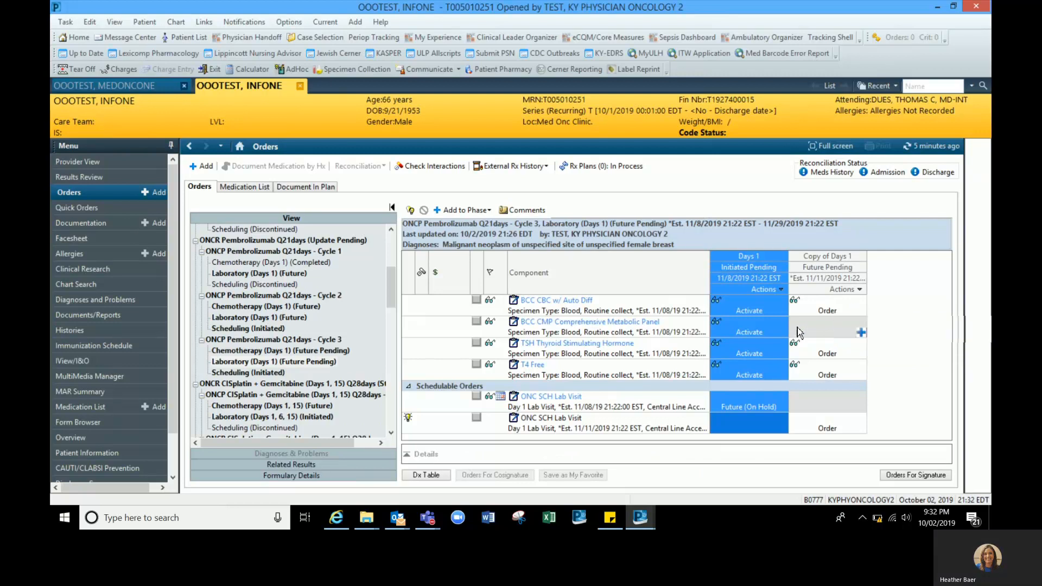
pyautogui.click(861, 333)
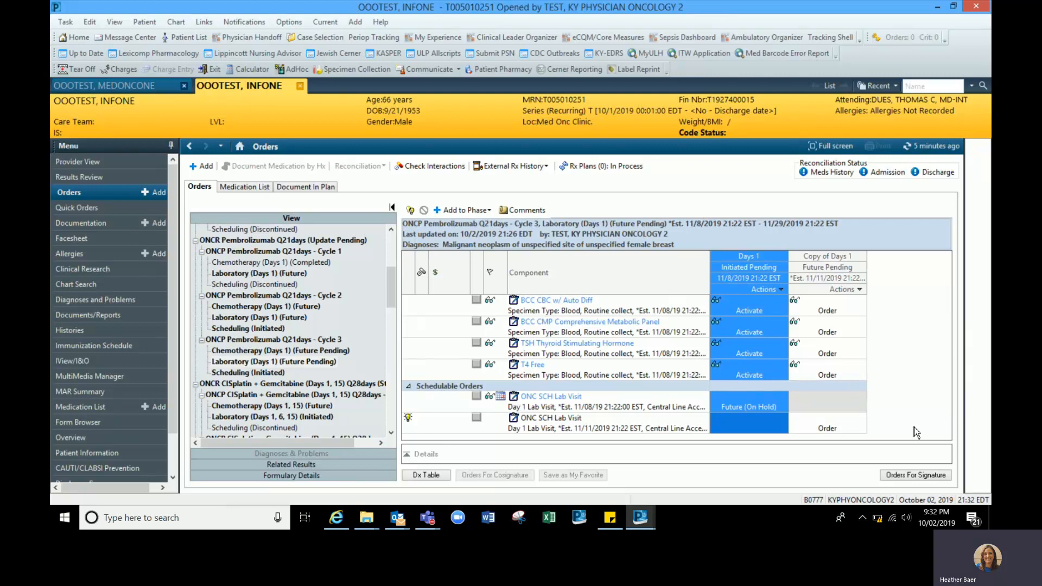
# Step: Review the pending Cycle 3 chemotherapy and laboratory orders for signature and sign them
pyautogui.click(917, 475)
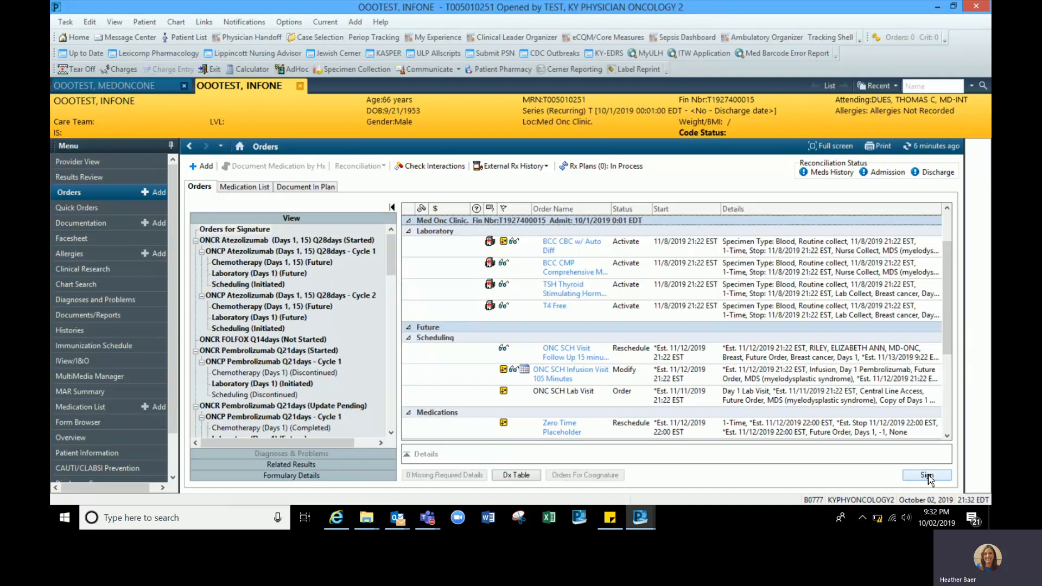
pyautogui.click(927, 476)
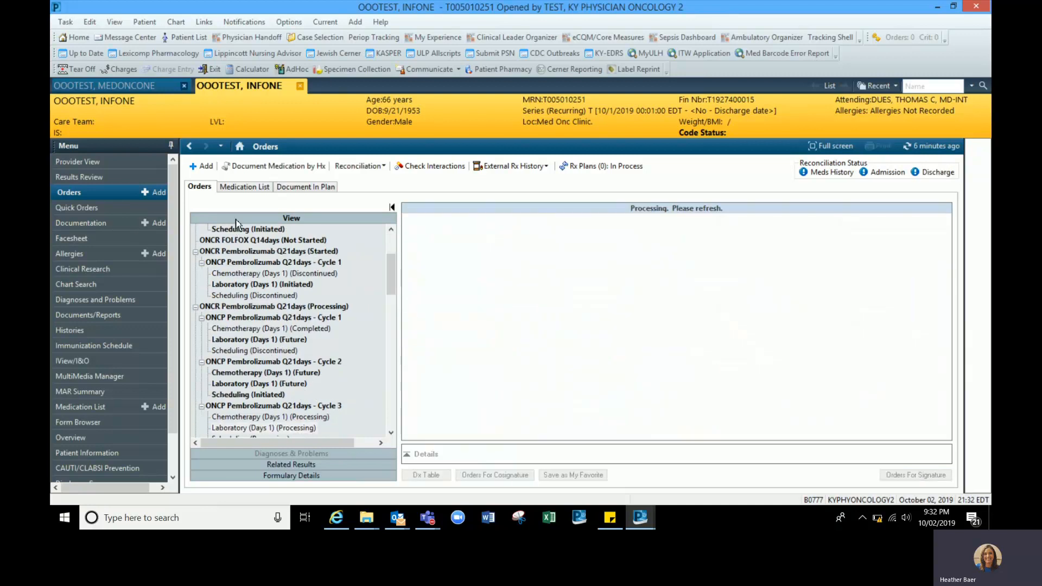
# Step: Browse the oncology breast cancer regimens under the Breast cancer diagnosis, view the ONCR Abemaciclib + aromatase inhibitor daily Q28days regimen attributes, and close without adding it
pyautogui.click(200, 166)
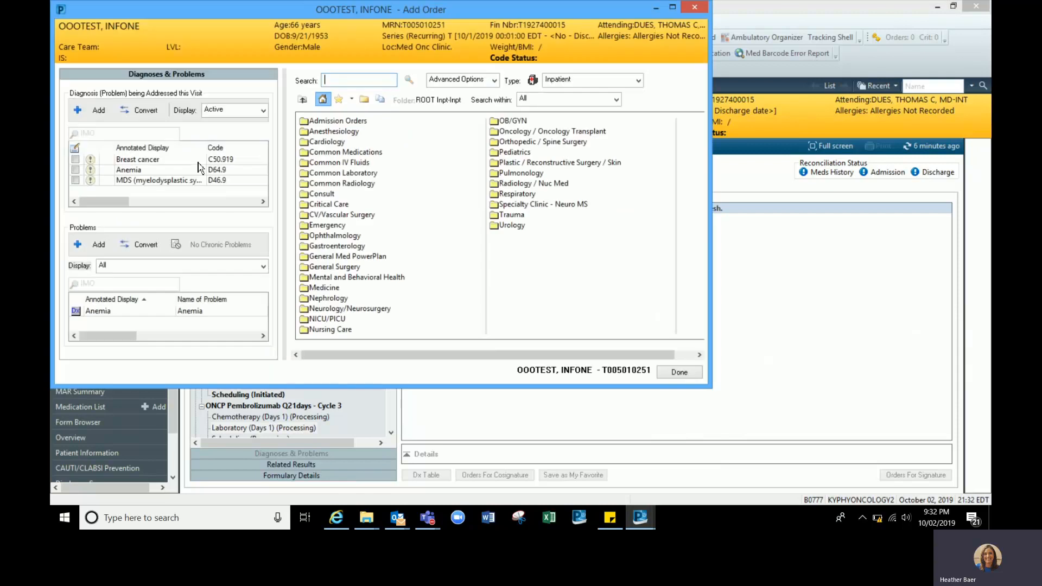
pyautogui.click(529, 131)
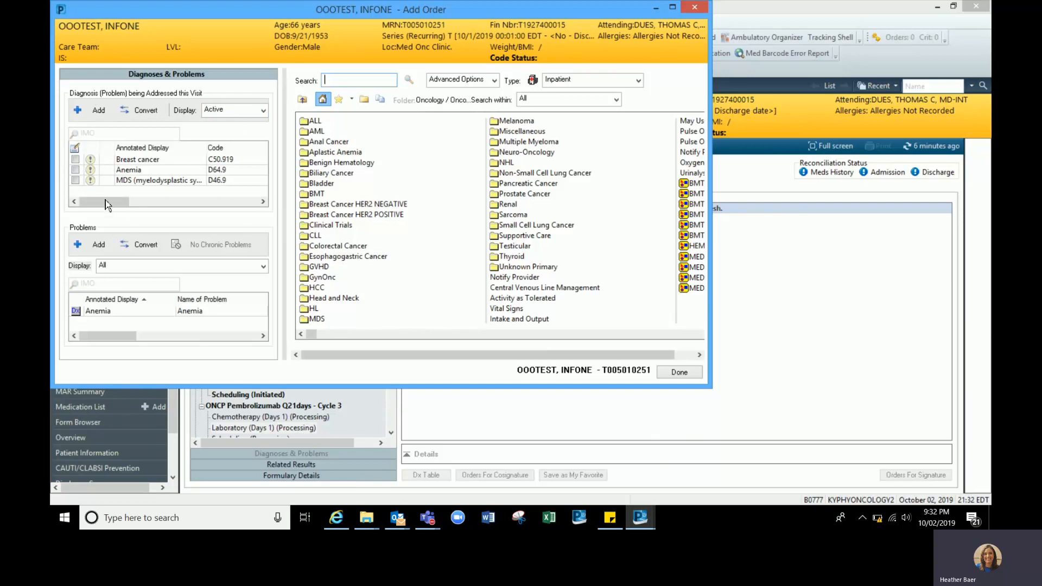
pyautogui.click(76, 159)
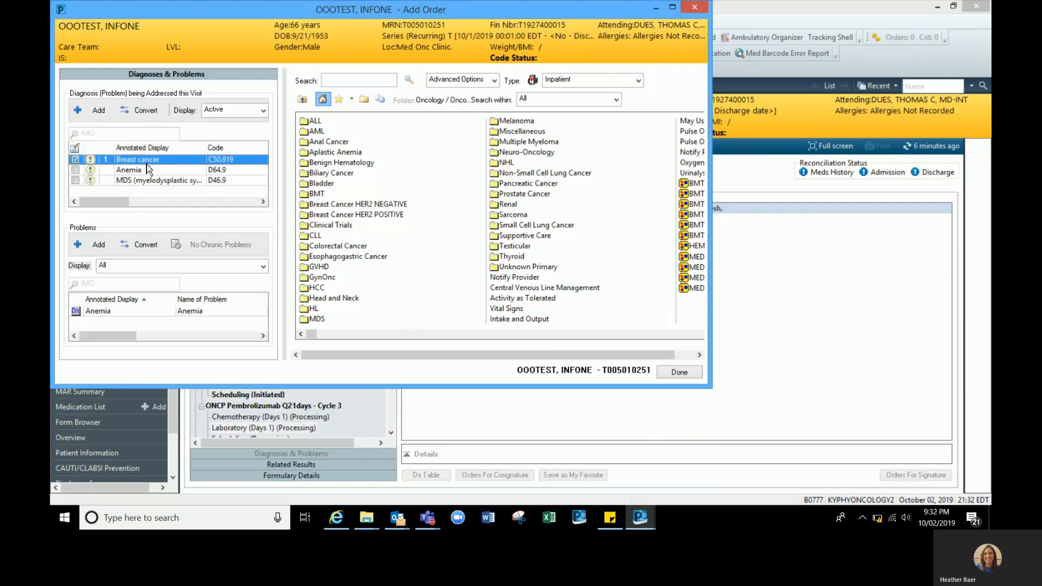
pyautogui.click(384, 213)
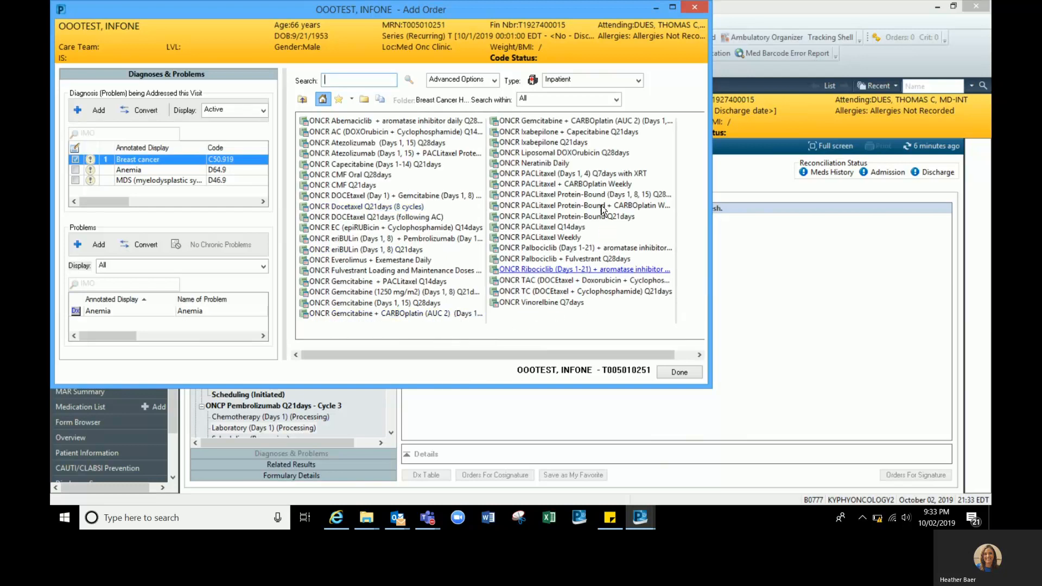
pyautogui.click(404, 125)
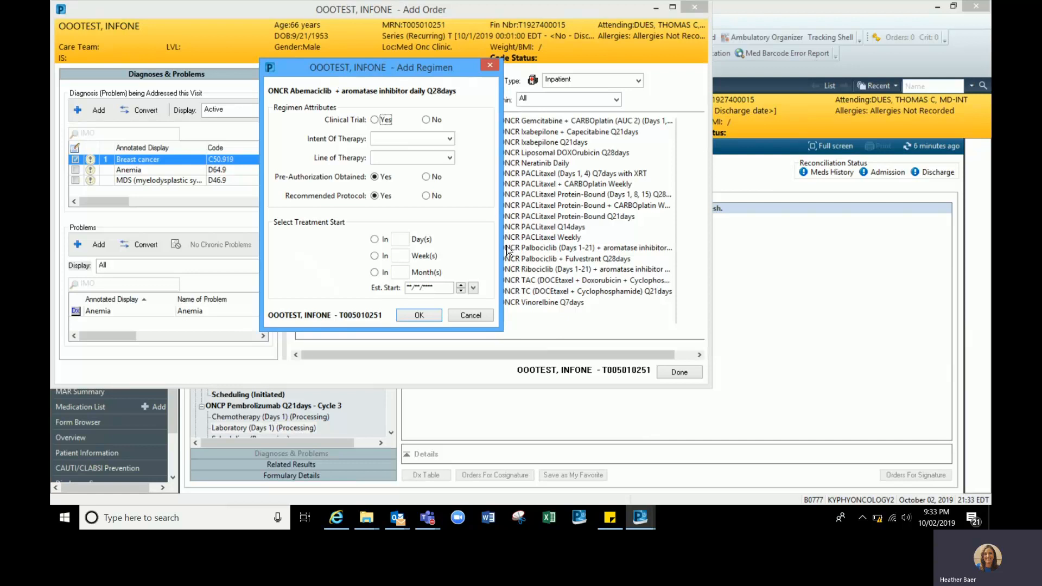
pyautogui.click(471, 316)
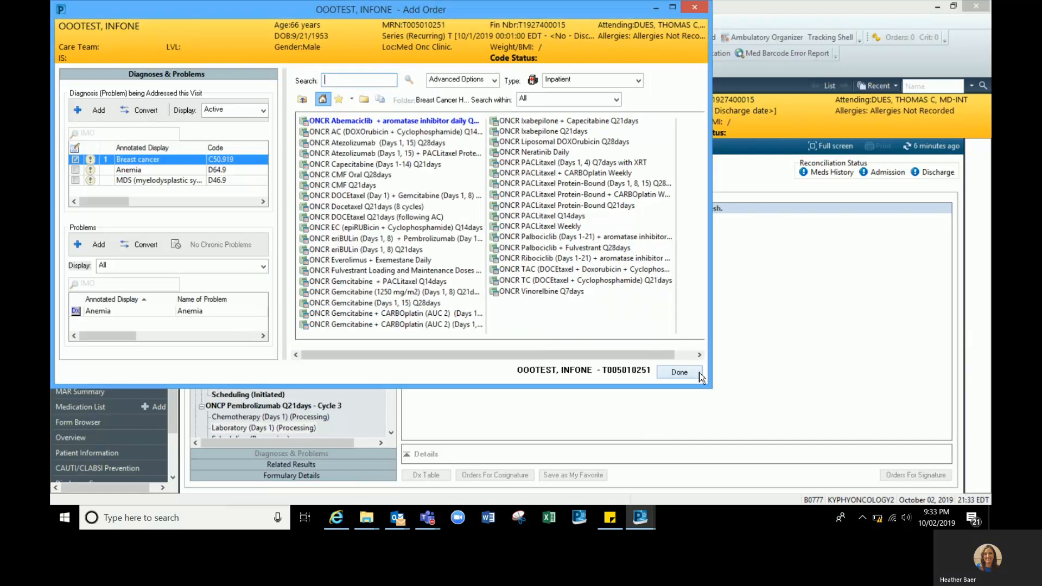
pyautogui.click(700, 9)
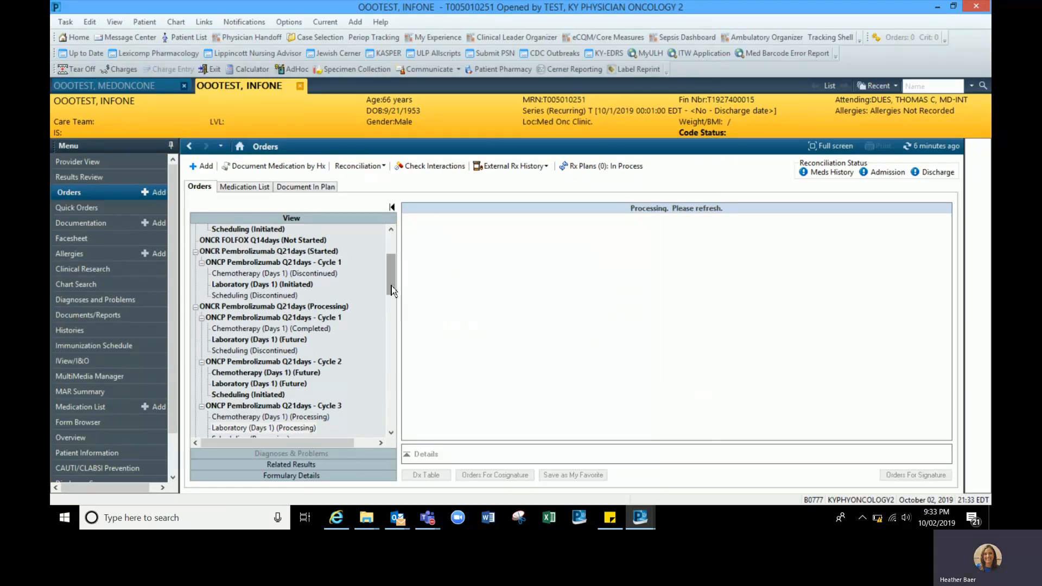
# Step: Refresh the chart to update the processing Pembrolizumab Q21days Cycle 3 phases
pyautogui.scroll(-1, 393, 291)
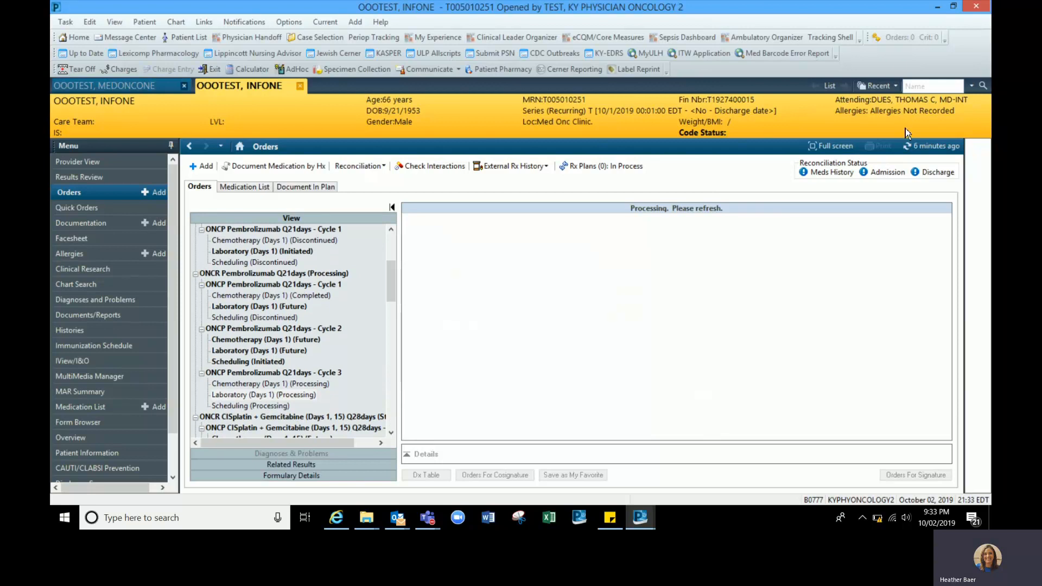
pyautogui.click(913, 150)
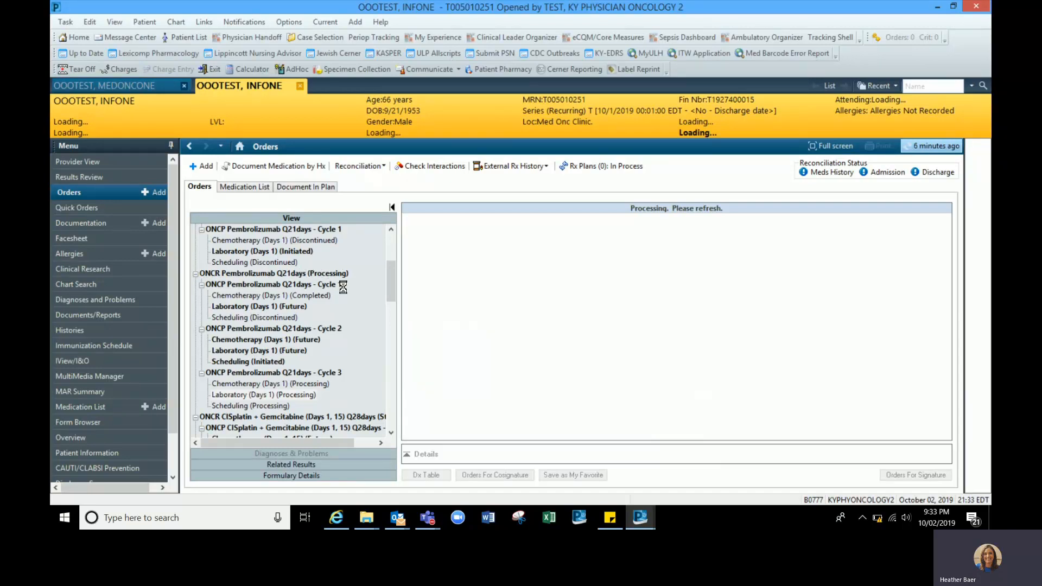
# Step: View the cycle schedule of the second ONCR Pembrolizumab Q21days regimen and check the November 2019 calendar dates
pyautogui.click(286, 276)
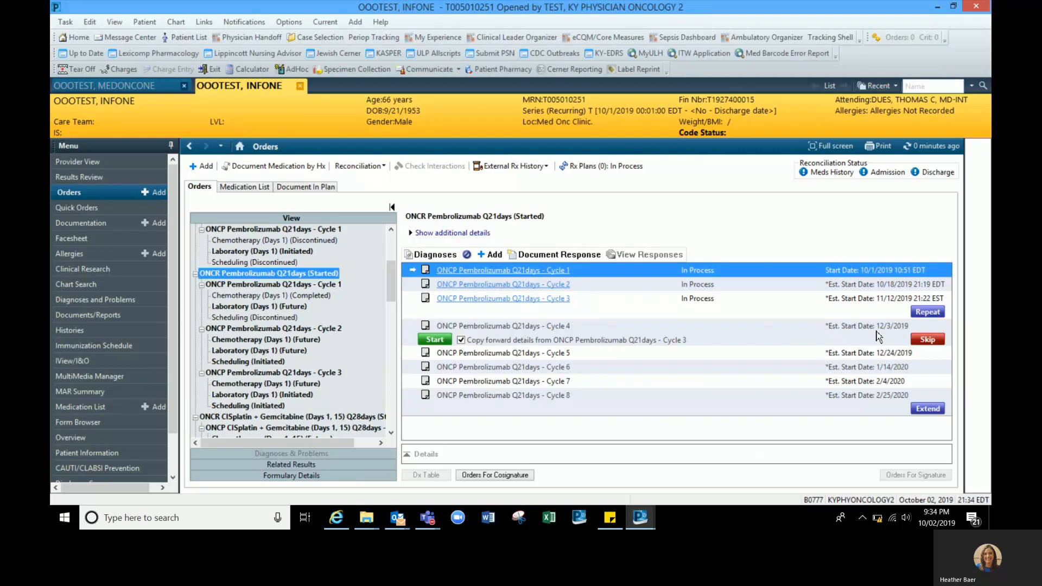
pyautogui.click(929, 513)
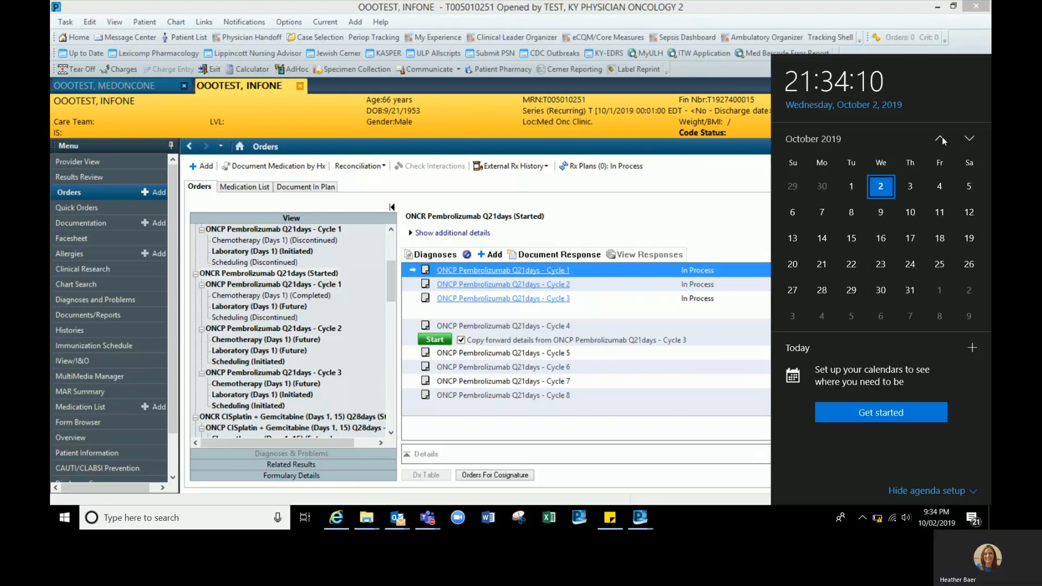
pyautogui.click(969, 140)
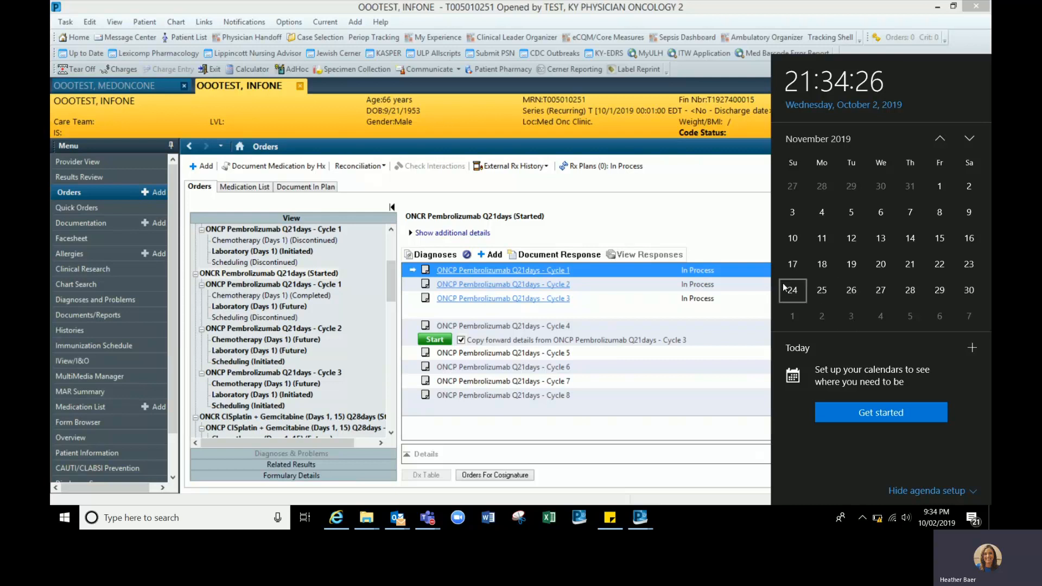
pyautogui.click(717, 233)
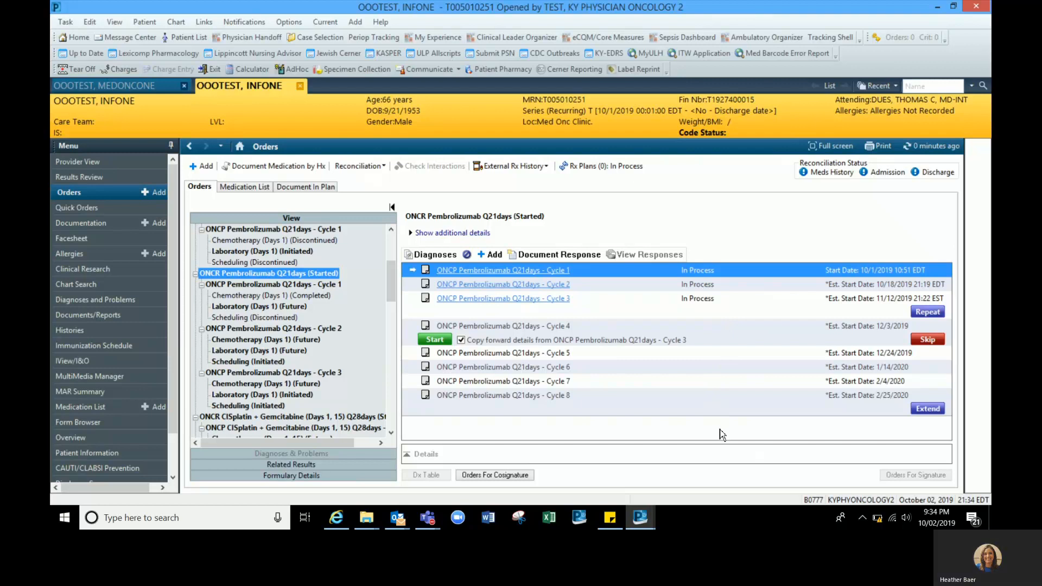
# Step: Start Pembrolizumab Cycle 4 with details copied forward from Cycle 3, as a future outpatient visit with an estimated start of 12/03/2019
pyautogui.click(438, 340)
pyautogui.click(437, 340)
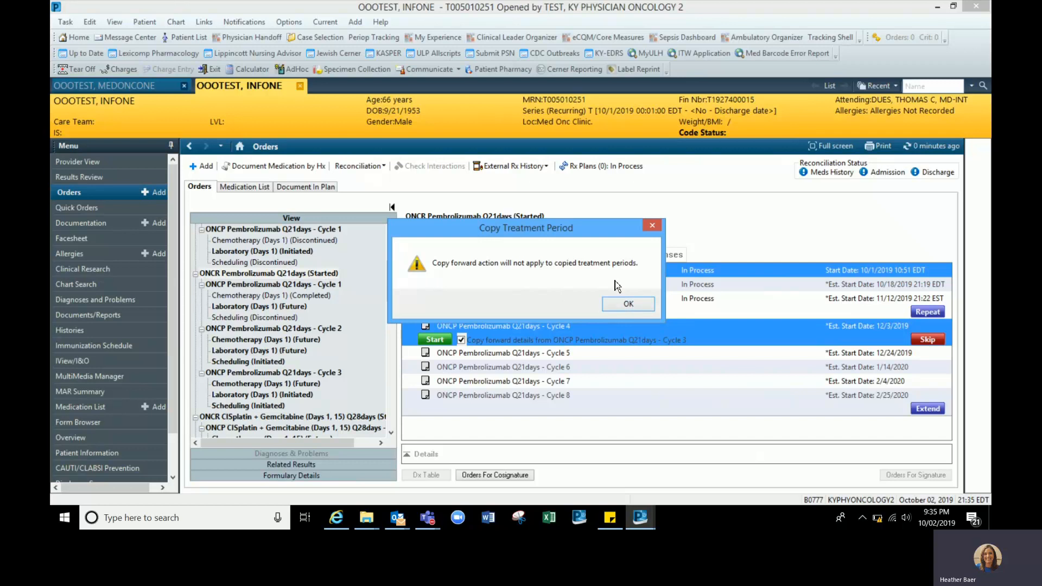
pyautogui.click(628, 305)
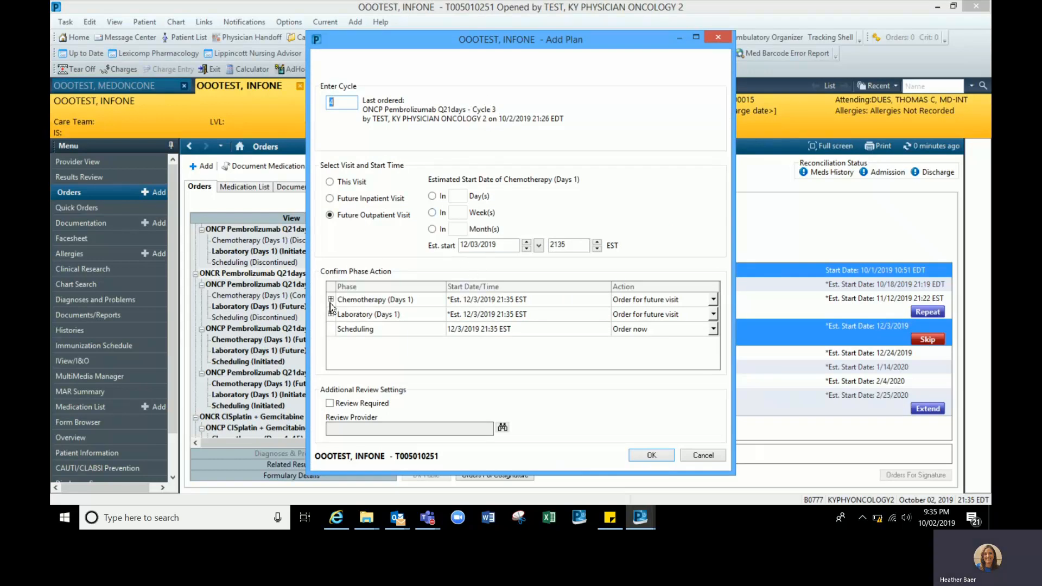
pyautogui.click(649, 453)
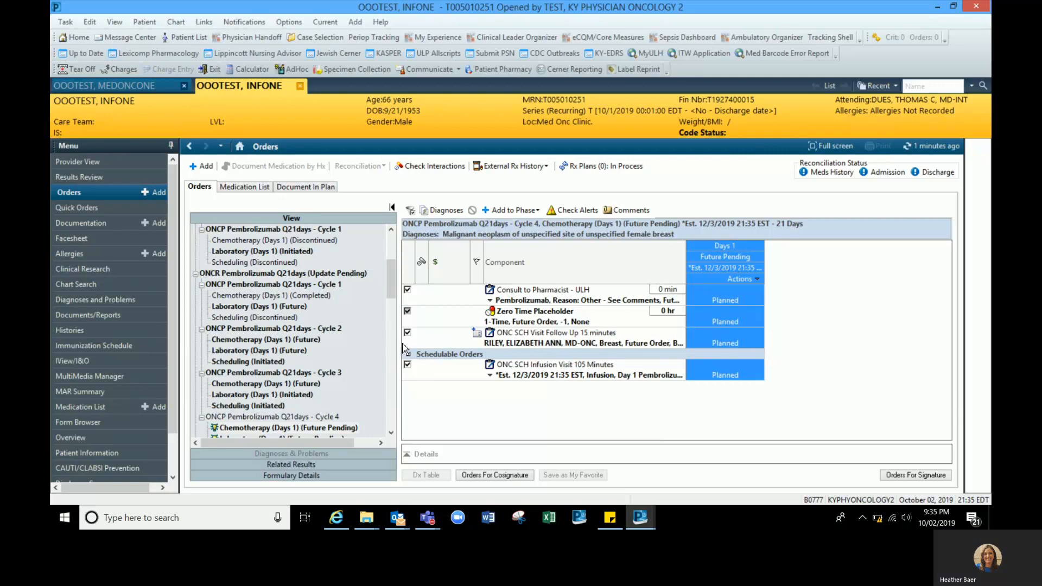
# Step: Open the Cycle 4 laboratory phase and try toggling the Cortisol Level and T4 Free orders, leaving their original selections
pyautogui.click(390, 432)
pyautogui.scroll(-2, 390, 435)
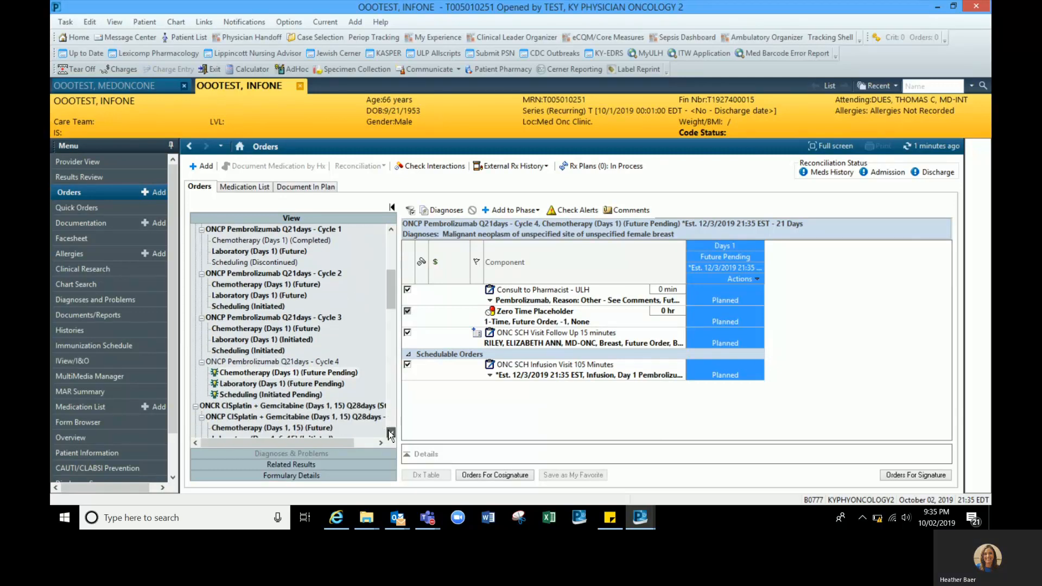
pyautogui.click(248, 374)
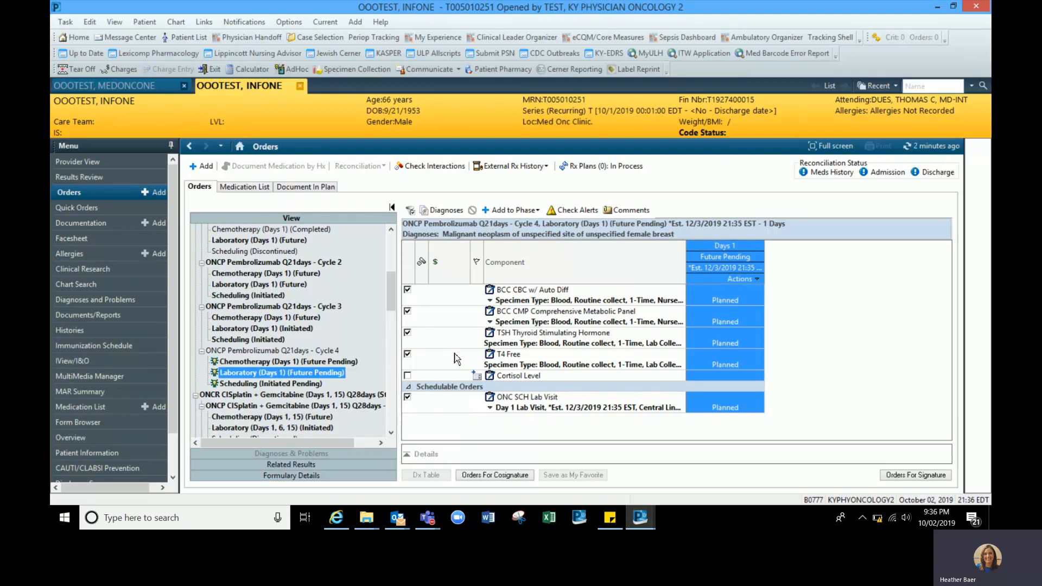
pyautogui.click(408, 376)
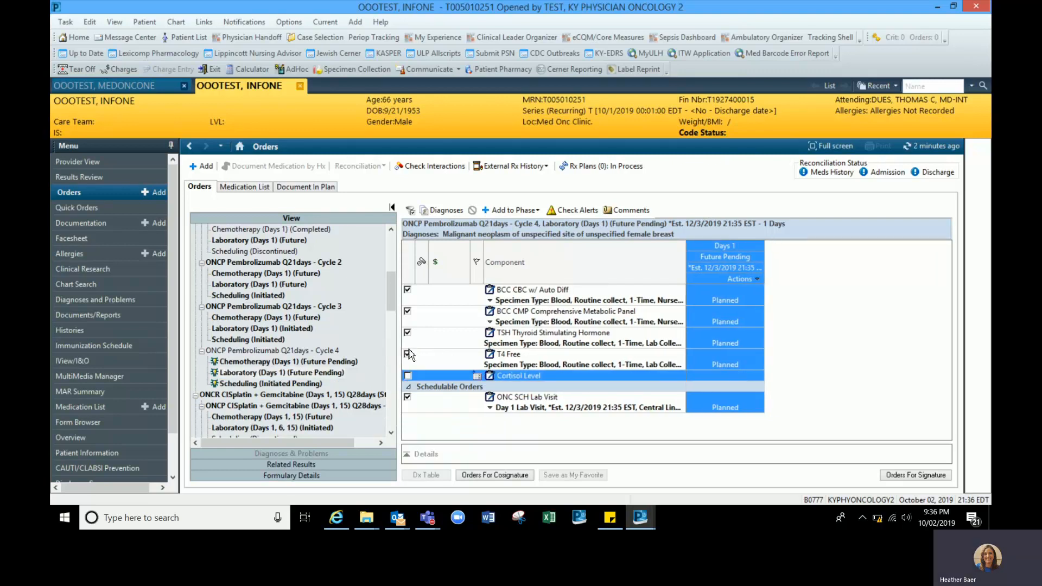
pyautogui.click(408, 355)
pyautogui.click(408, 355)
pyautogui.click(408, 376)
pyautogui.click(408, 376)
# Step: Submit the planned Pembrolizumab Cycle 4 chemotherapy, laboratory and scheduling orders for signature
pyautogui.click(925, 479)
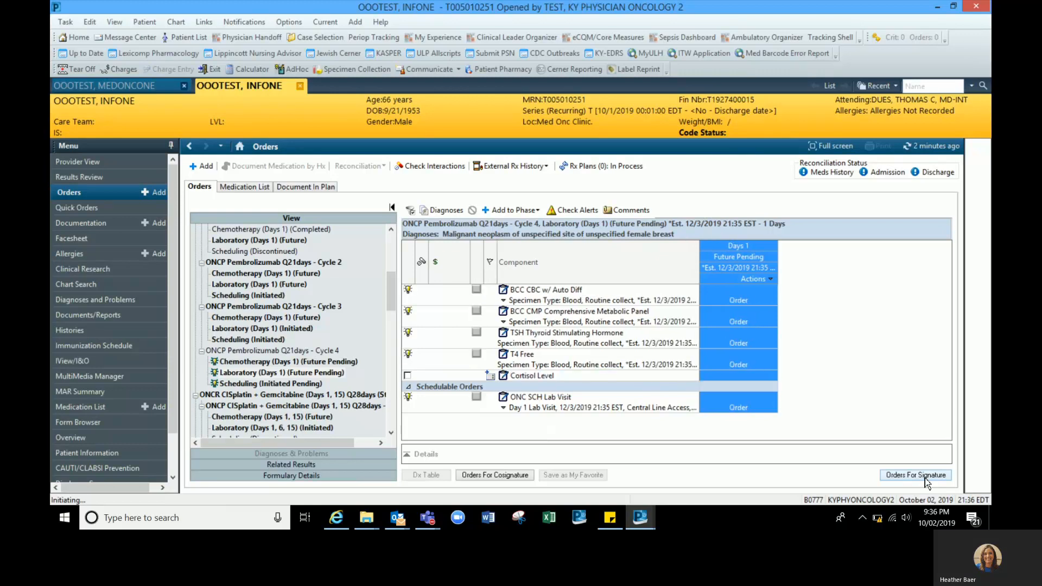
pyautogui.click(922, 475)
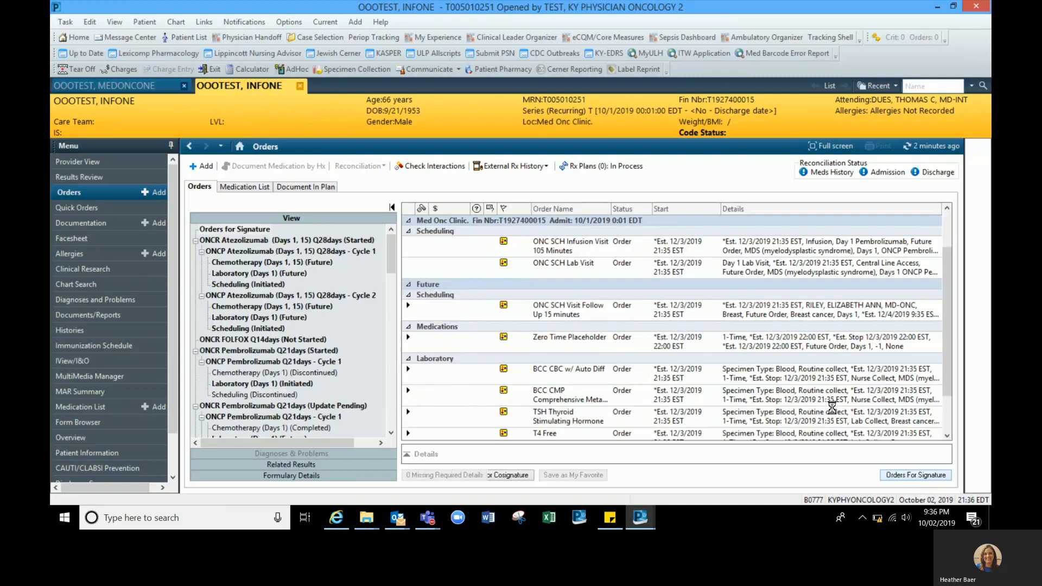